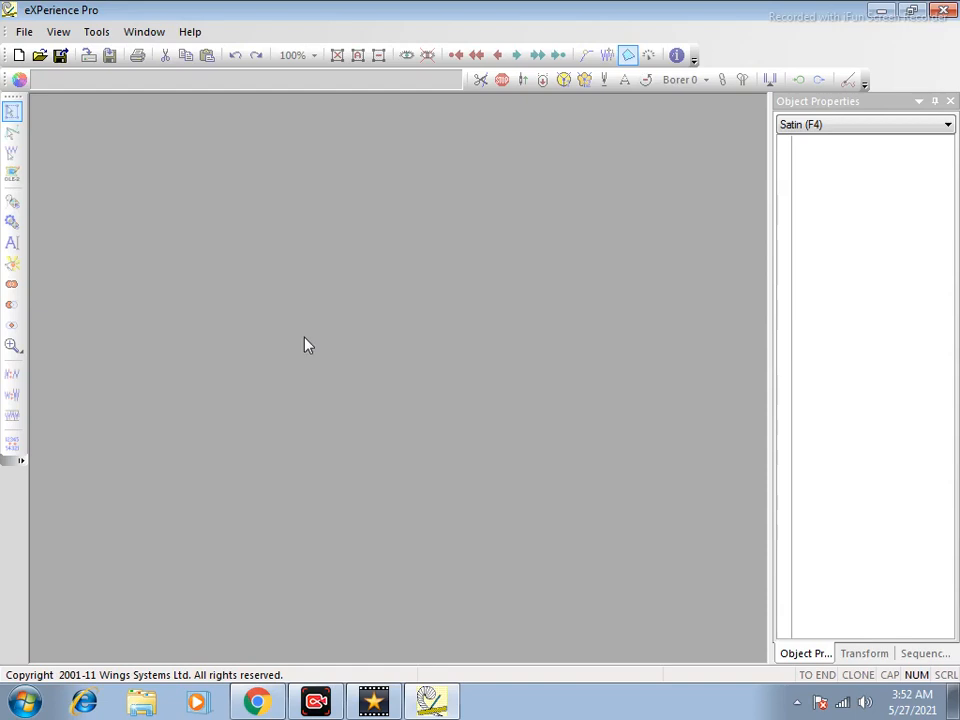
Create a new design with picture 5 from the 4 satin folder as its backdrop
{"action": "left_click", "coordinate": [18, 56]}
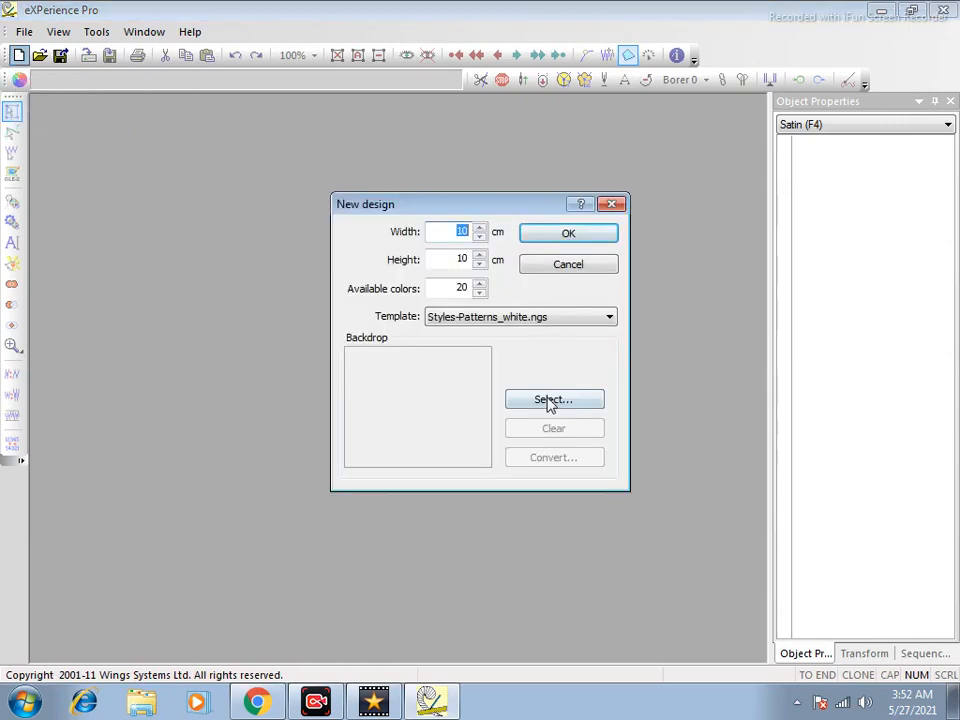
{"action": "left_click", "coordinate": [550, 400]}
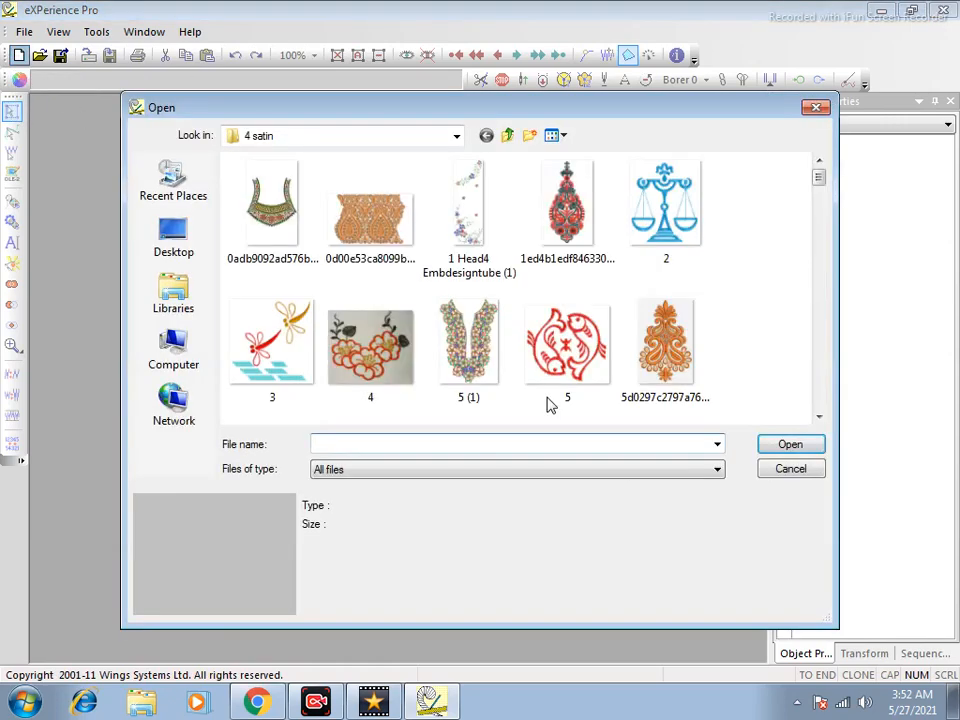
{"action": "left_click", "coordinate": [590, 350]}
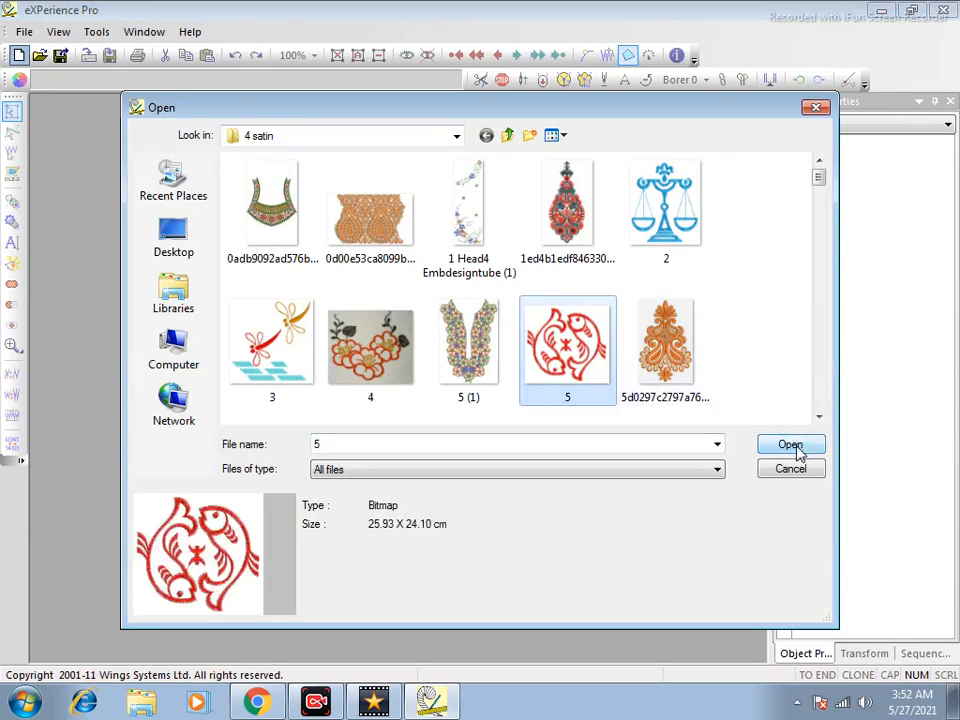
{"action": "left_click", "coordinate": [790, 444]}
{"action": "left_click", "coordinate": [569, 236]}
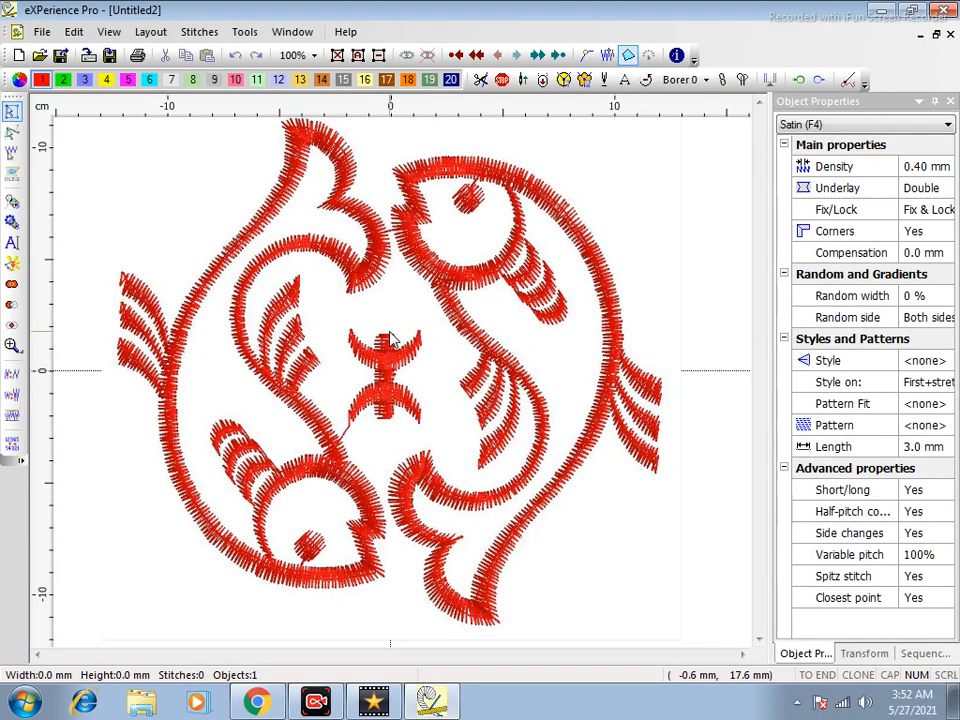
Choose the Satin stitch type and start a punched column at the left fish's upper tail tip, placing point pairs down the tail's outer edge
{"action": "left_click", "coordinate": [845, 127]}
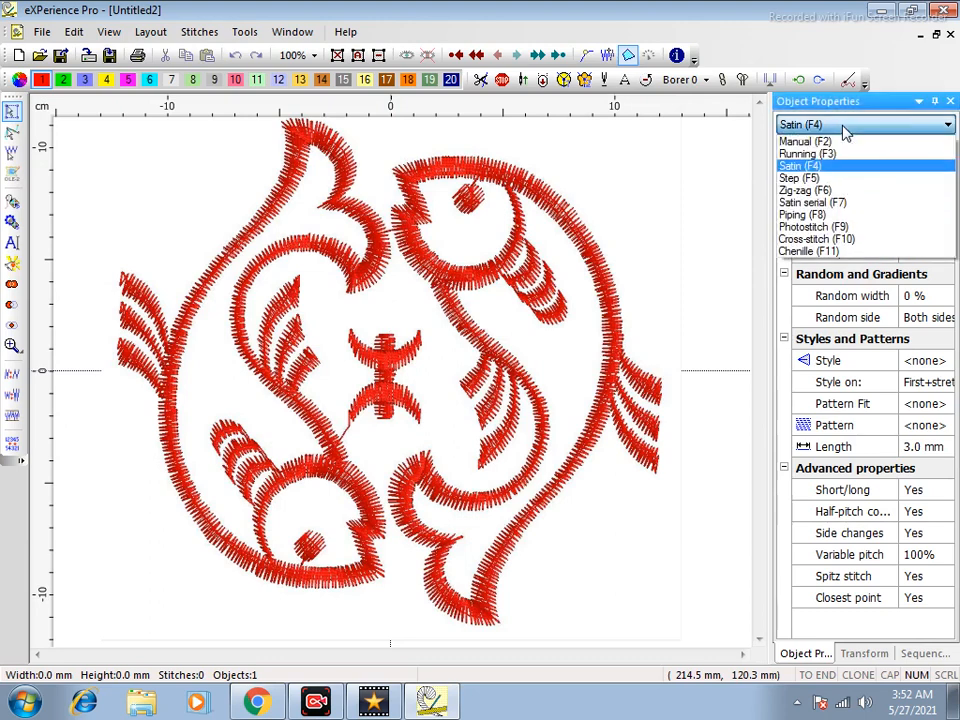
{"action": "left_click", "coordinate": [822, 166]}
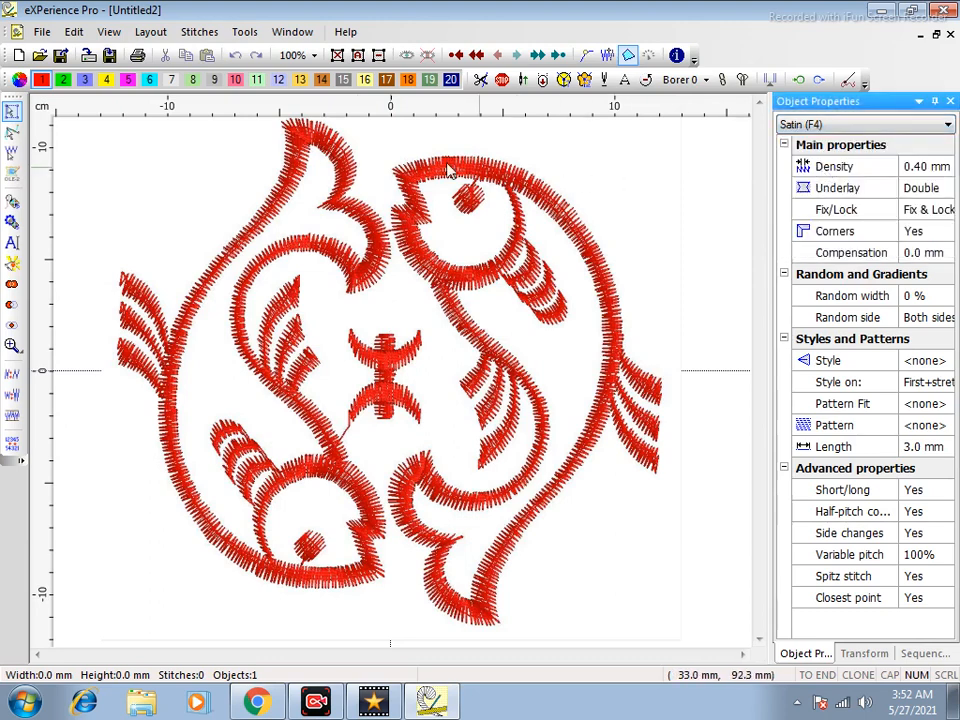
{"action": "left_click", "coordinate": [12, 201]}
{"action": "scroll", "coordinate": [375, 240], "scroll_direction": "up", "scroll_amount": 2}
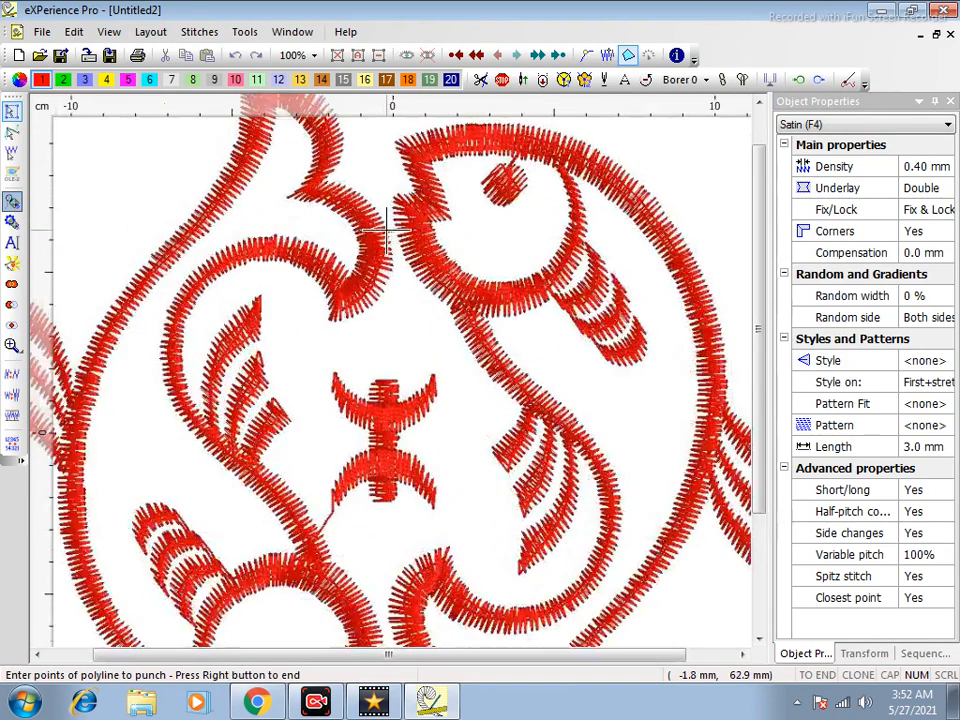
{"action": "scroll", "coordinate": [375, 240], "scroll_direction": "down", "scroll_amount": 1}
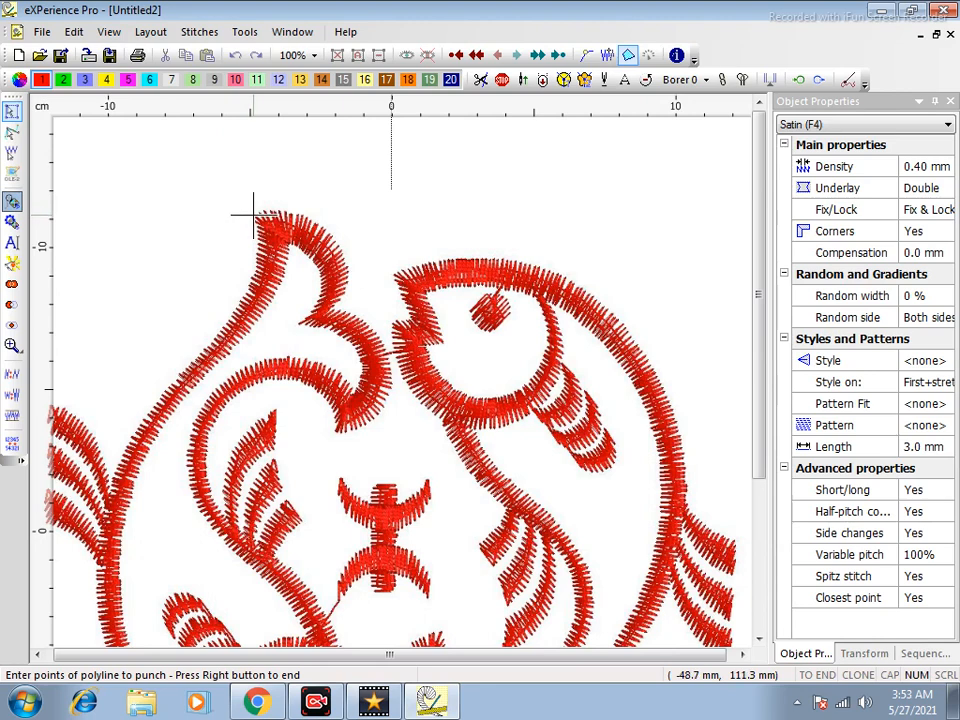
{"action": "left_click", "coordinate": [253, 213]}
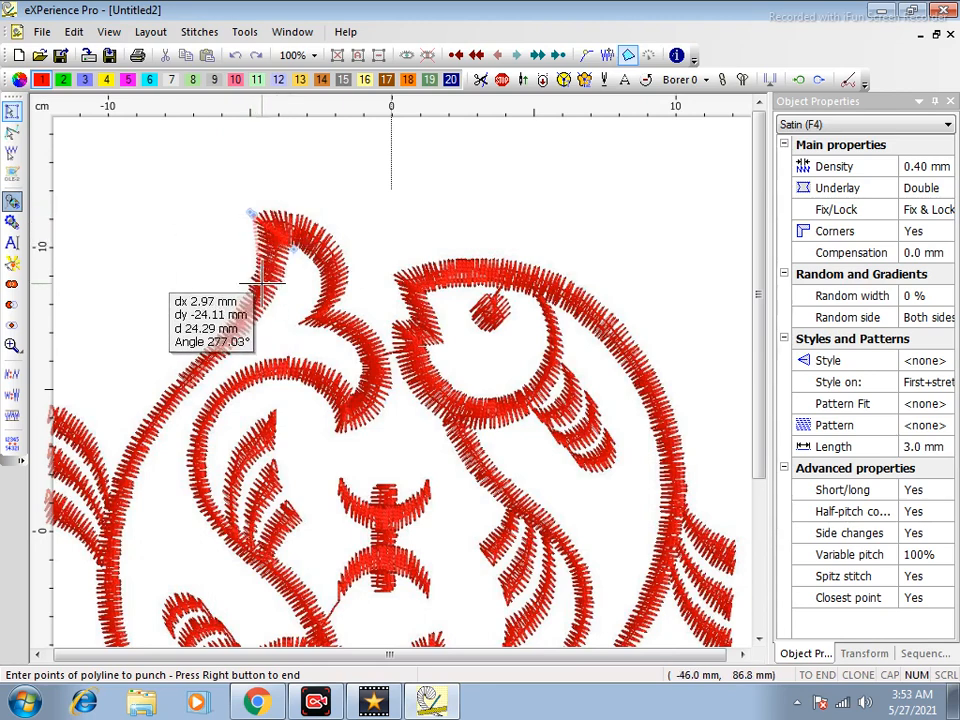
{"action": "left_click", "coordinate": [253, 272]}
{"action": "left_click", "coordinate": [282, 294]}
{"action": "left_click", "coordinate": [220, 332]}
{"action": "left_click", "coordinate": [237, 346]}
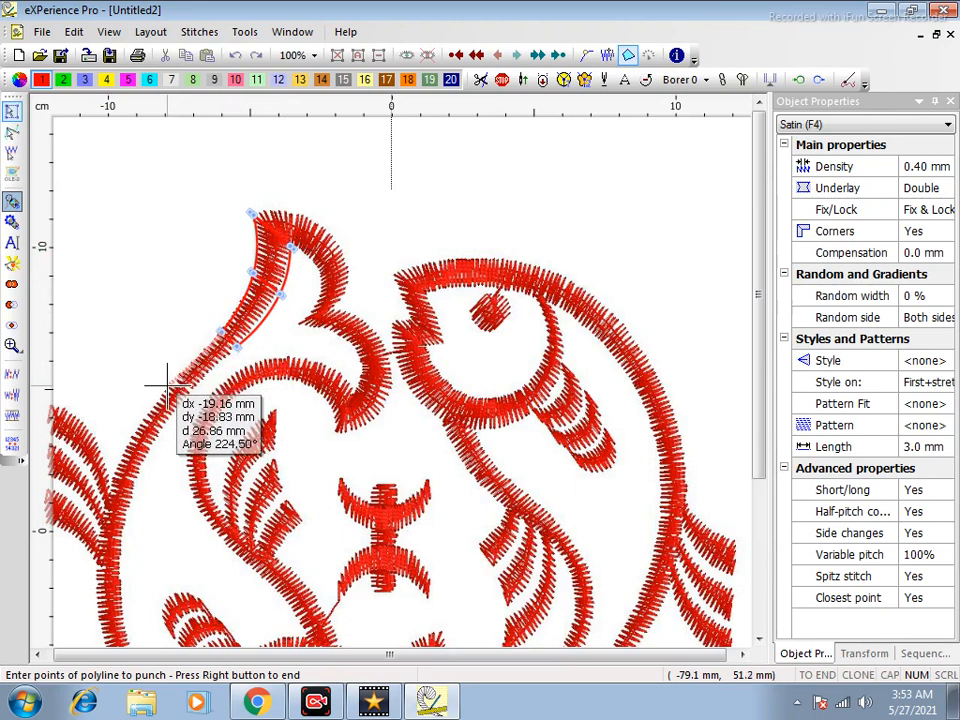
Continue the satin column with point pairs along the left fish's outer back, from the tail base past the side fin to the lower body curve
{"action": "left_click", "coordinate": [166, 384]}
{"action": "left_click", "coordinate": [184, 401]}
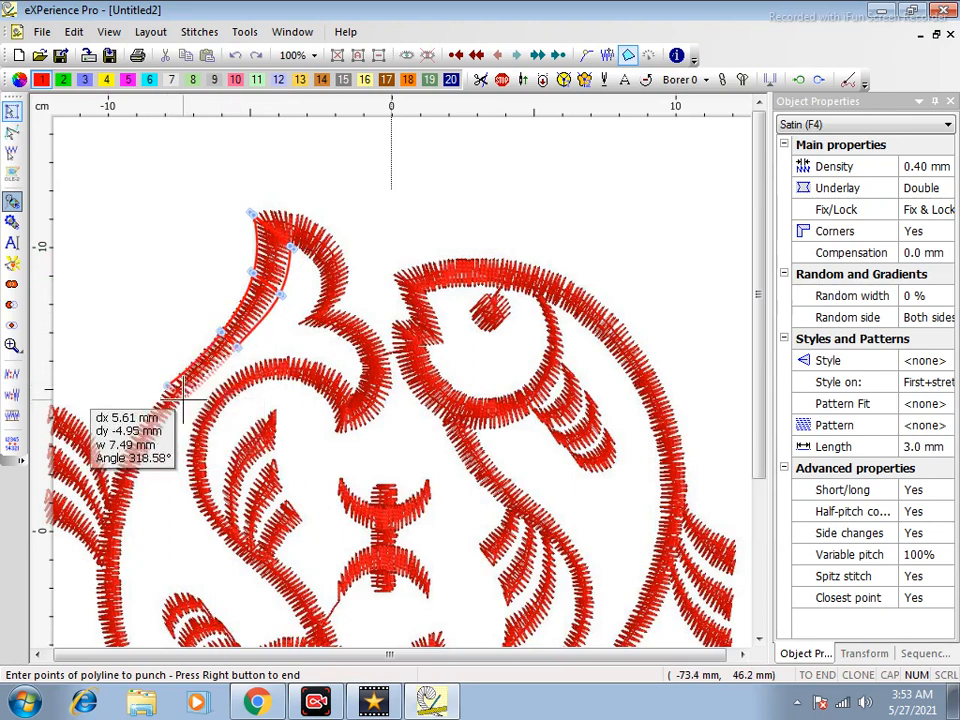
{"action": "left_click", "coordinate": [113, 472]}
{"action": "left_click", "coordinate": [138, 477]}
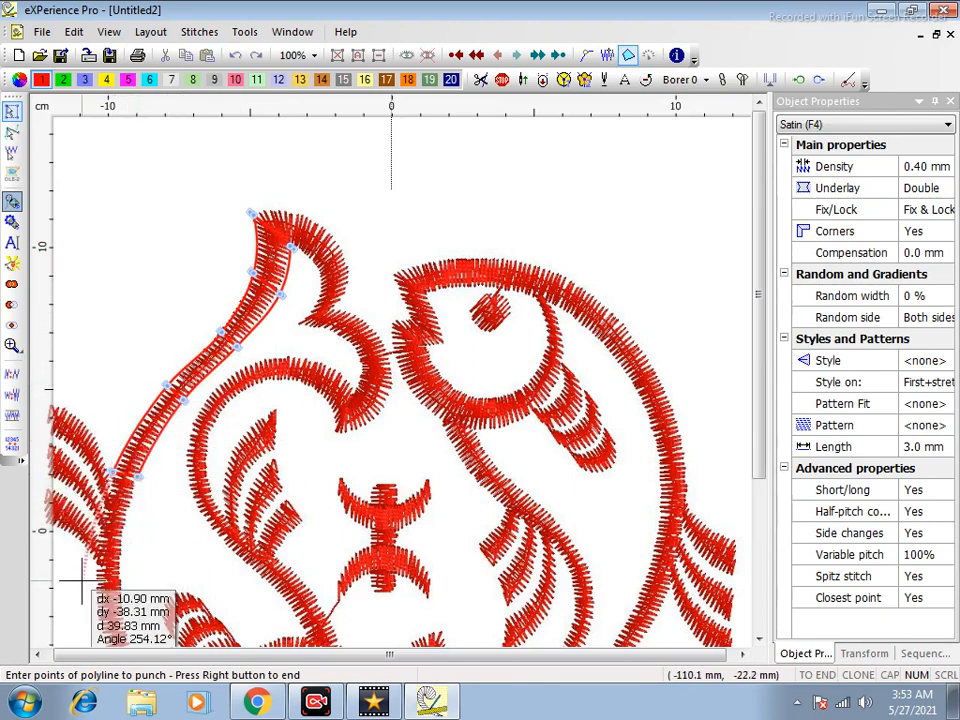
{"action": "scroll", "coordinate": [99, 570], "scroll_direction": "down", "scroll_amount": 1}
{"action": "left_click", "coordinate": [94, 522]}
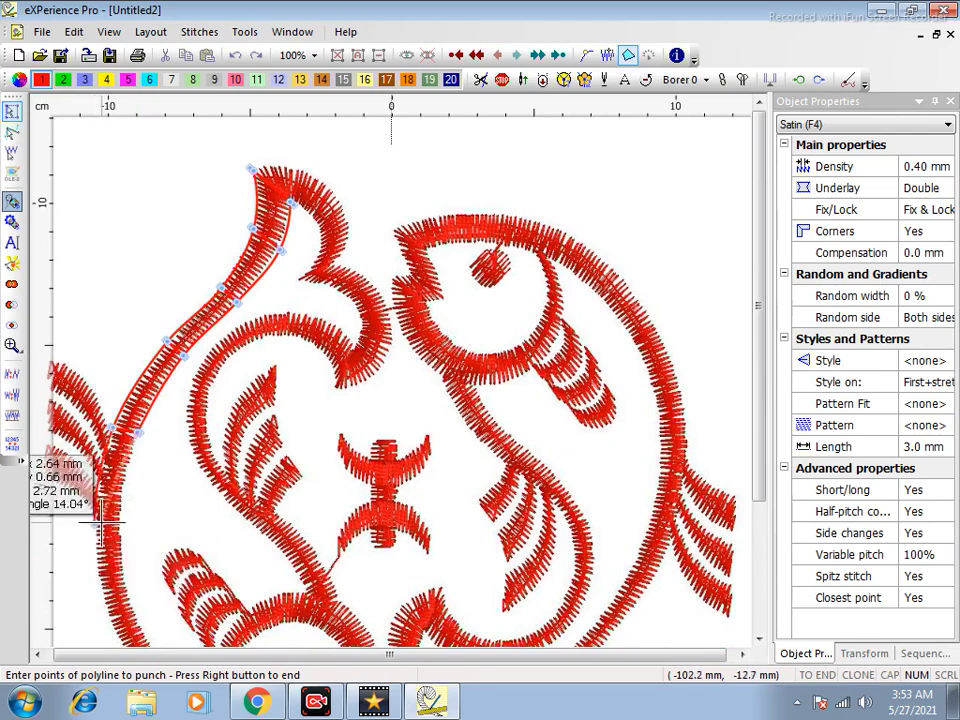
{"action": "left_click", "coordinate": [118, 520]}
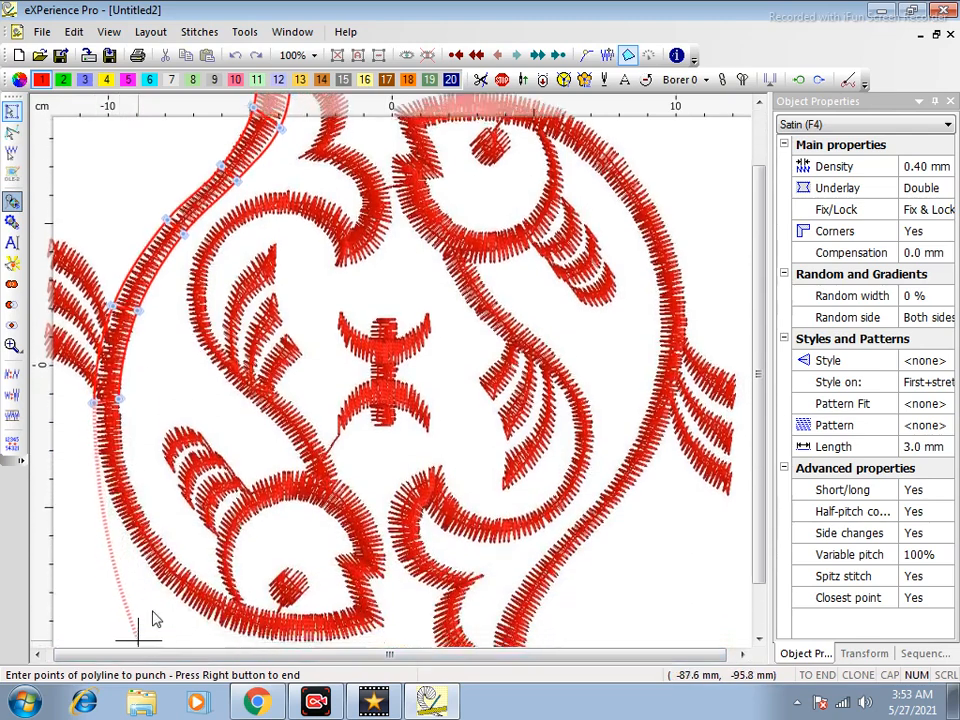
{"action": "left_click", "coordinate": [120, 512]}
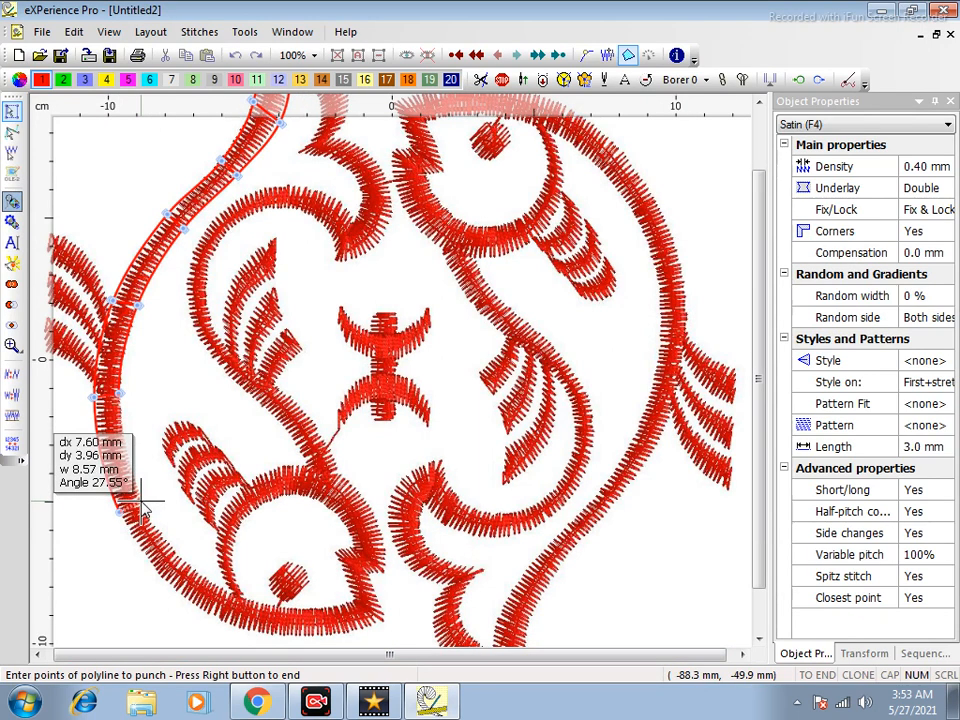
{"action": "left_click", "coordinate": [140, 500]}
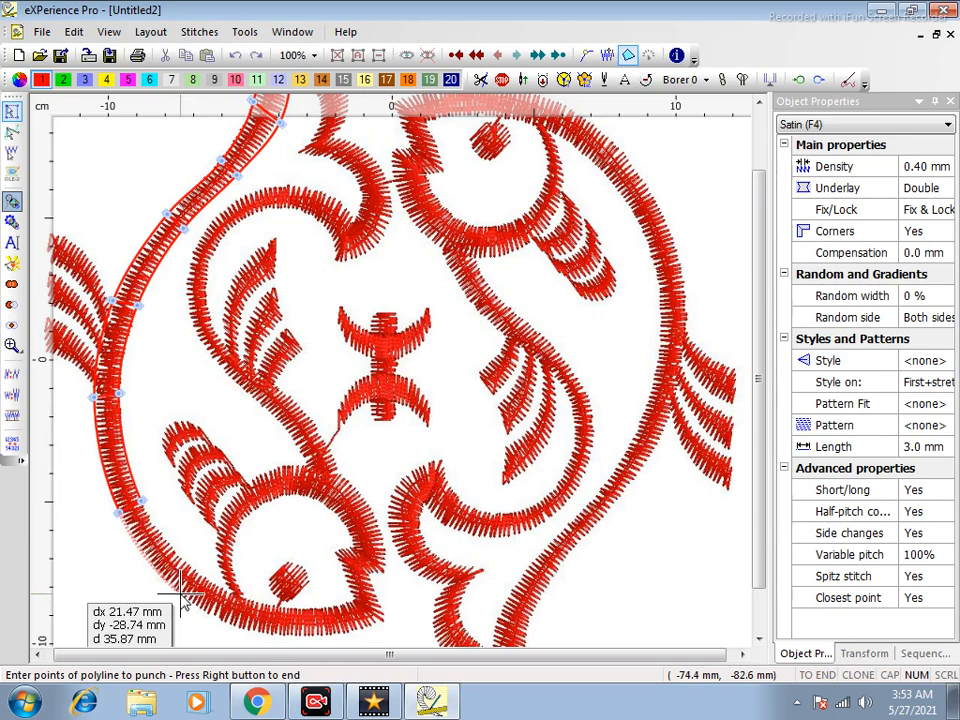
Extend the satin column along the underside of the left fish's head to its pointed lower lip
{"action": "left_click", "coordinate": [182, 593]}
{"action": "left_click", "coordinate": [197, 561]}
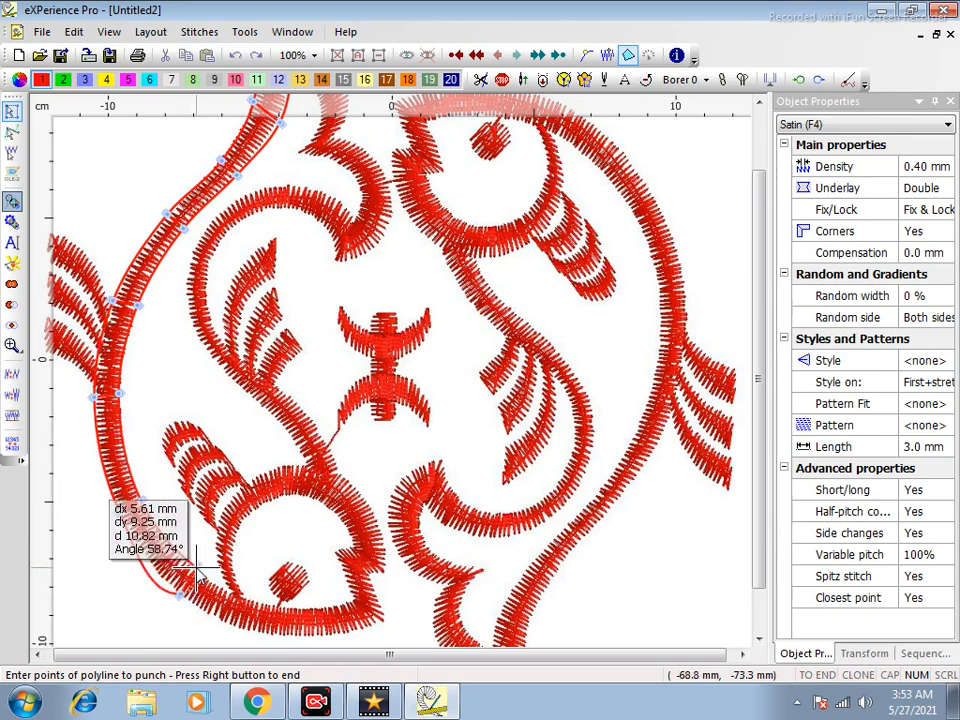
{"action": "left_click", "coordinate": [276, 567]}
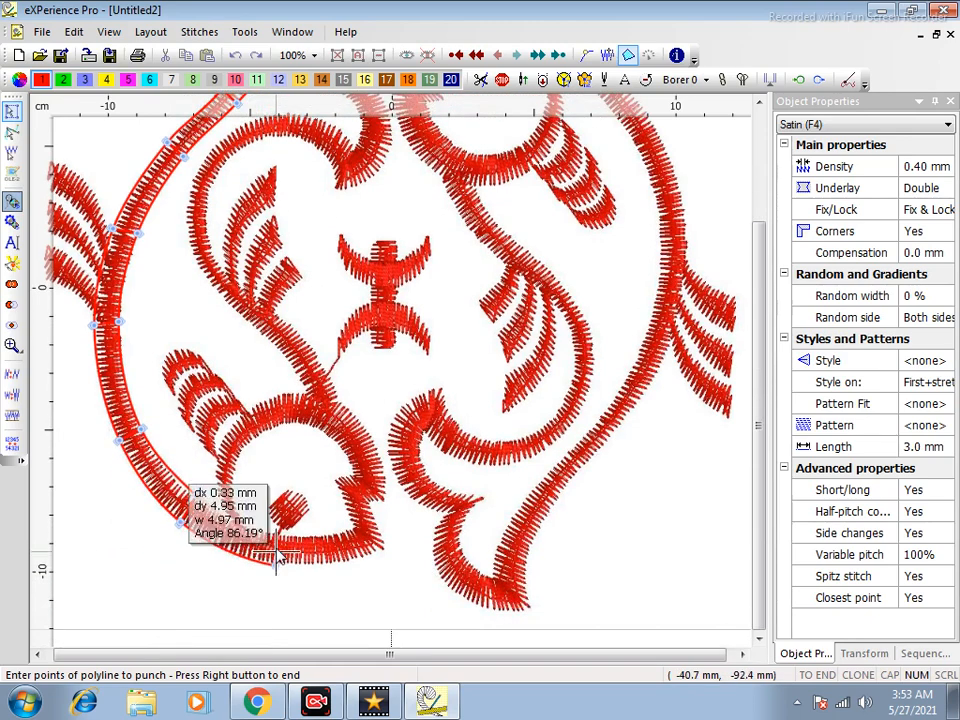
{"action": "left_click", "coordinate": [280, 539]}
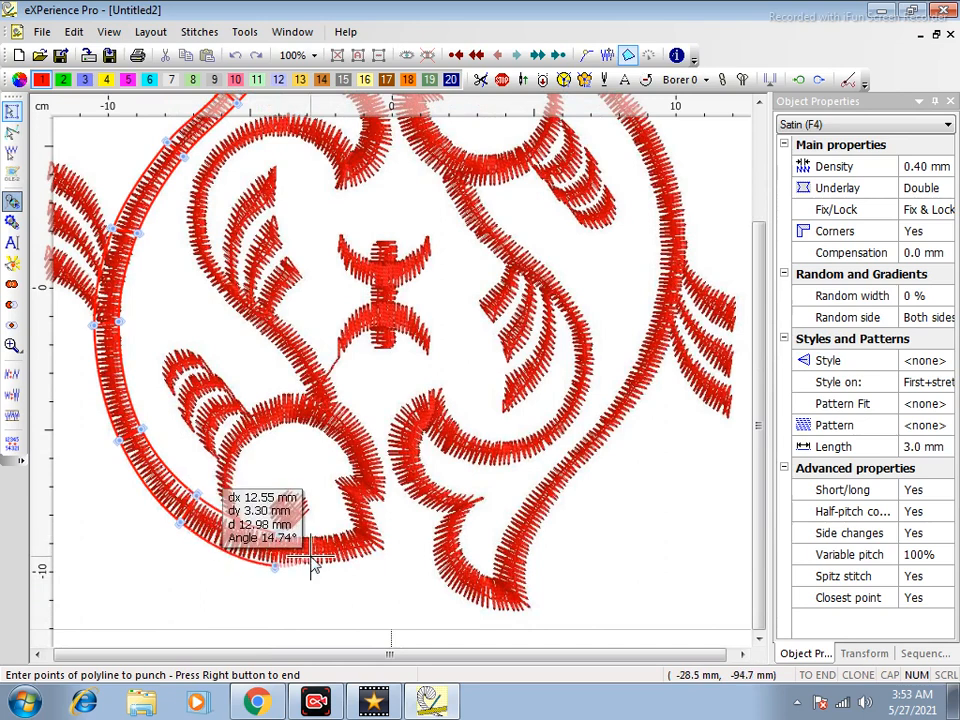
{"action": "left_click", "coordinate": [389, 547]}
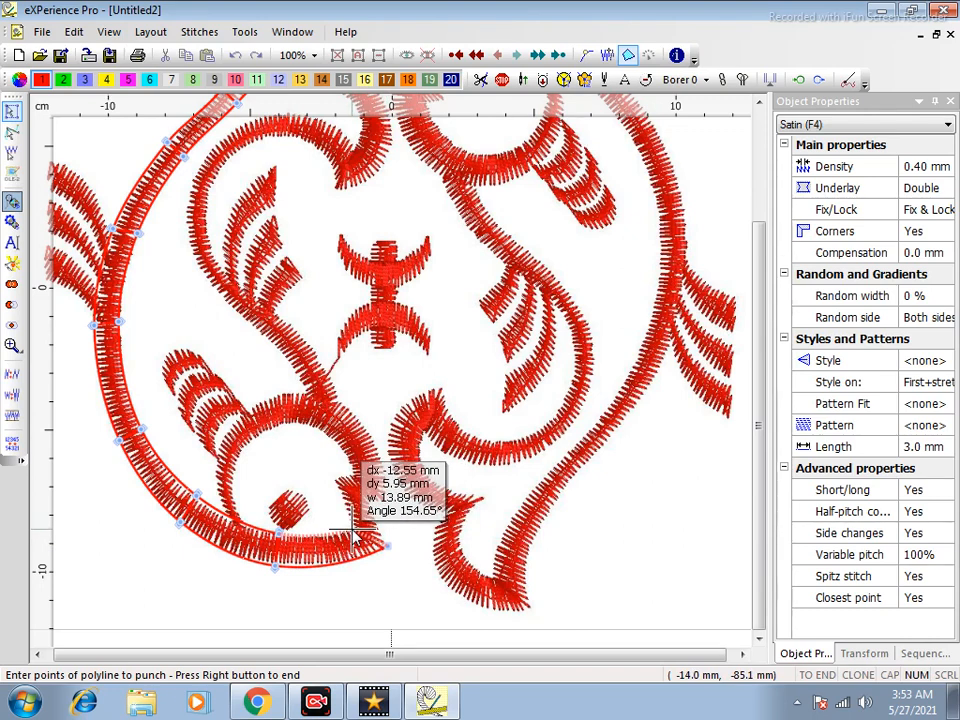
{"action": "left_click", "coordinate": [349, 528]}
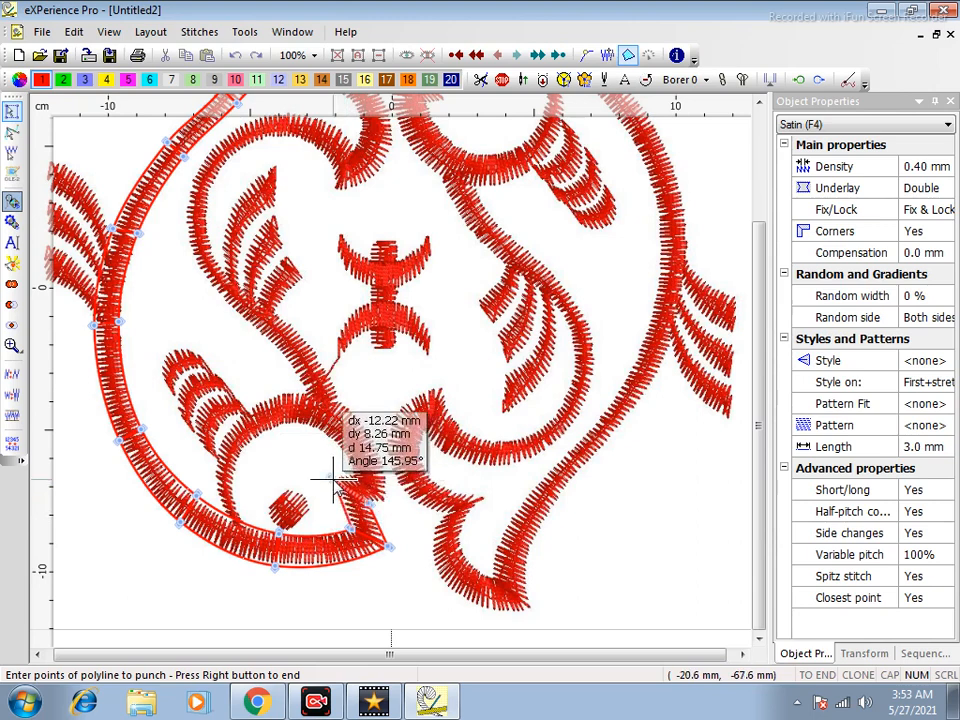
Trace the satin column through the left fish's mouth notch and up the front of its head to the junction with the inner body line
{"action": "left_click", "coordinate": [369, 503]}
{"action": "left_click", "coordinate": [381, 497]}
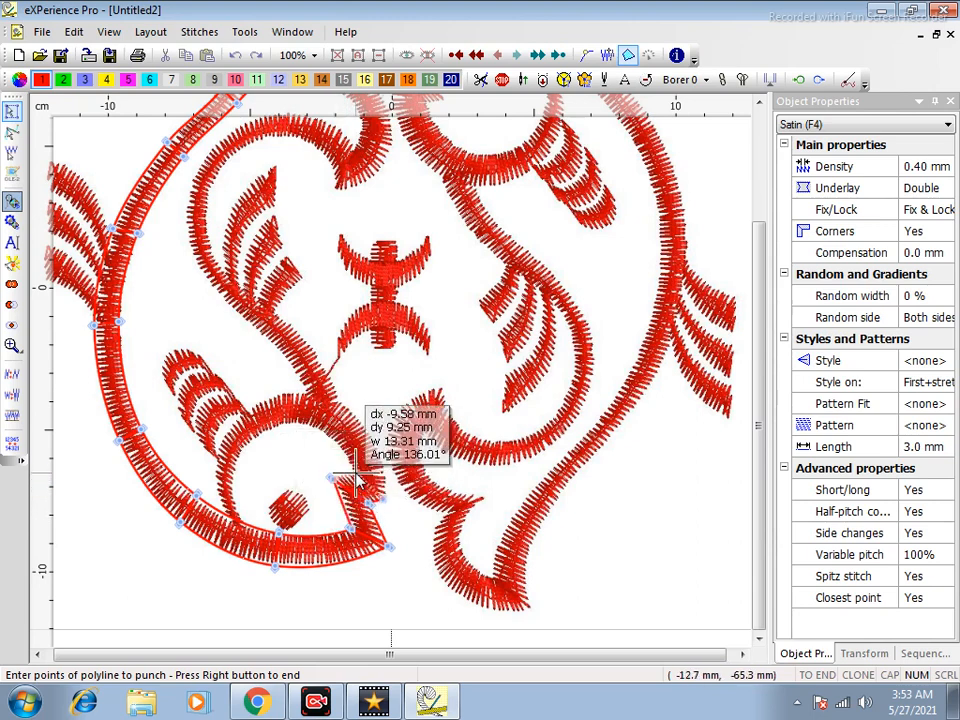
{"action": "left_click", "coordinate": [354, 473]}
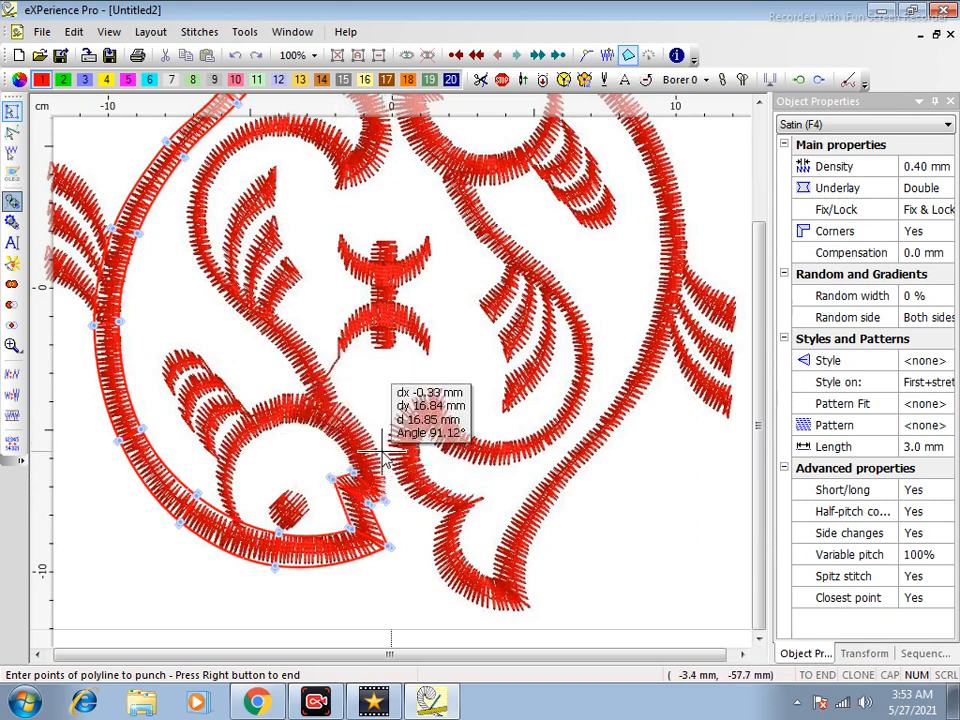
{"action": "left_click", "coordinate": [366, 447]}
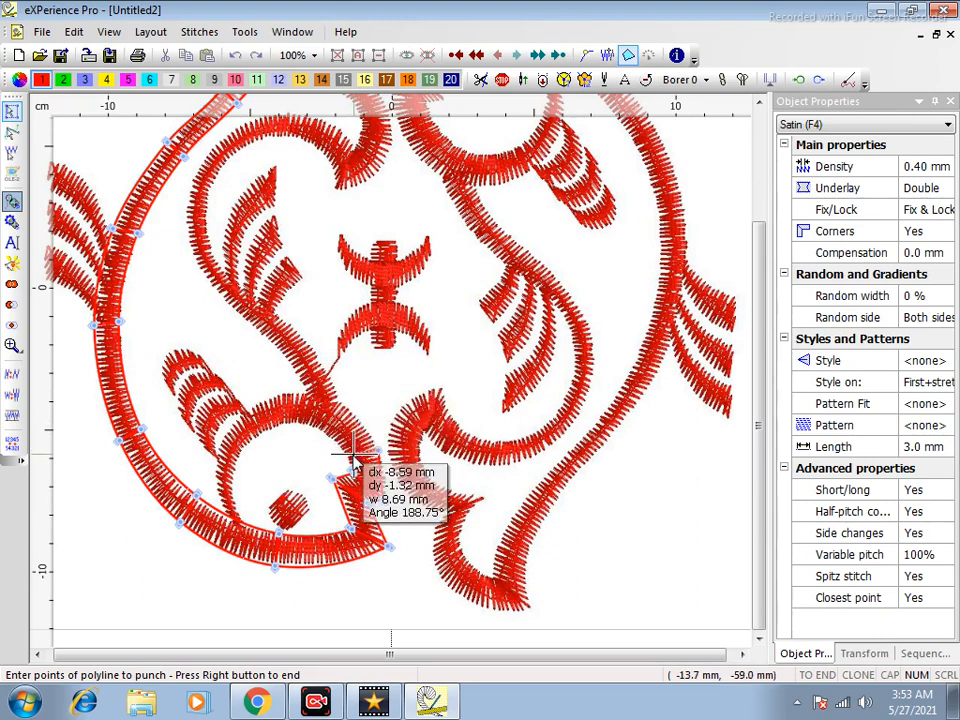
{"action": "left_click", "coordinate": [352, 460]}
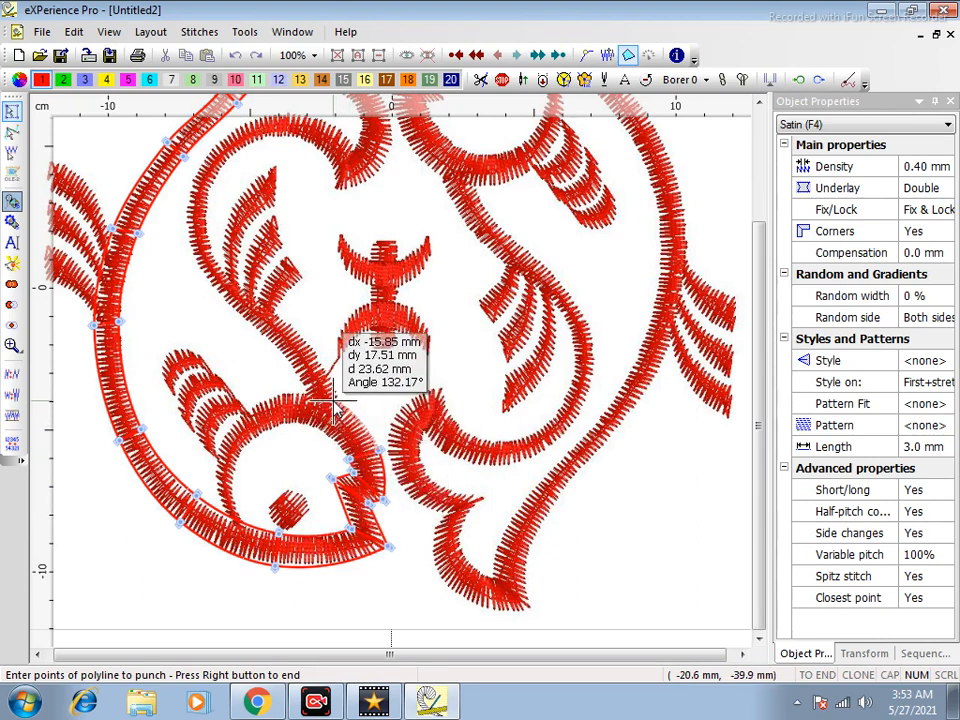
{"action": "left_click", "coordinate": [332, 400]}
{"action": "left_click", "coordinate": [319, 430]}
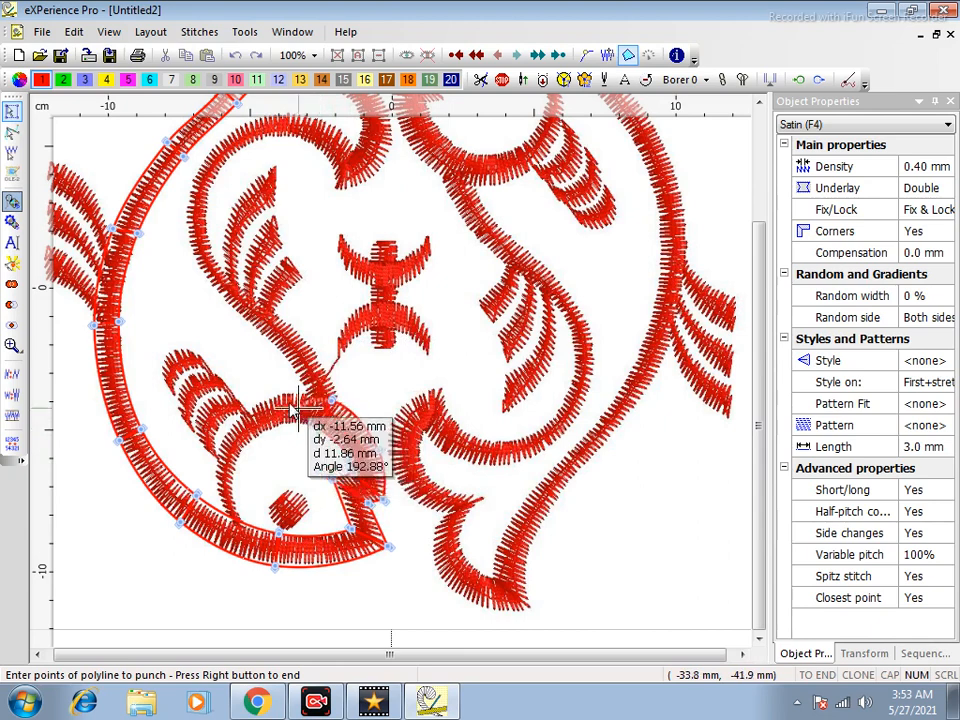
Carry the satin column around the gill arc to the lower outline and finish it with default entry and exit points, about 104 by 210 mm overall
{"action": "left_click", "coordinate": [272, 395]}
{"action": "left_click", "coordinate": [283, 421]}
{"action": "left_click", "coordinate": [226, 433]}
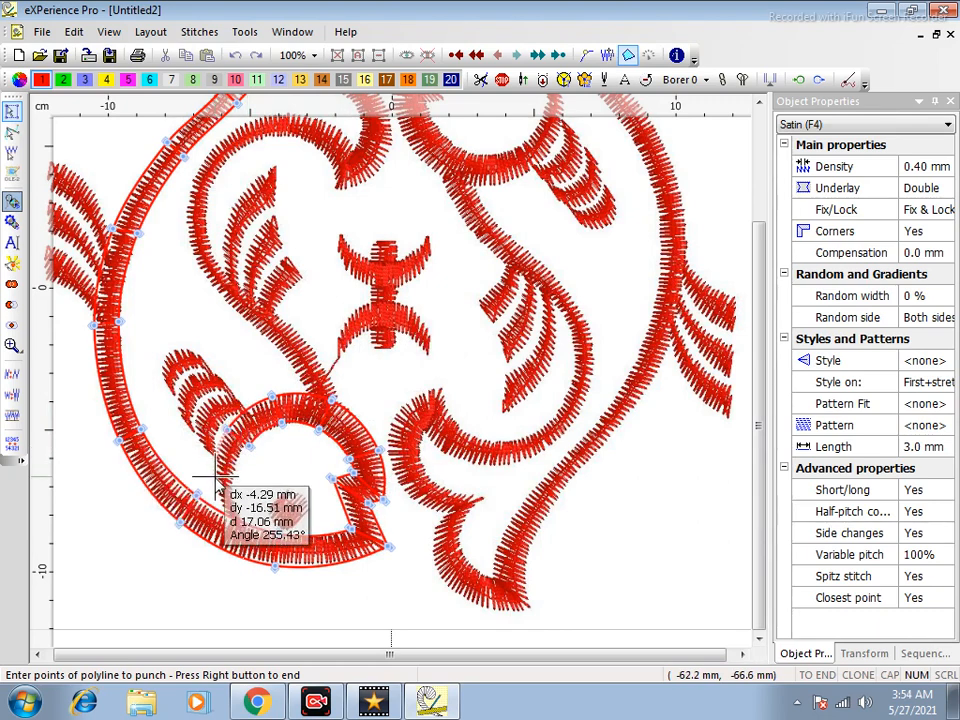
{"action": "left_click", "coordinate": [222, 487]}
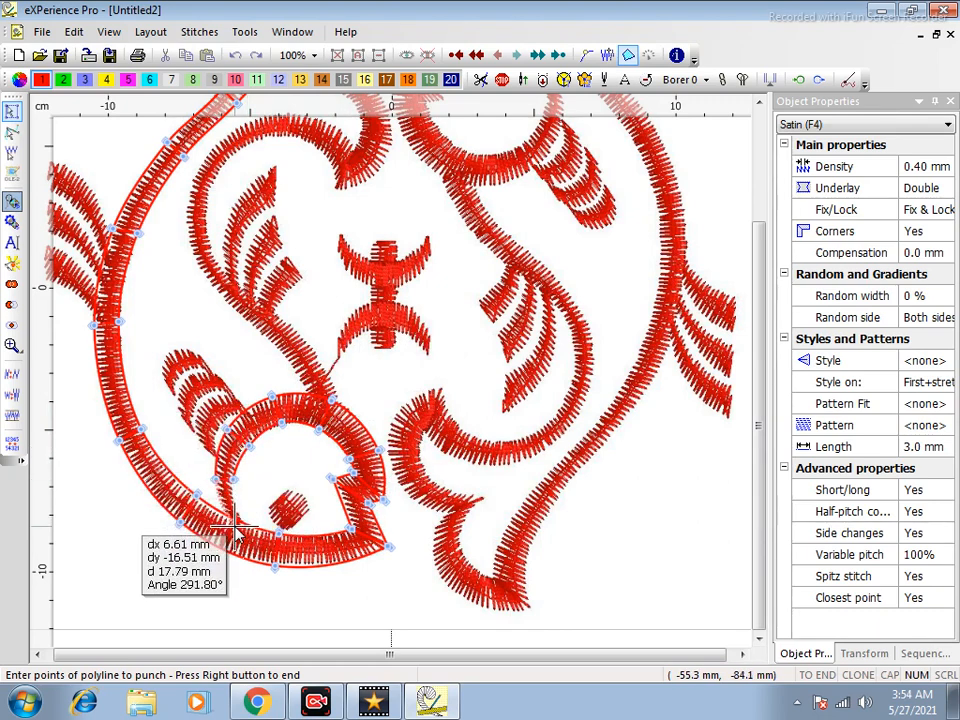
{"action": "left_click", "coordinate": [238, 518]}
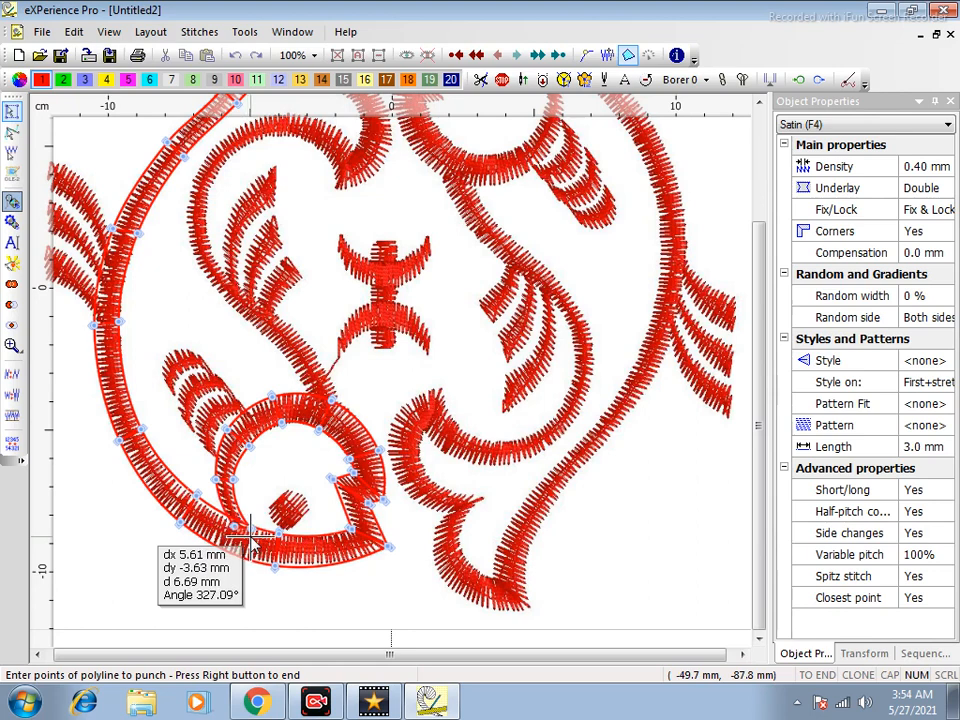
{"action": "right_click", "coordinate": [250, 536]}
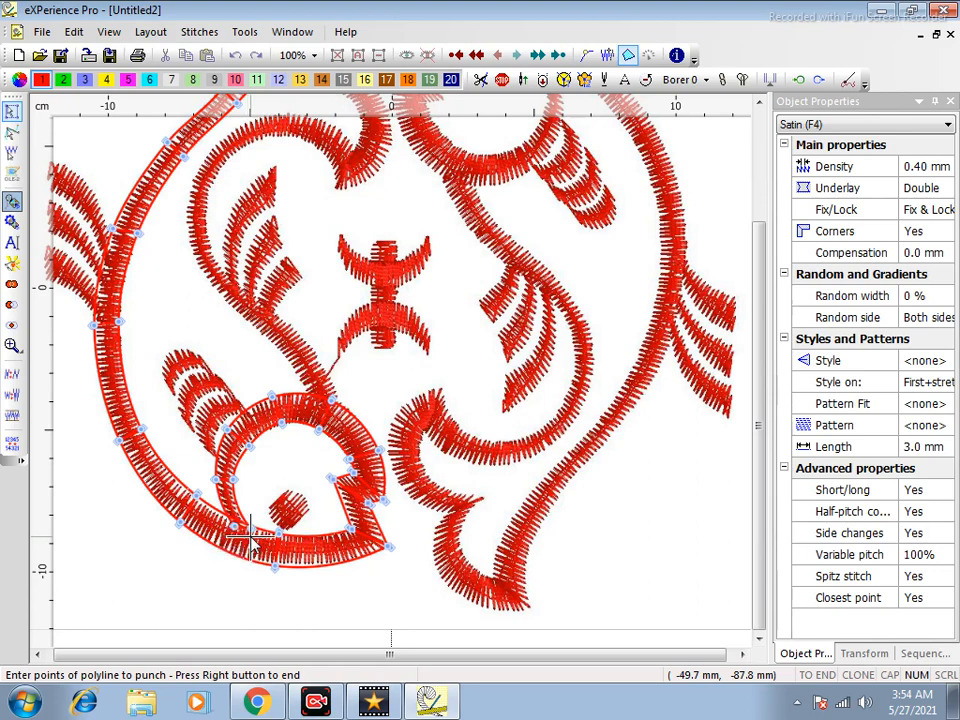
{"action": "right_click", "coordinate": [296, 452]}
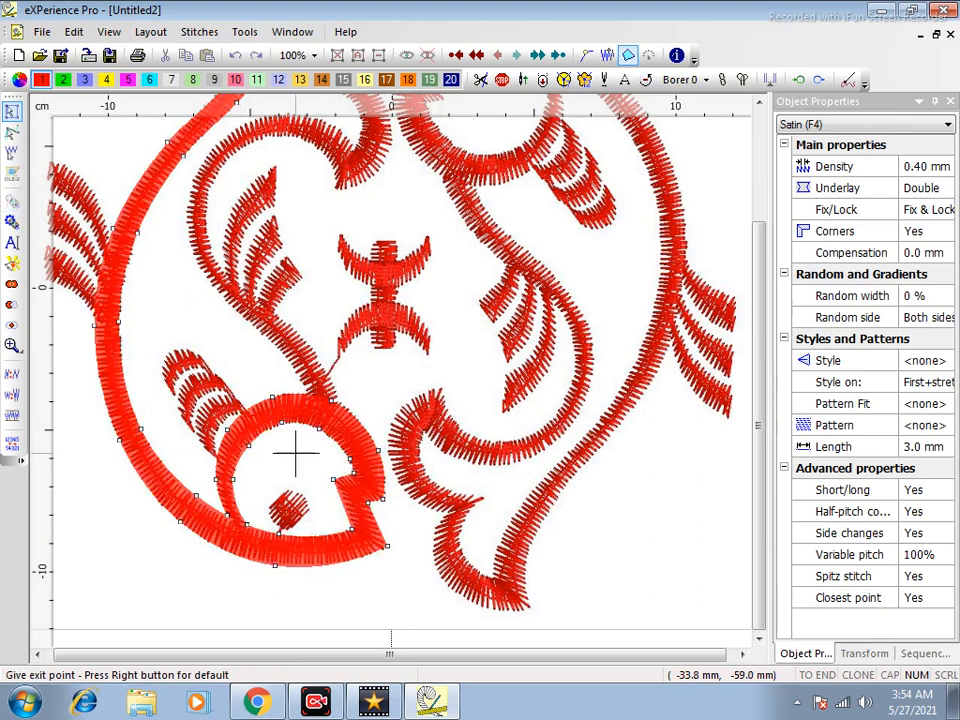
{"action": "right_click", "coordinate": [303, 463]}
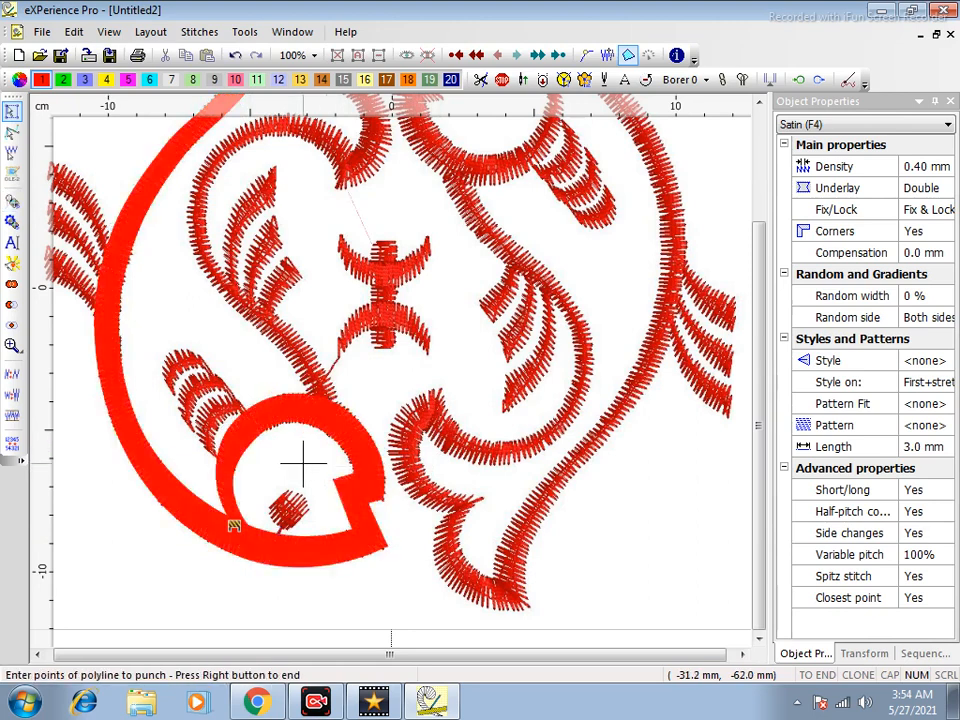
{"action": "right_click", "coordinate": [303, 463]}
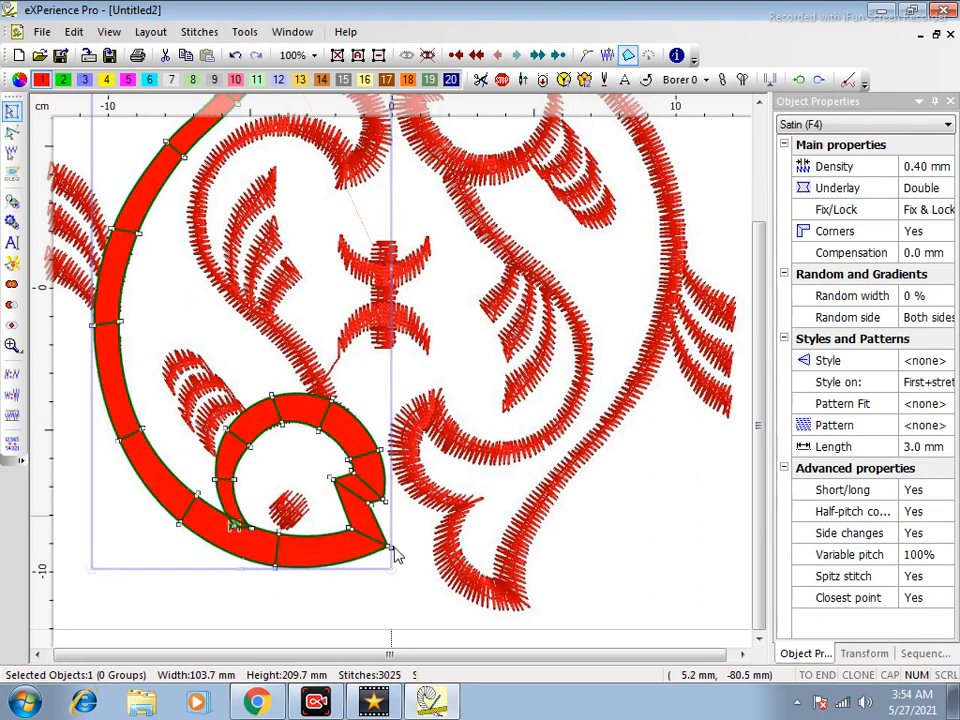
Preview the whole traced column as realistic stitching without the backdrop picture
{"action": "key", "text": "s"}
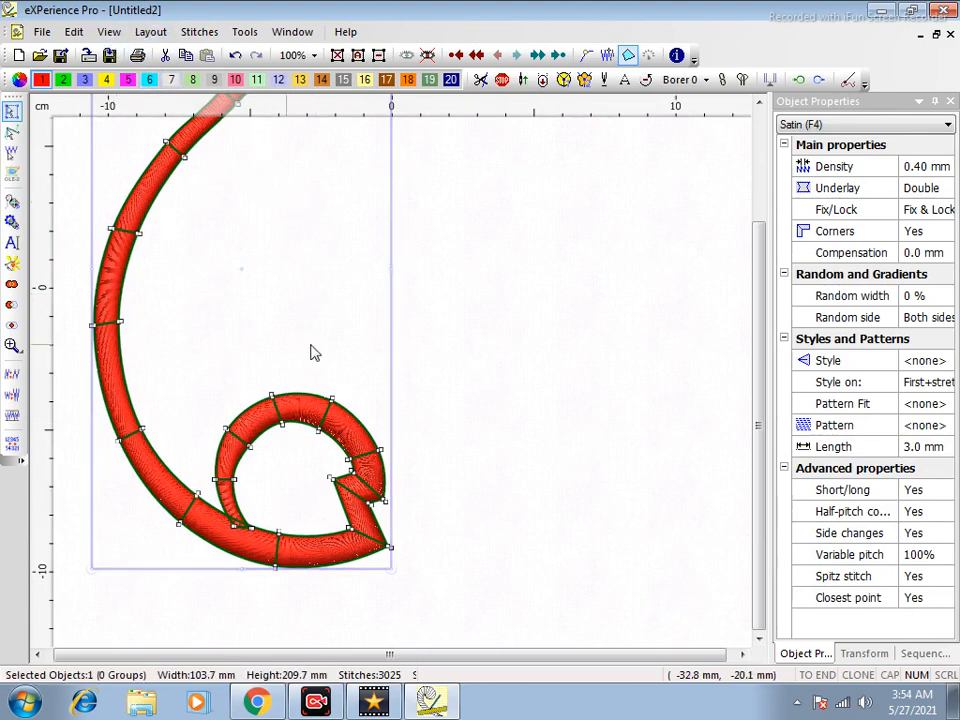
{"action": "scroll", "coordinate": [337, 381], "scroll_direction": "down", "scroll_amount": 2}
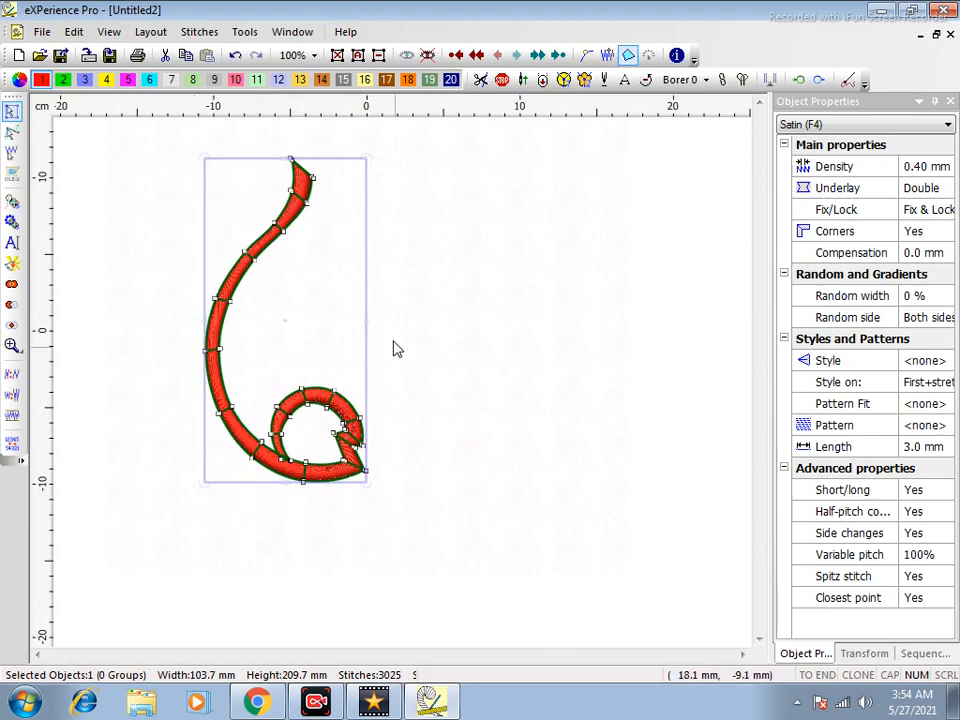
Enable the fish backdrop picture's use in the 3D view and deselect the traced column
{"action": "left_click", "coordinate": [110, 33]}
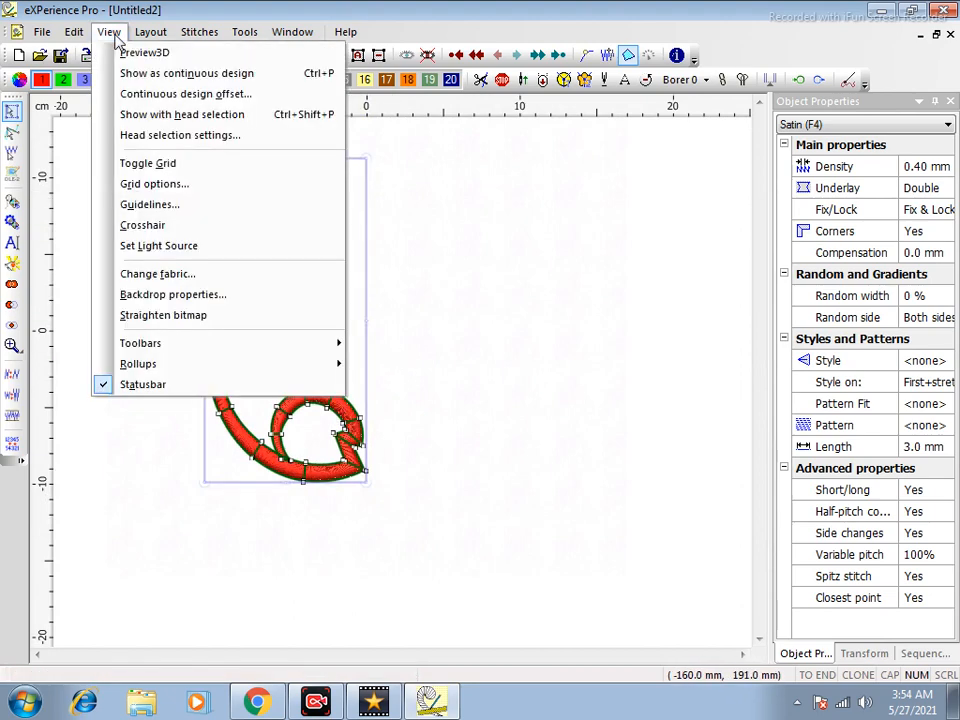
{"action": "left_click", "coordinate": [191, 298]}
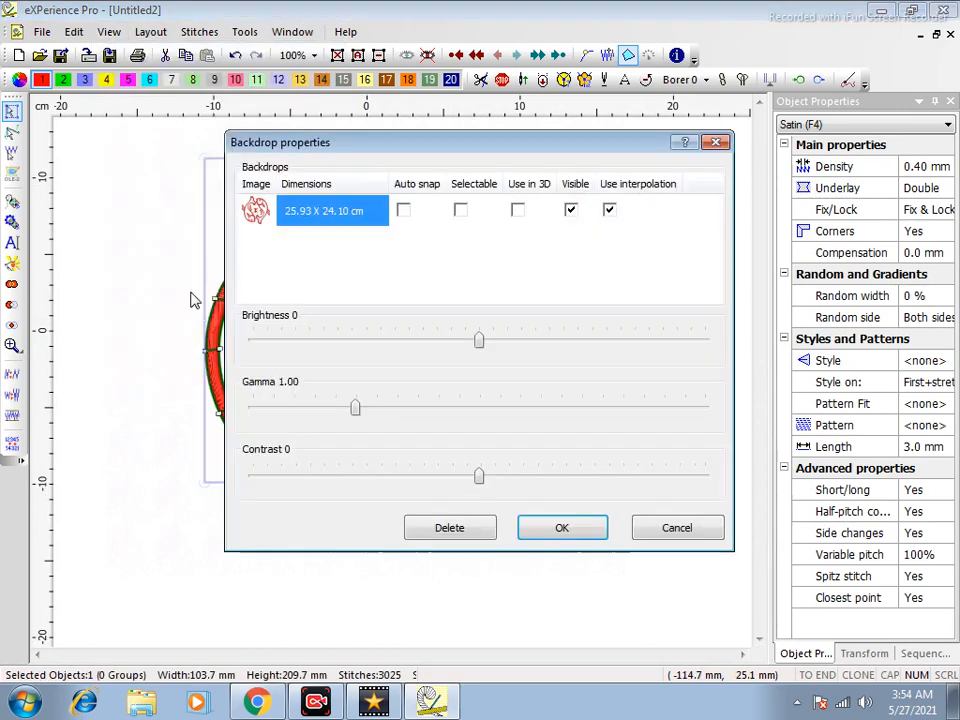
{"action": "left_click", "coordinate": [517, 210]}
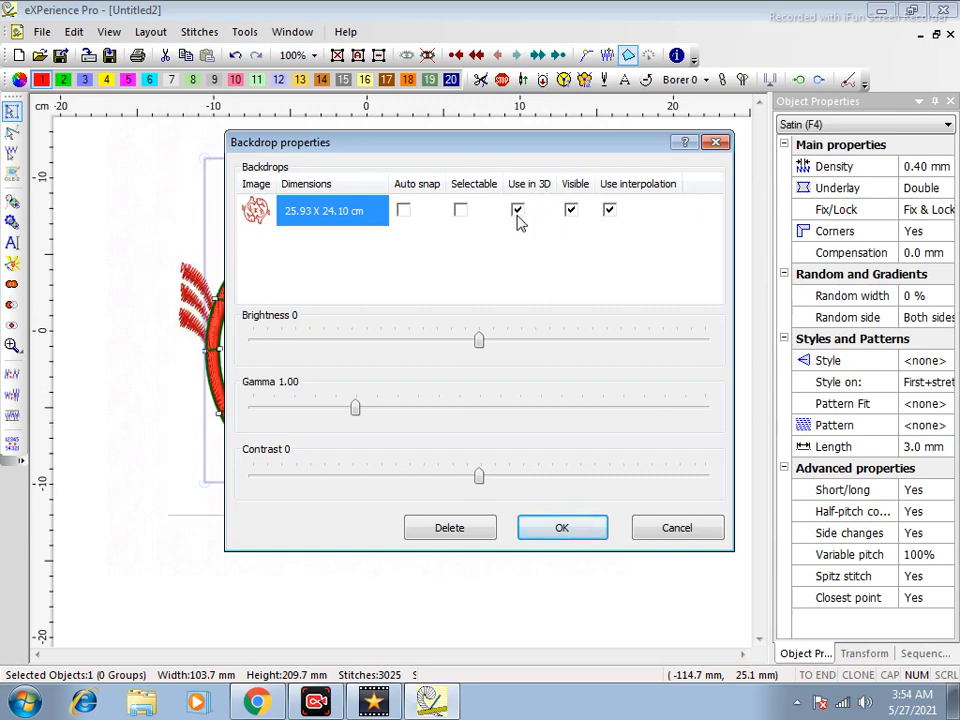
{"action": "left_click", "coordinate": [551, 536]}
{"action": "left_click", "coordinate": [397, 298]}
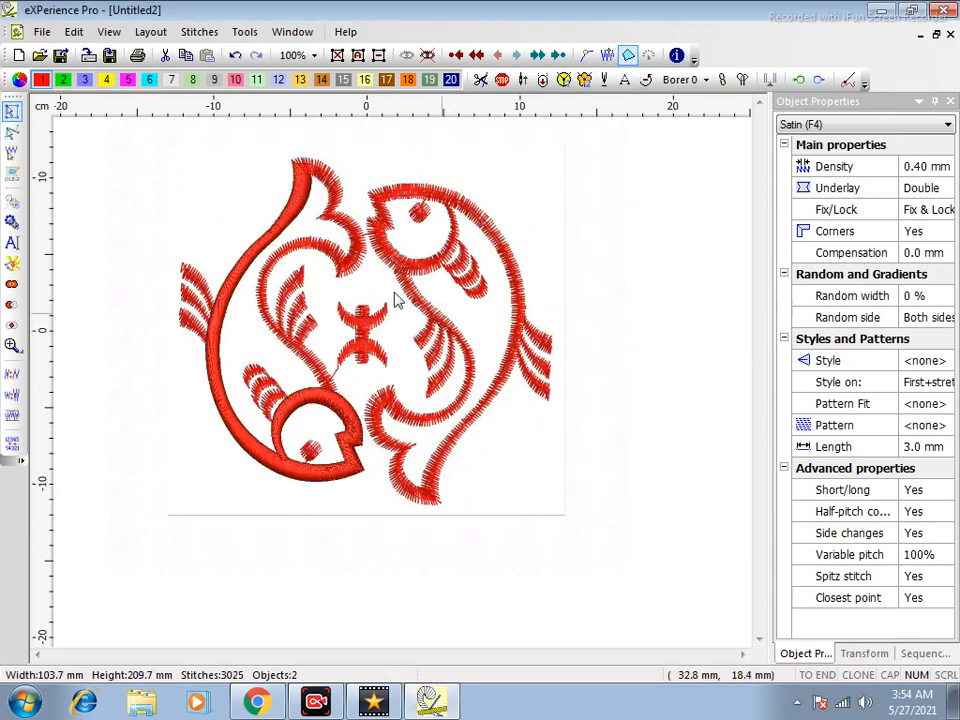
{"action": "left_click", "coordinate": [255, 258]}
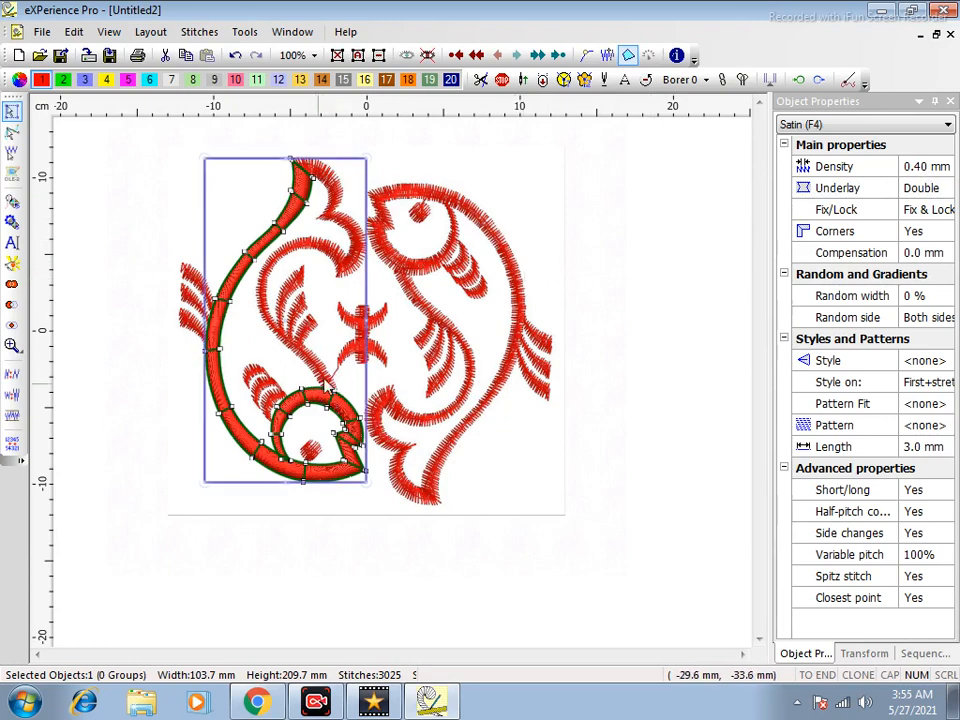
{"action": "scroll", "coordinate": [335, 410], "scroll_direction": "up", "scroll_amount": 3}
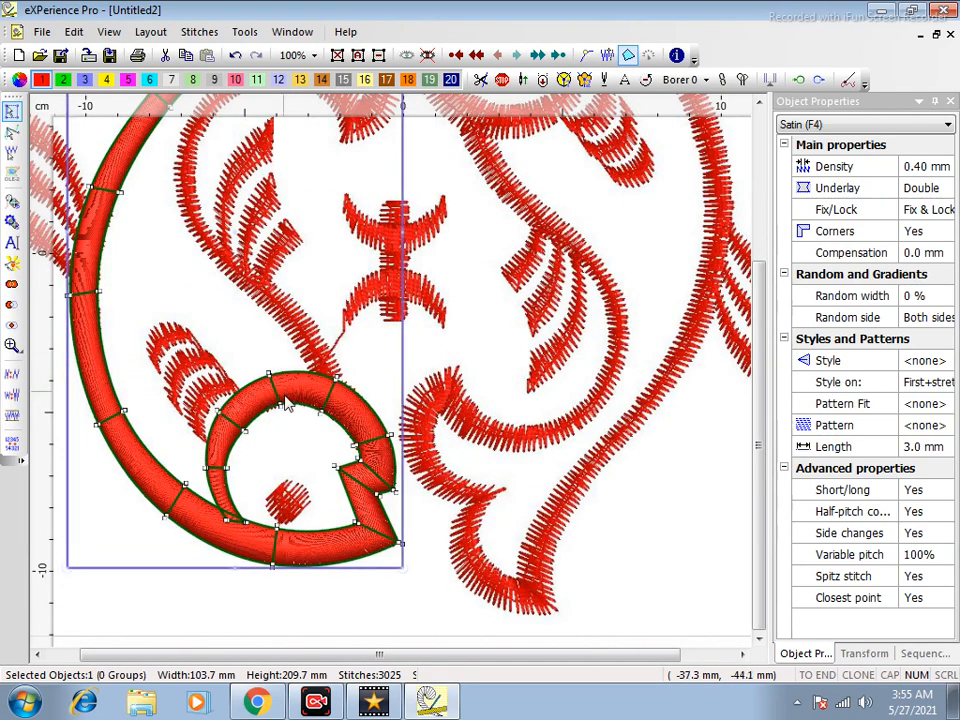
{"action": "scroll", "coordinate": [320, 400], "scroll_direction": "down", "scroll_amount": 3}
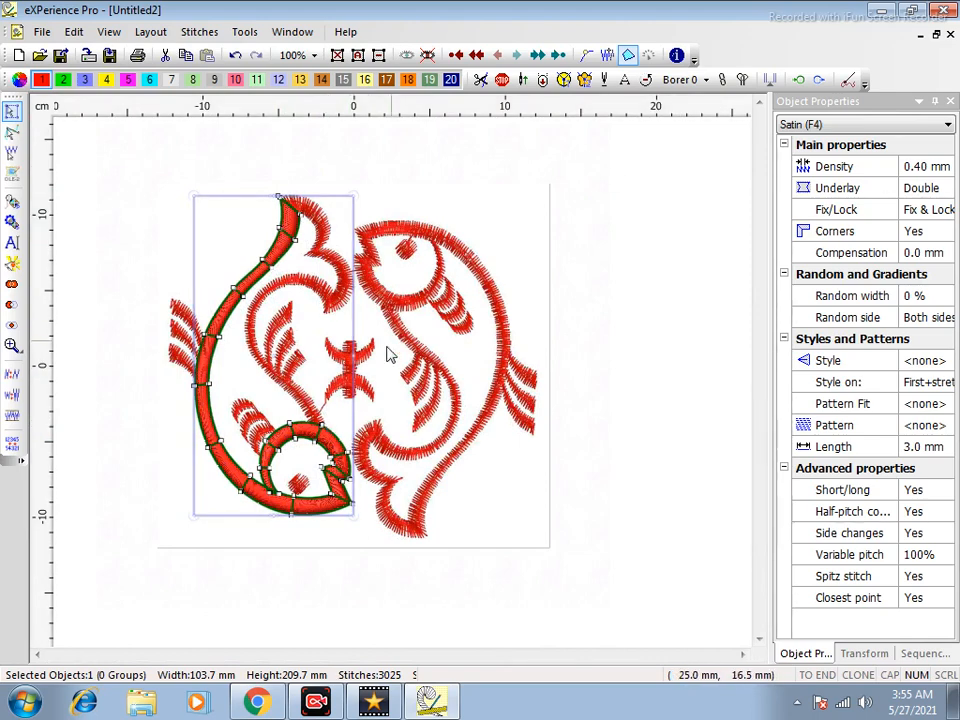
{"action": "right_click", "coordinate": [317, 443]}
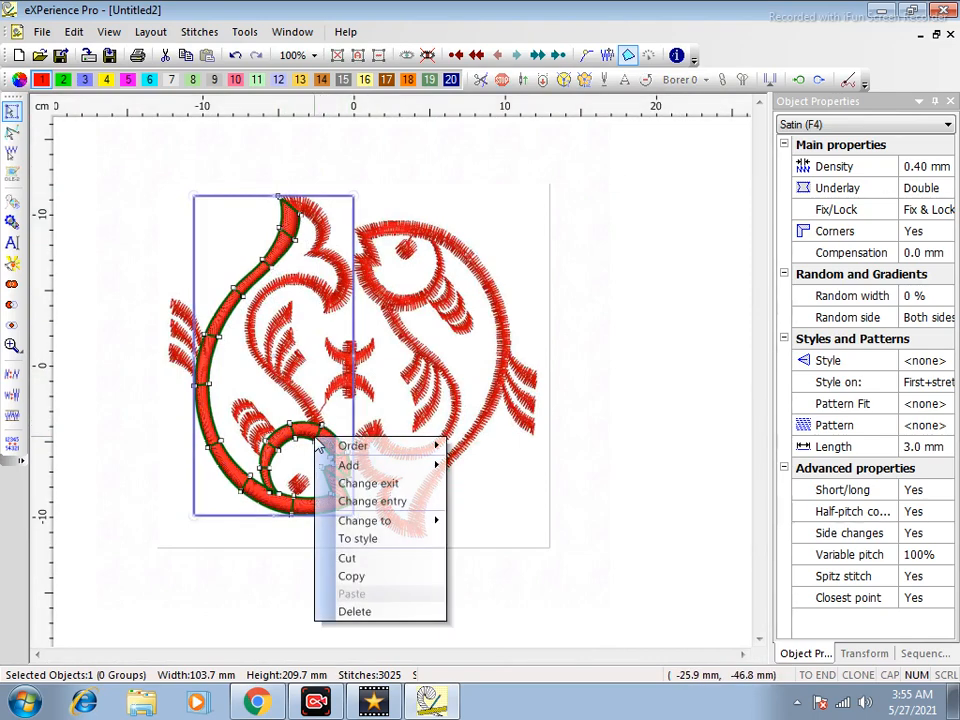
{"action": "mouse_move", "coordinate": [364, 467]}
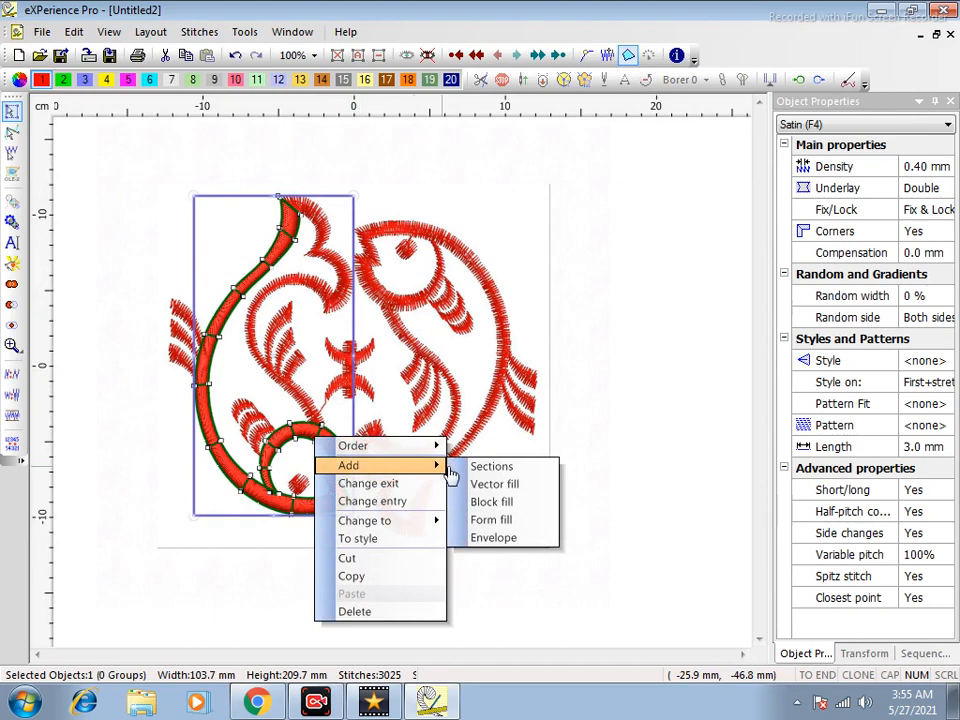
{"action": "left_click", "coordinate": [483, 402]}
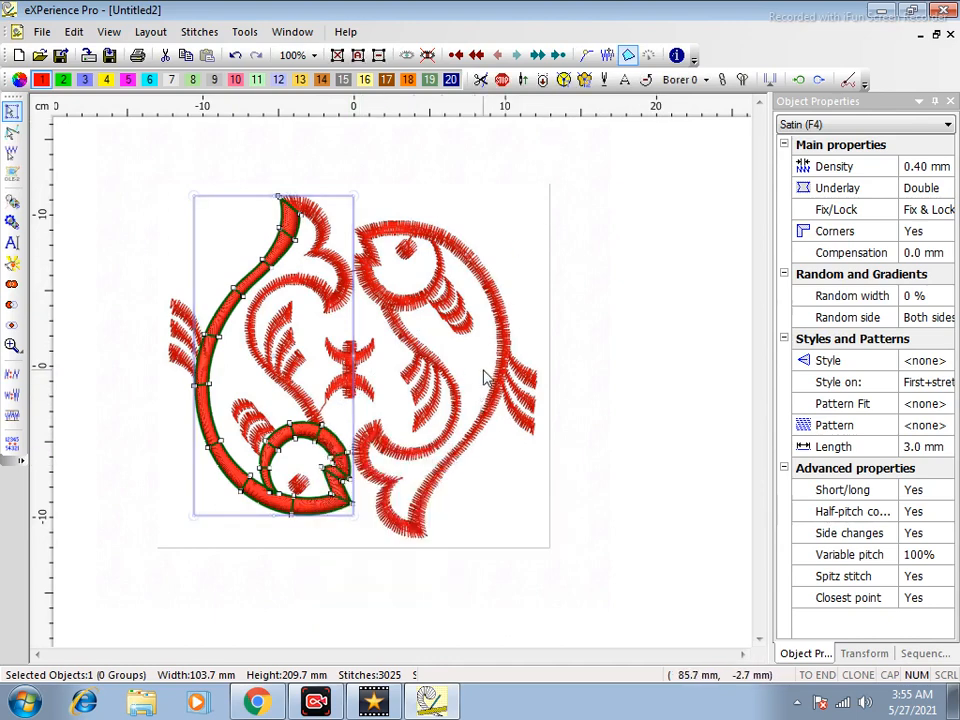
Start a new satin column at the left fish's gill arc and trace the inner body line up to the base of the inner fin
{"action": "key", "text": "F4"}
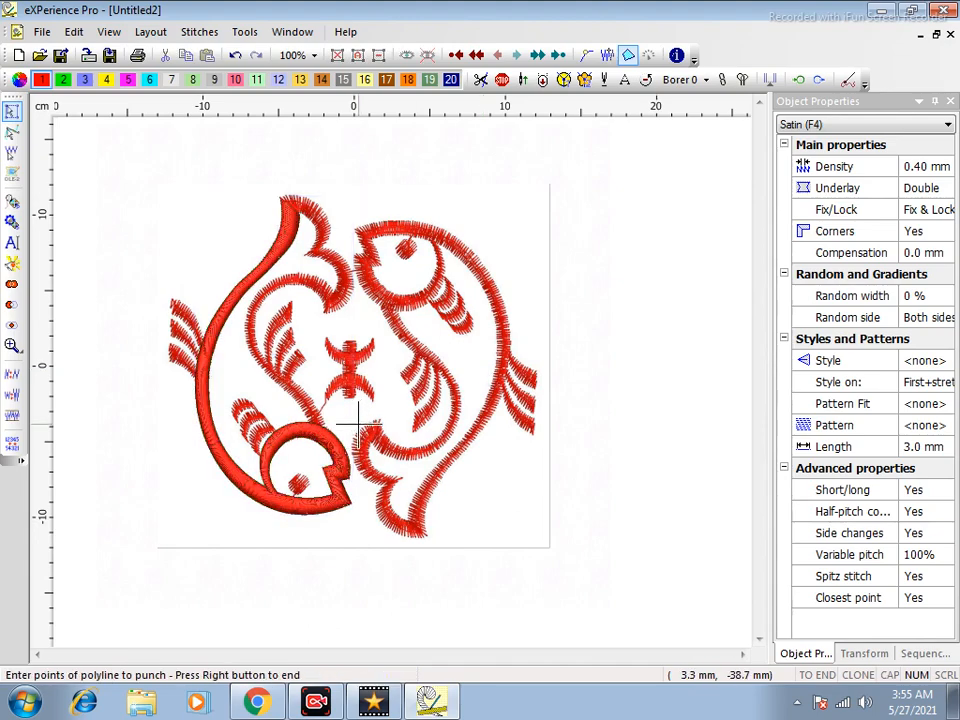
{"action": "scroll", "coordinate": [349, 425], "scroll_direction": "up", "scroll_amount": 4}
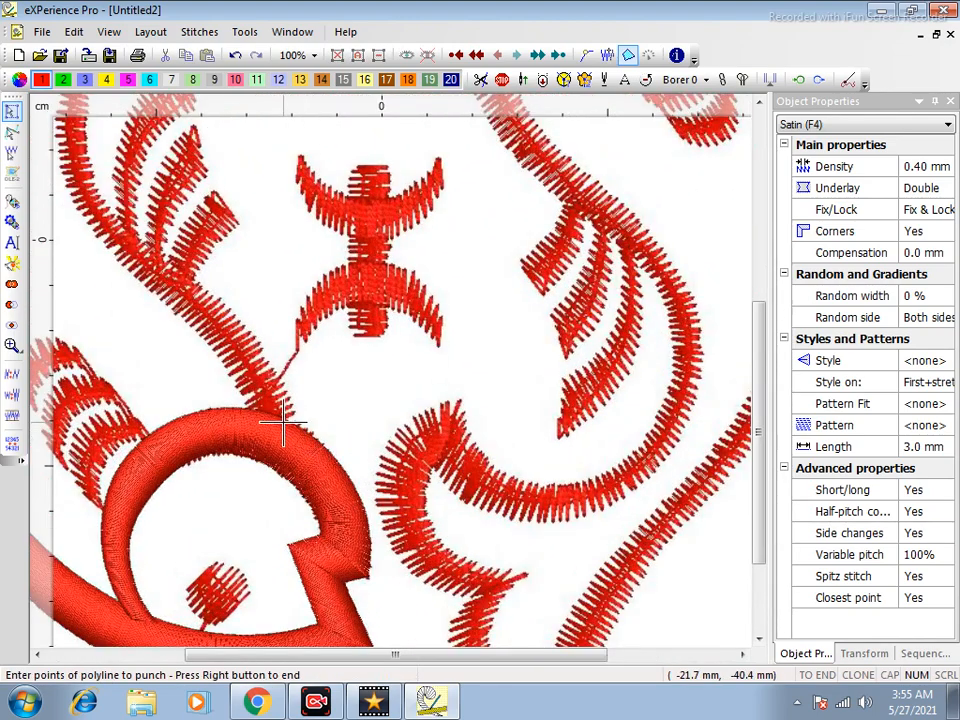
{"action": "left_click", "coordinate": [258, 425]}
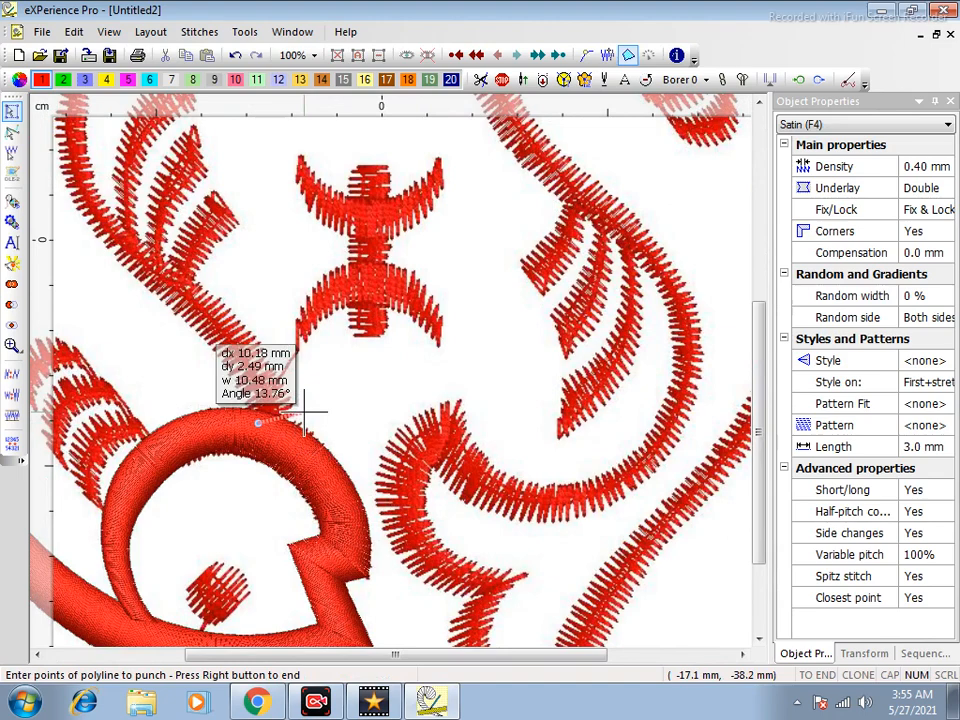
{"action": "left_click", "coordinate": [205, 341]}
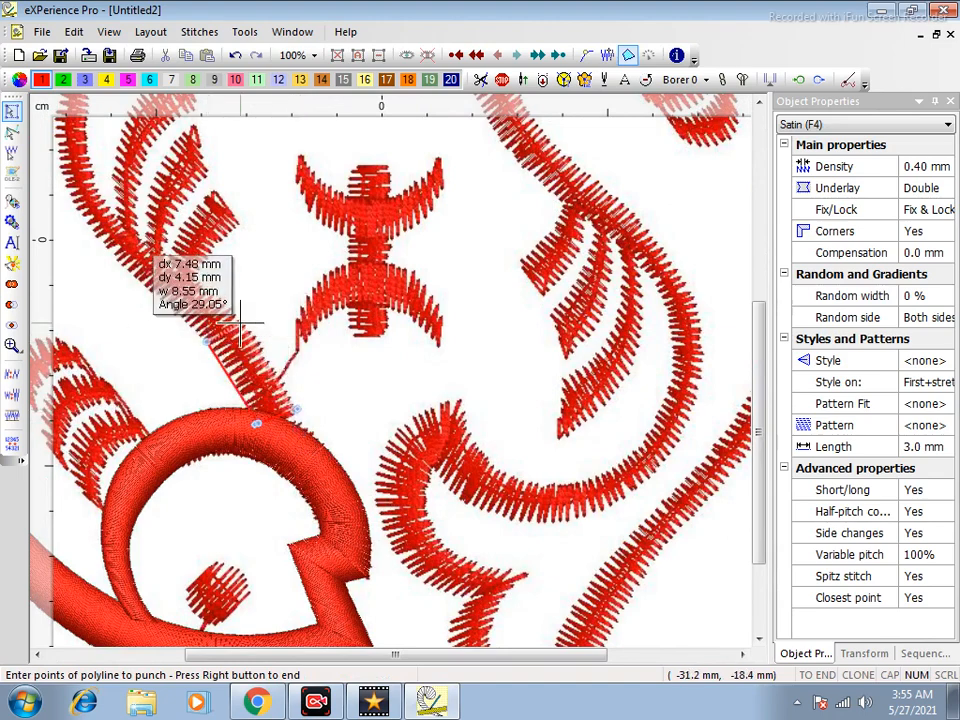
{"action": "left_click", "coordinate": [136, 283]}
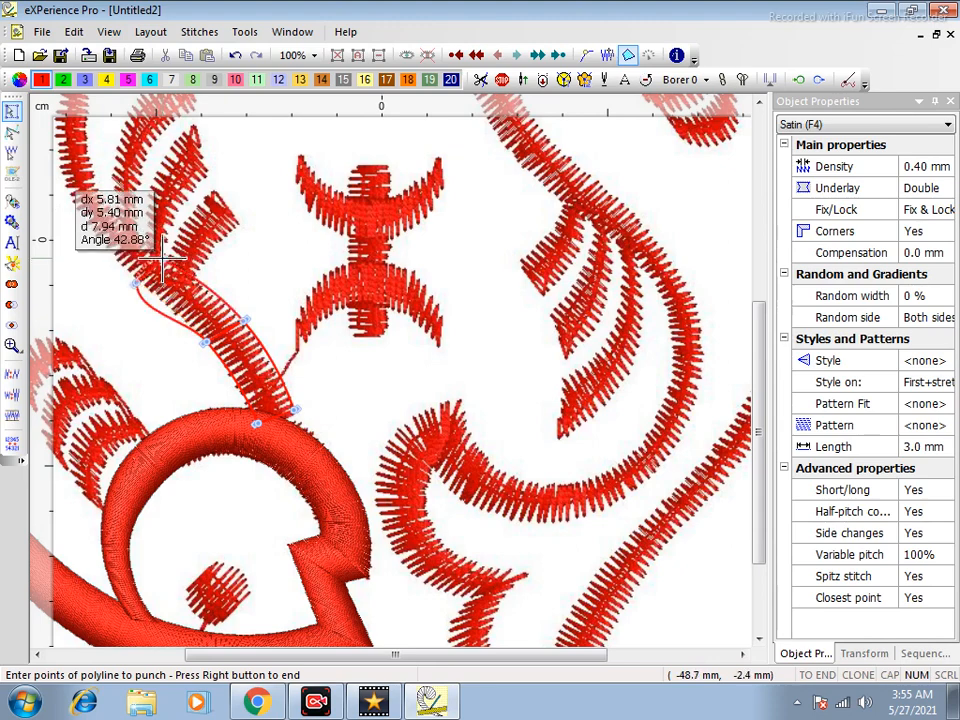
{"action": "left_click", "coordinate": [163, 258]}
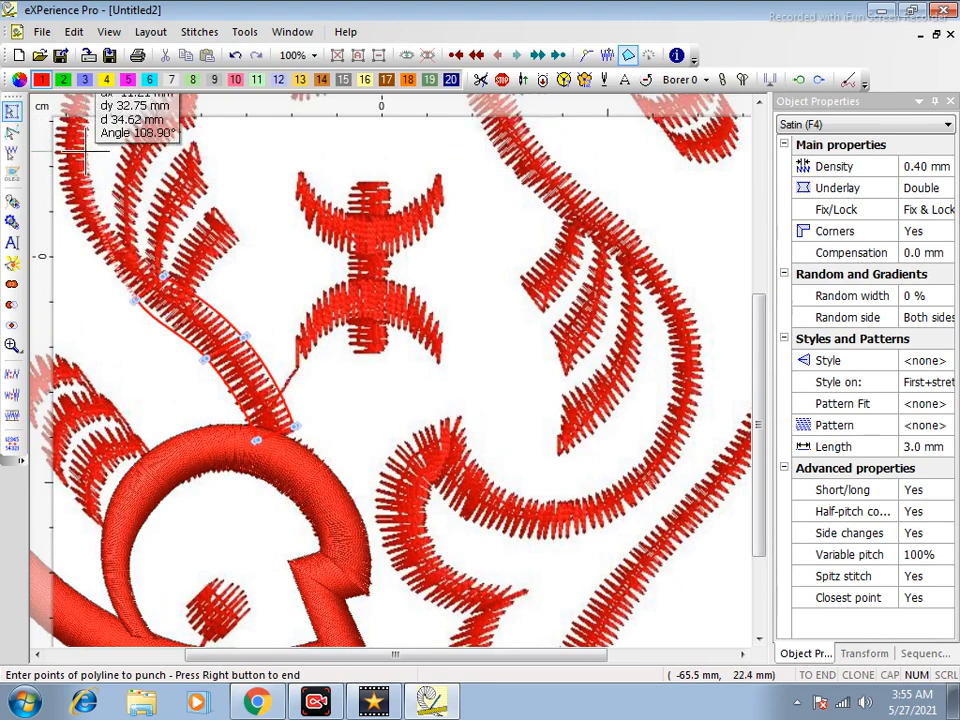
Carry the satin column around the left fish's inner body curve to the pointed lower tip of its tail
{"action": "left_click", "coordinate": [66, 200]}
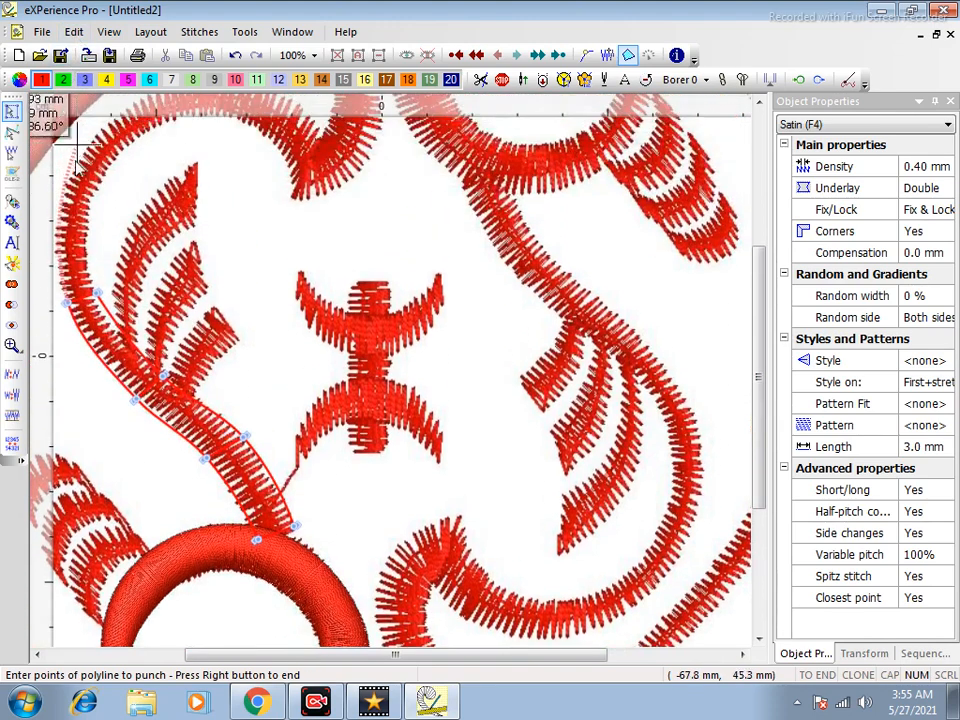
{"action": "left_click", "coordinate": [72, 167]}
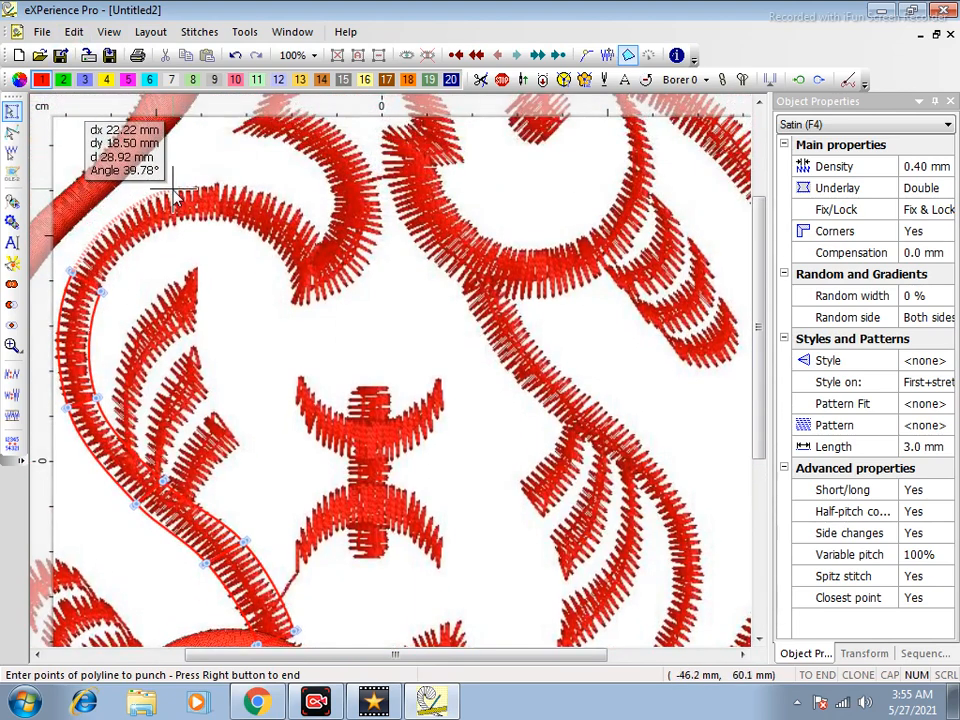
{"action": "left_click", "coordinate": [175, 196]}
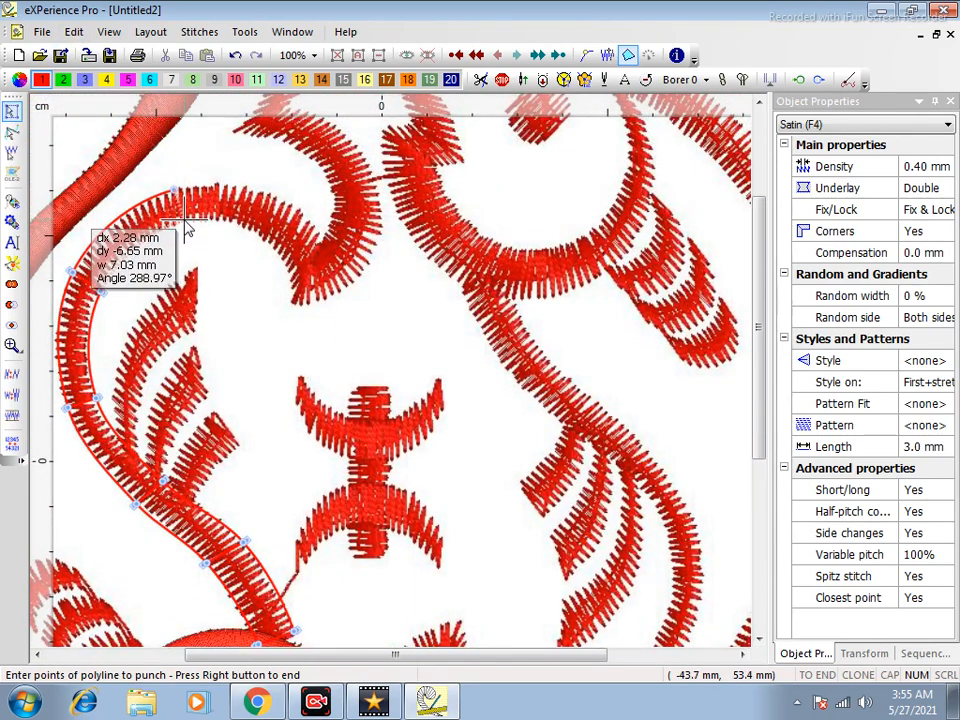
{"action": "left_click", "coordinate": [276, 200]}
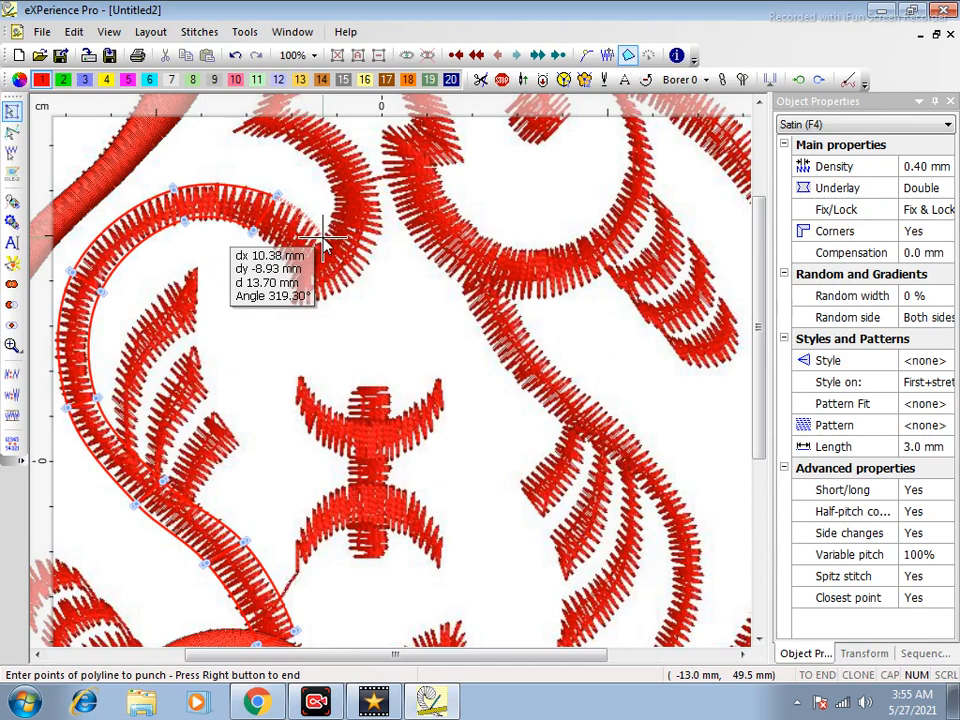
{"action": "left_click", "coordinate": [325, 234]}
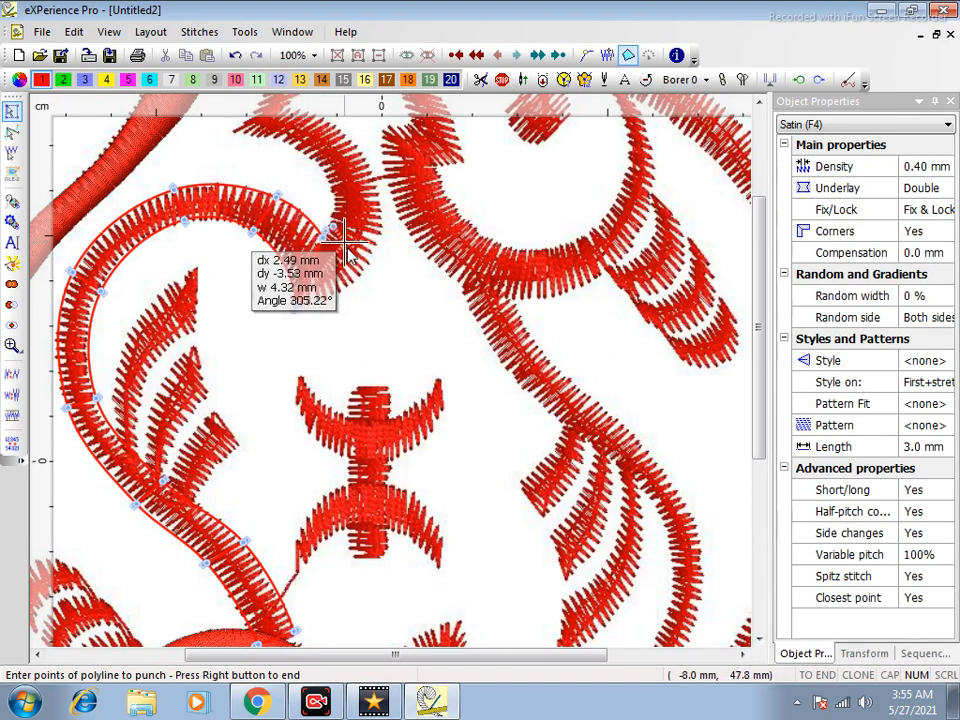
Trace the satin column around the lower lobe of the left fish's tail to the notch between the lobes
{"action": "left_click", "coordinate": [379, 252]}
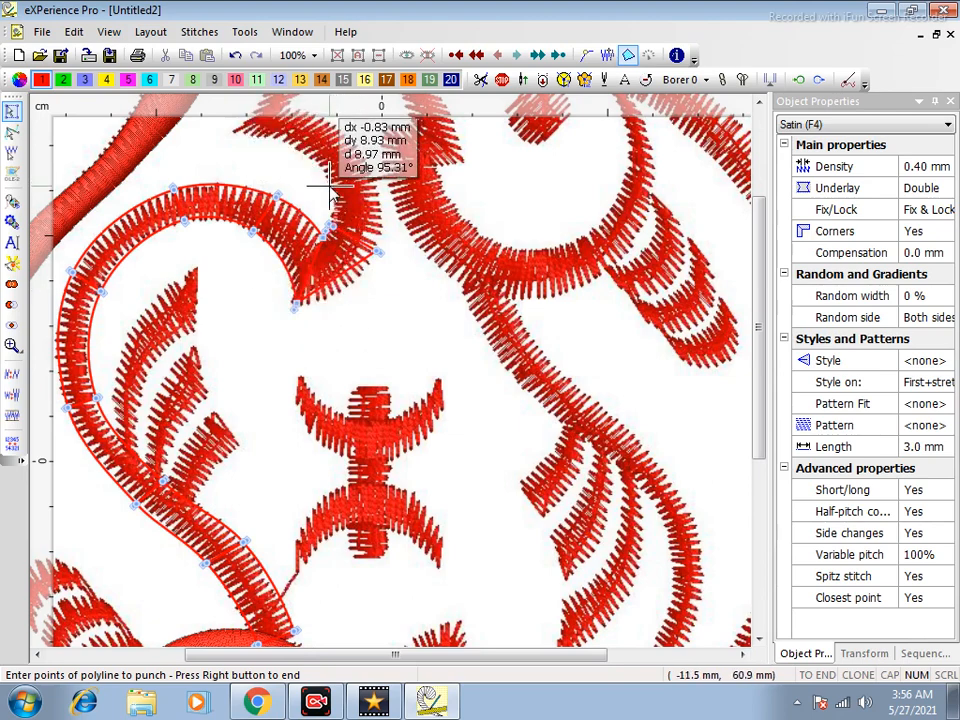
{"action": "left_click", "coordinate": [333, 190]}
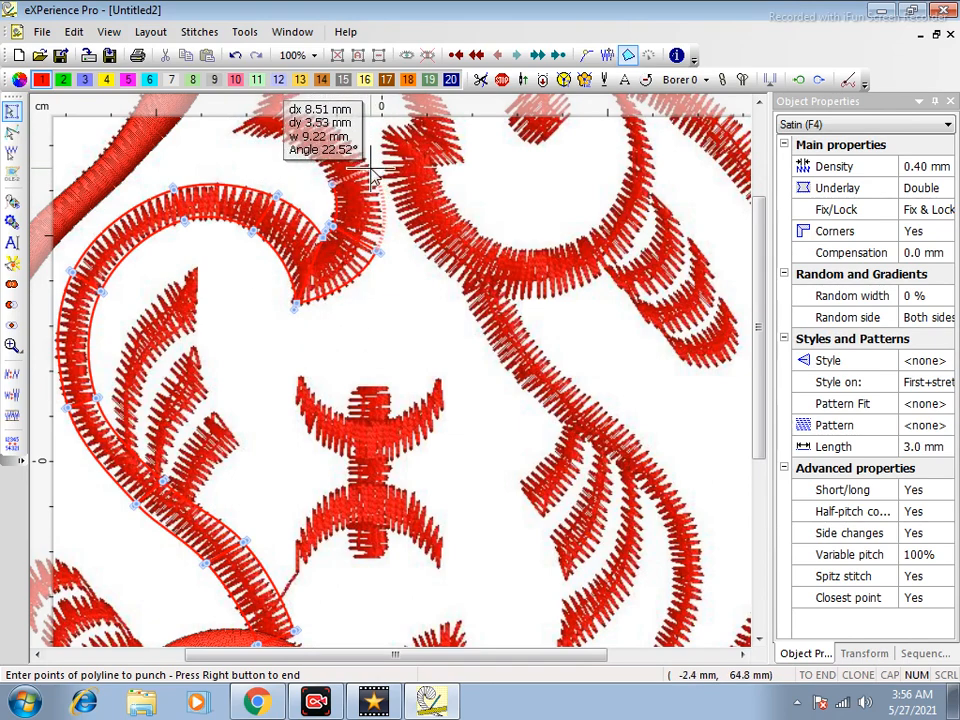
{"action": "scroll", "coordinate": [375, 175], "scroll_direction": "up", "scroll_amount": 2}
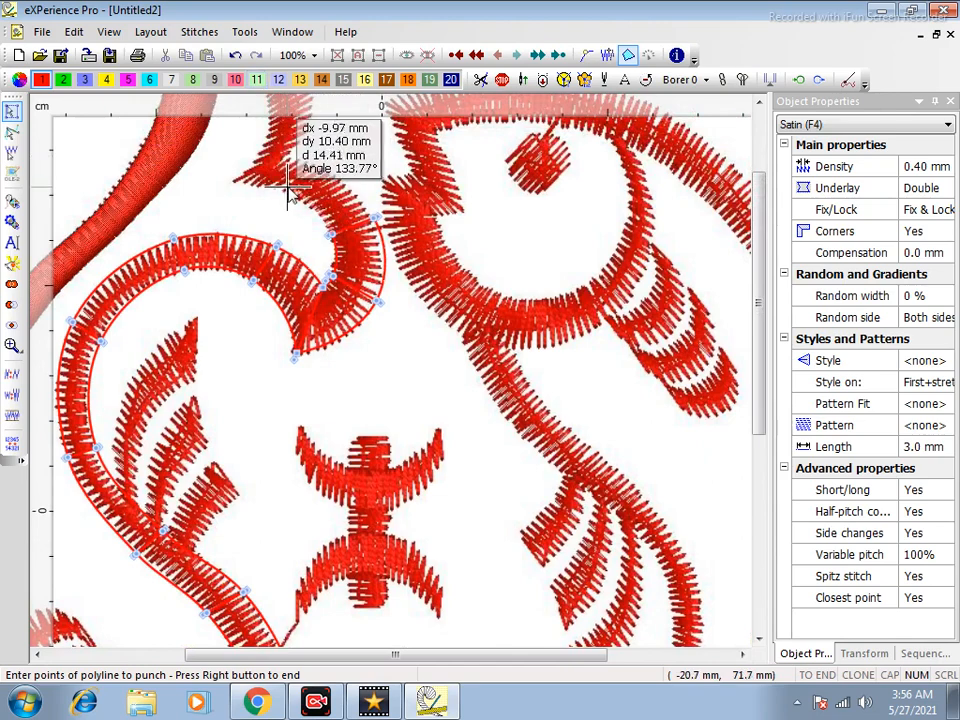
{"action": "left_click", "coordinate": [293, 205]}
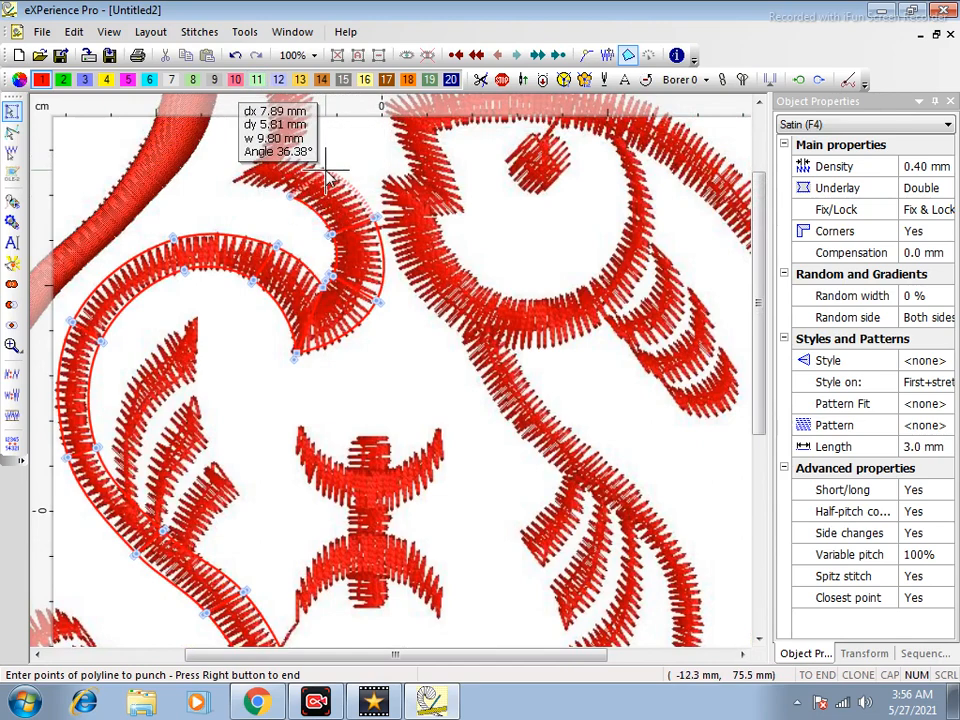
{"action": "left_click", "coordinate": [238, 180]}
{"action": "scroll", "coordinate": [278, 195], "scroll_direction": "up", "scroll_amount": 3}
Trace the upper tail lobe to the tip of the outer body column and finish the satin column, about 72 by 153 mm overall
{"action": "left_click", "coordinate": [263, 217]}
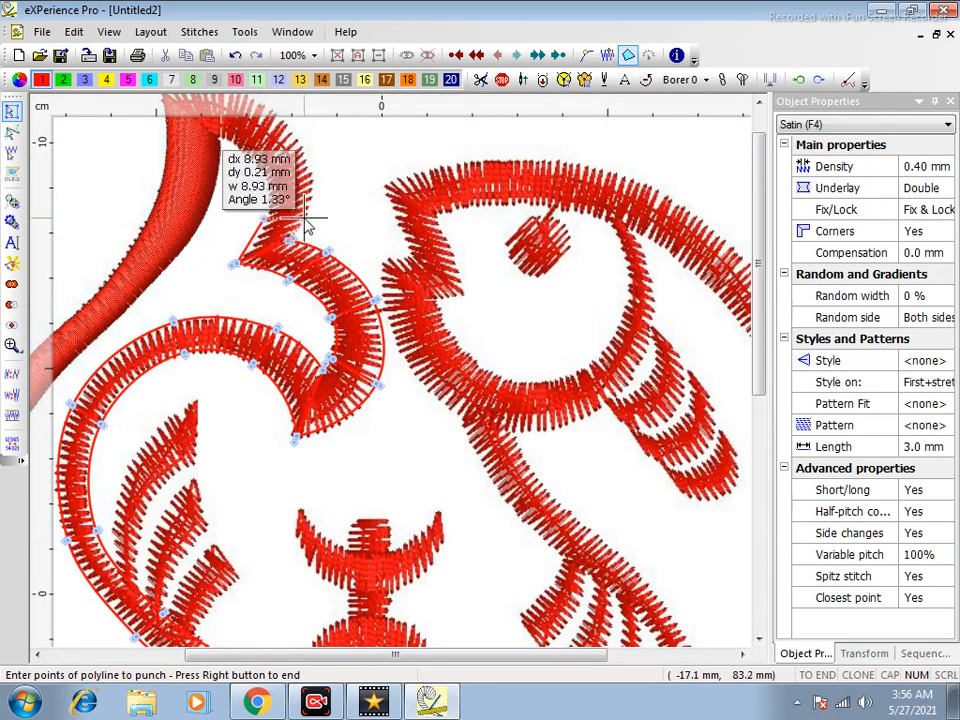
{"action": "left_click", "coordinate": [311, 212]}
{"action": "left_click", "coordinate": [262, 171]}
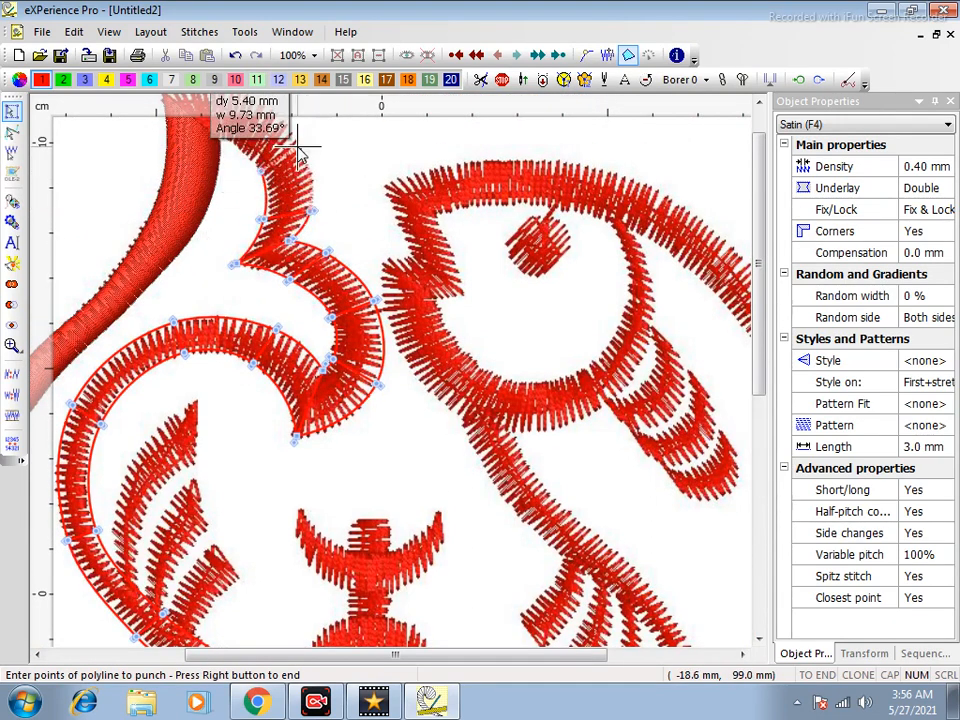
{"action": "left_click", "coordinate": [300, 146]}
{"action": "scroll", "coordinate": [202, 105], "scroll_direction": "up", "scroll_amount": 2}
{"action": "scroll", "coordinate": [197, 117], "scroll_direction": "up", "scroll_amount": 1}
{"action": "left_click", "coordinate": [209, 207]}
{"action": "left_click", "coordinate": [160, 157]}
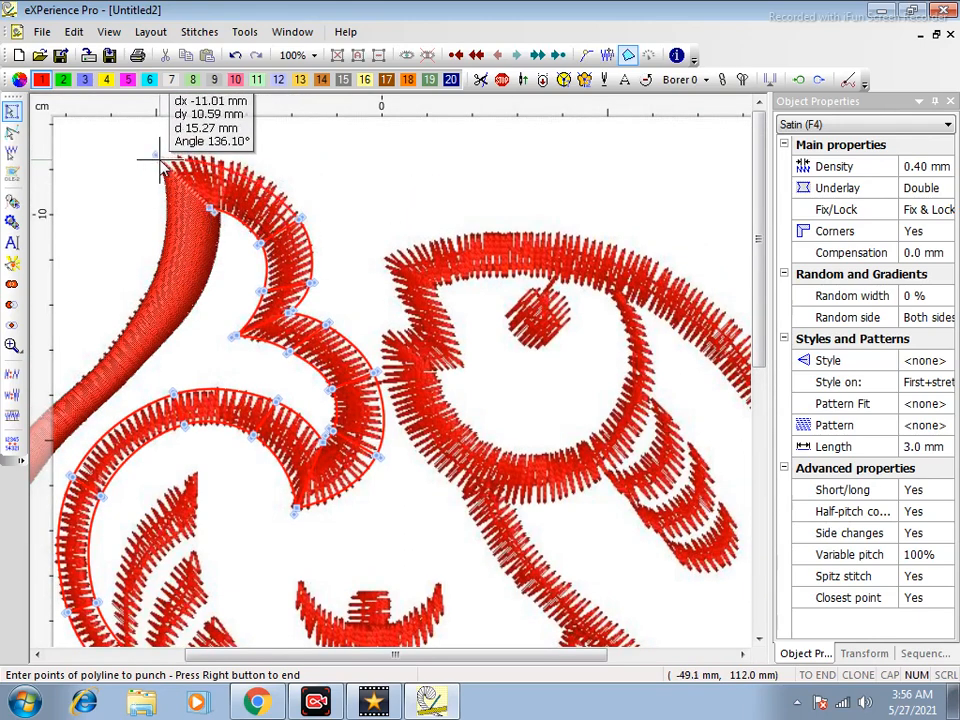
{"action": "right_click", "coordinate": [158, 157]}
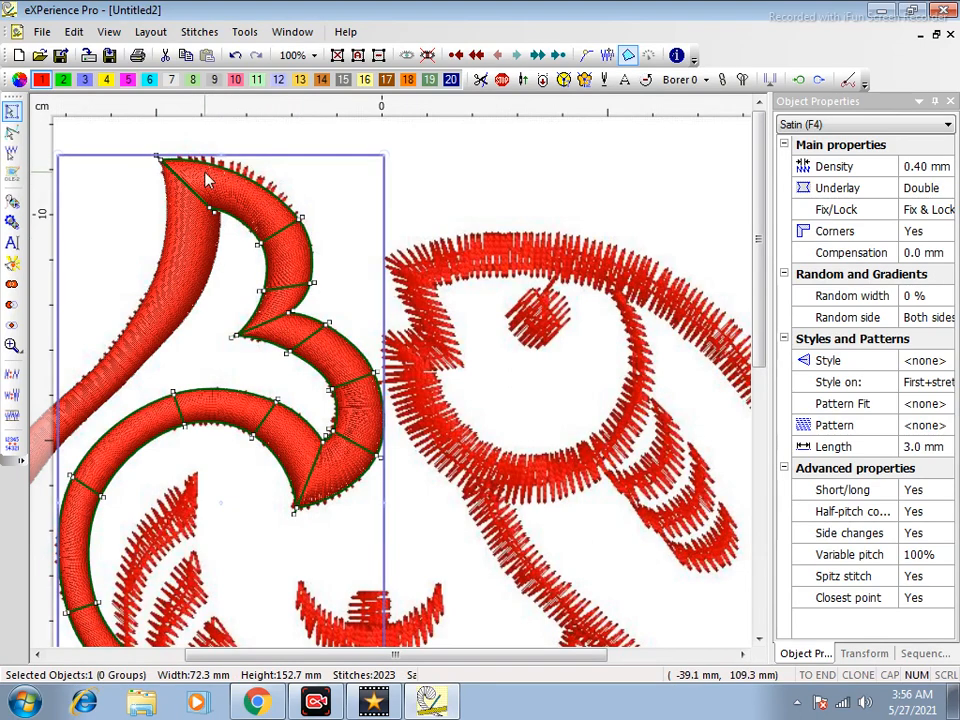
Bulge the outer edge of the column's end segment at the tail tip outward to match the backdrop stitches
{"action": "left_click", "coordinate": [13, 135]}
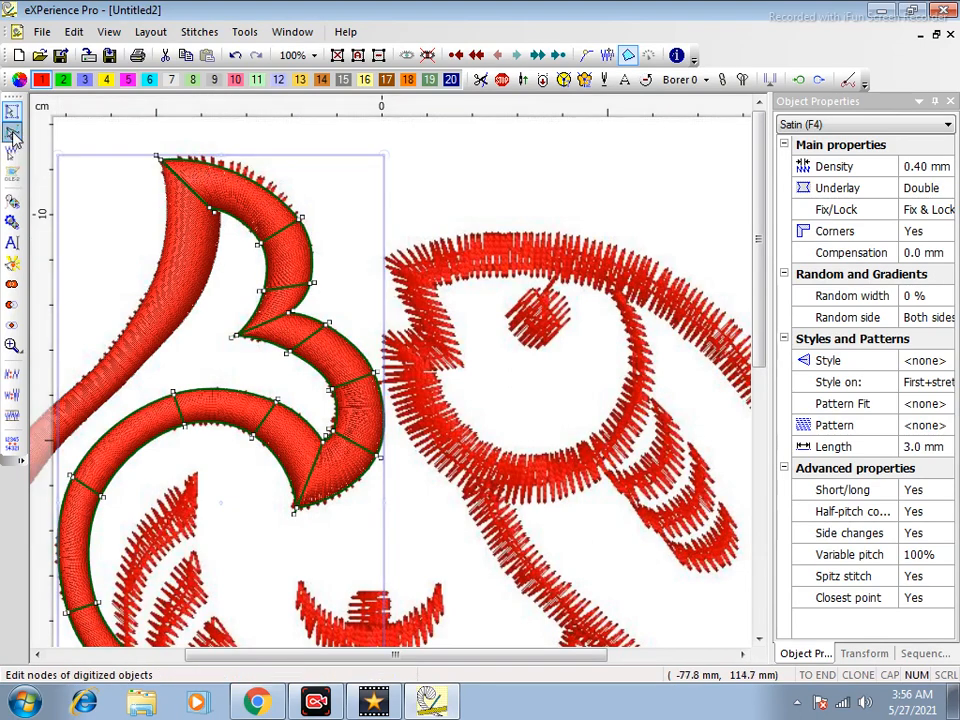
{"action": "left_click_drag", "start_coordinate": [338, 208], "coordinate": [165, 165]}
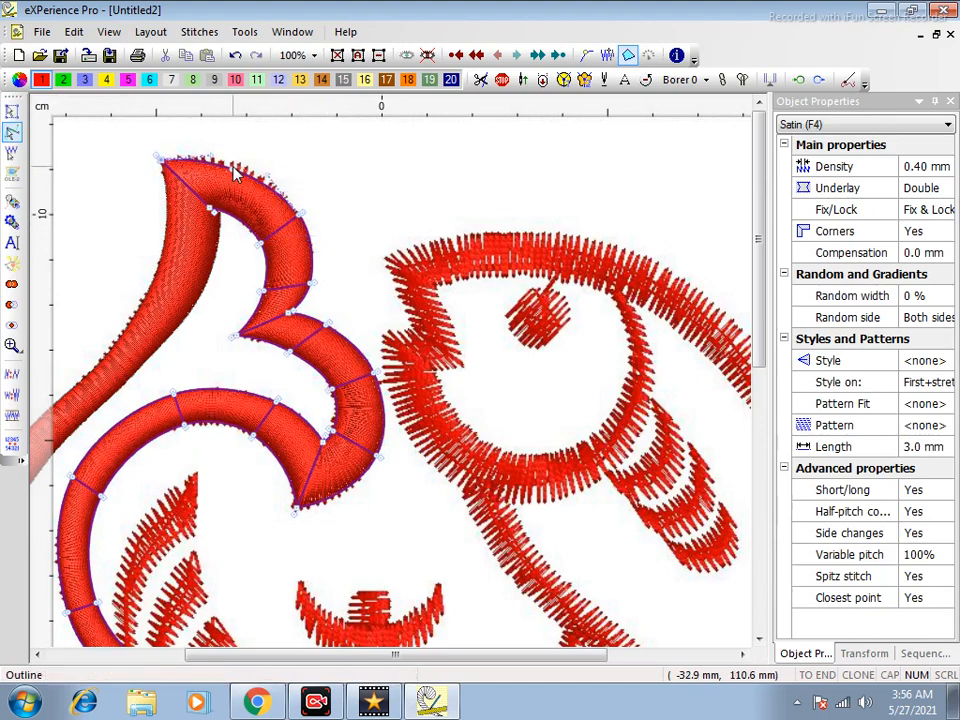
{"action": "left_click_drag", "start_coordinate": [233, 167], "coordinate": [239, 161]}
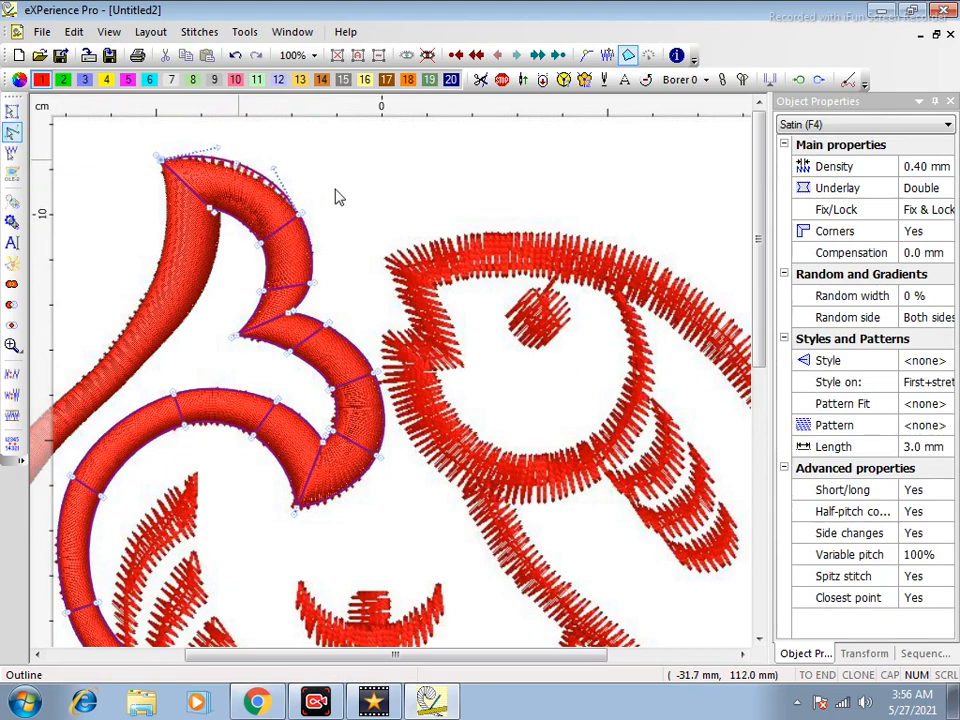
{"action": "left_click", "coordinate": [11, 111]}
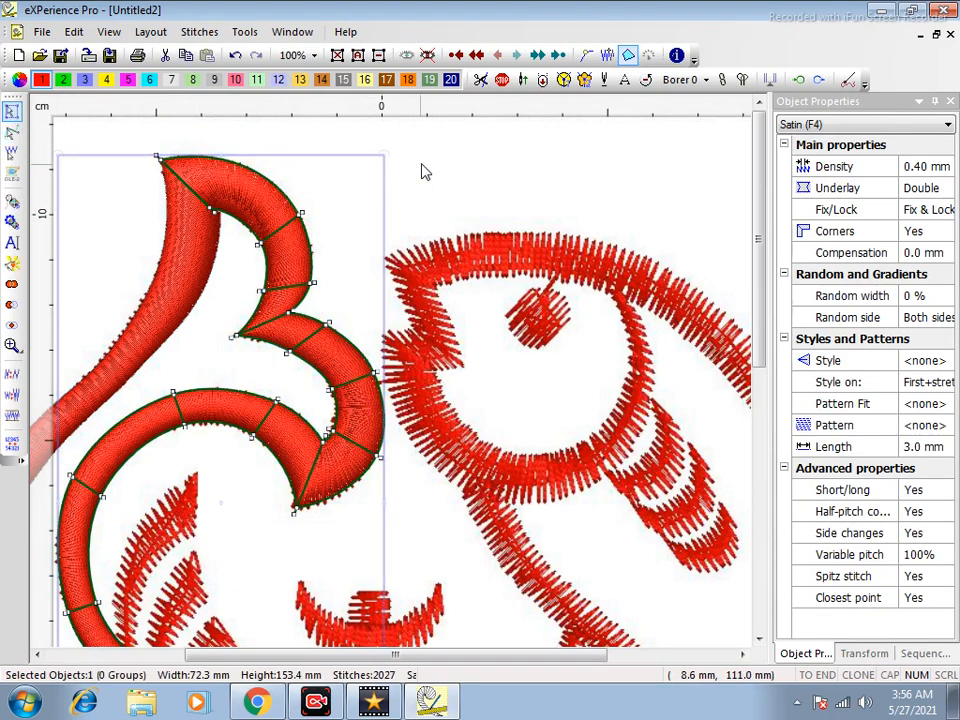
Select the satin column that follows the left fish's inner body line and tail
{"action": "left_click", "coordinate": [421, 172]}
{"action": "scroll", "coordinate": [438, 200], "scroll_direction": "down", "scroll_amount": 3}
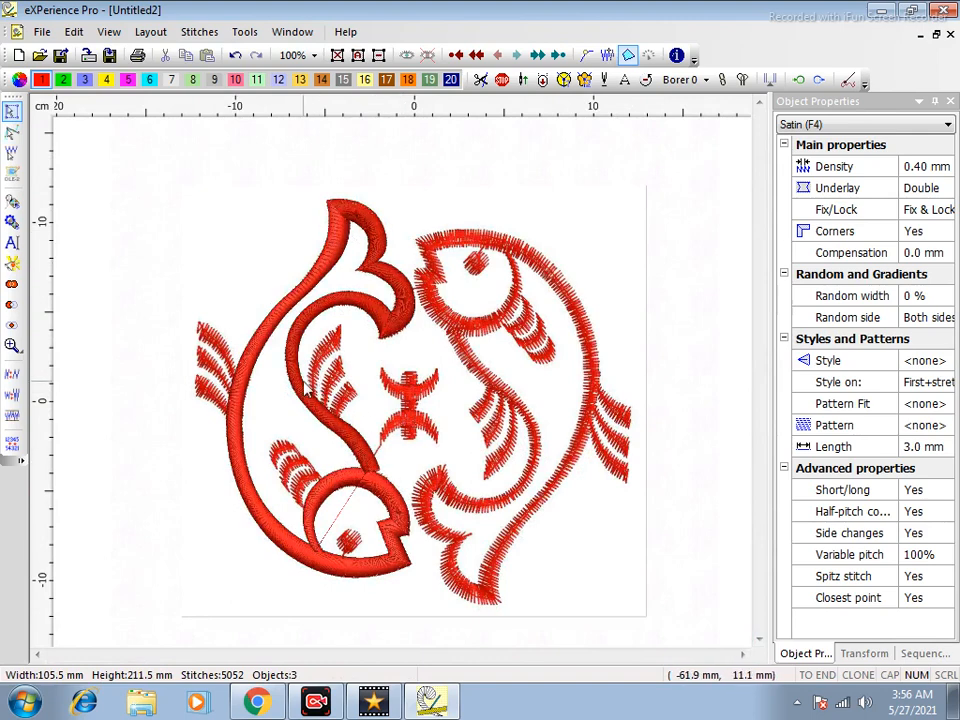
{"action": "left_click", "coordinate": [300, 393]}
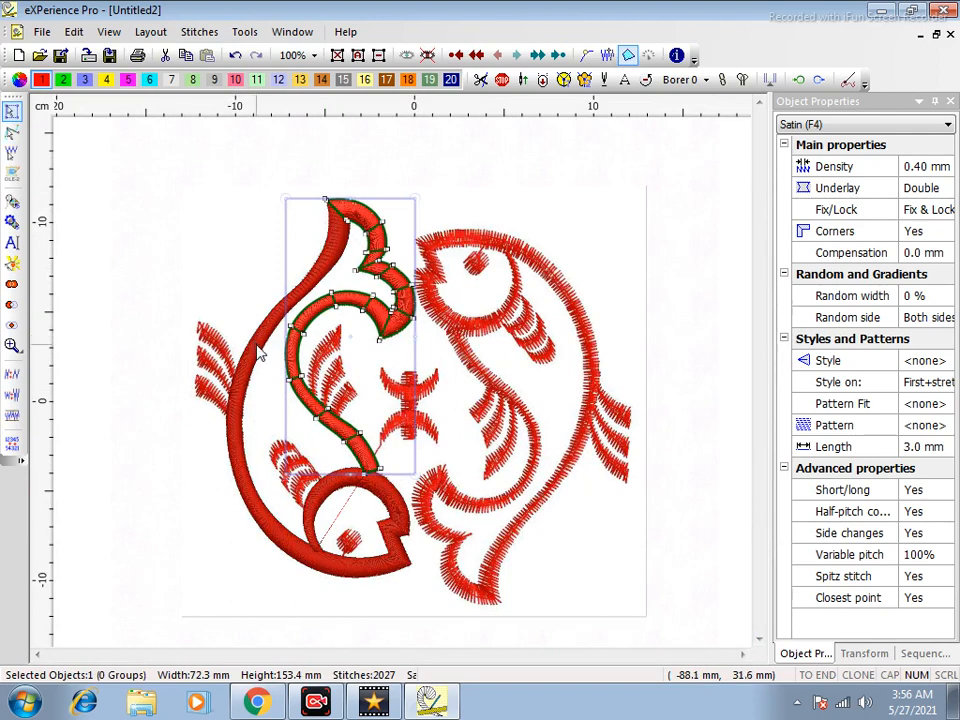
Set the stitch density of the left fish's outer and inner satin columns to 0.75 mm
{"action": "left_click", "coordinate": [258, 352], "text": "ctrl"}
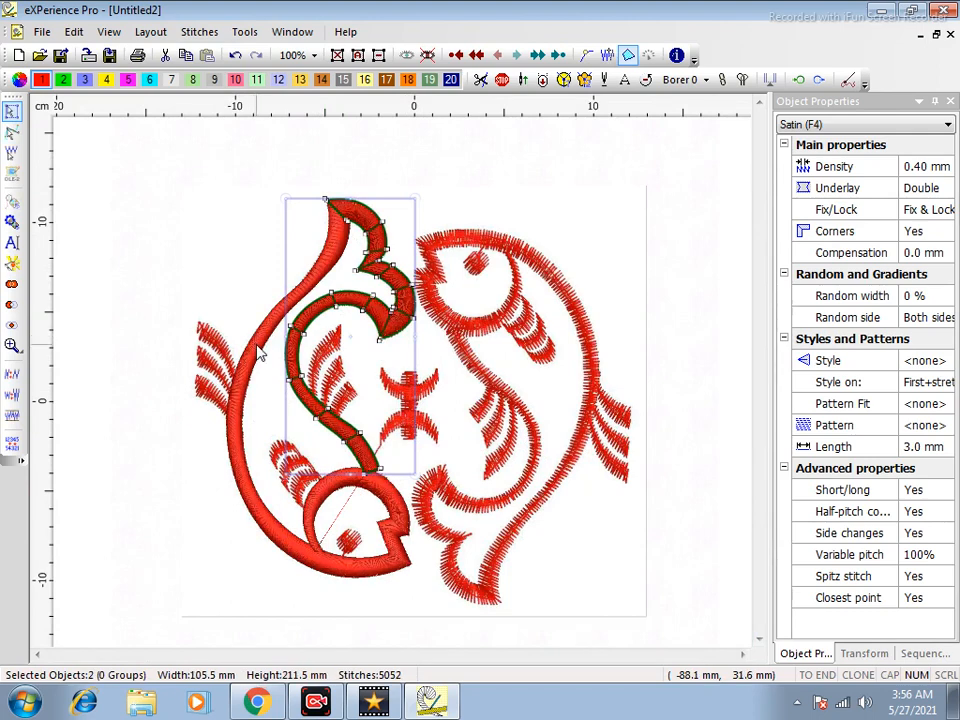
{"action": "left_click", "coordinate": [949, 167]}
{"action": "left_click", "coordinate": [947, 163]}
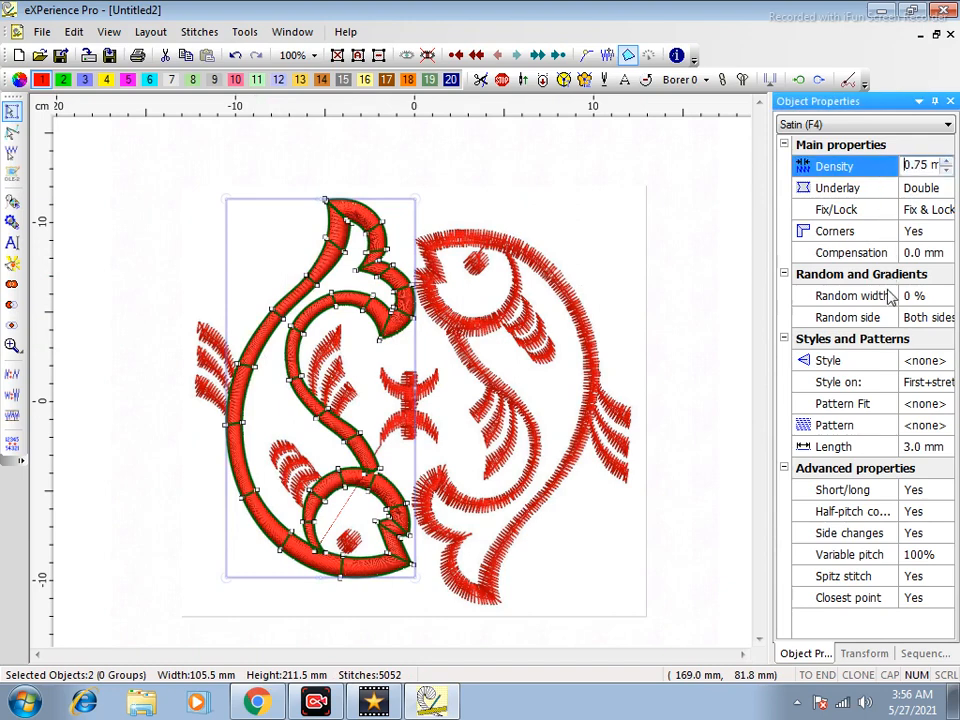
{"action": "left_click", "coordinate": [108, 32]}
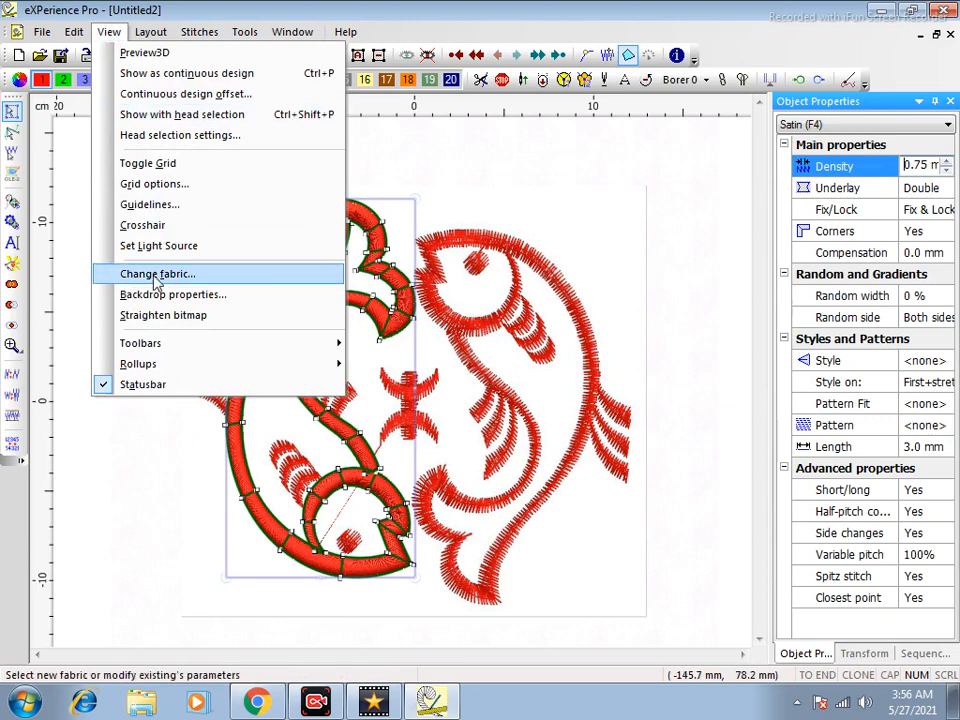
{"action": "mouse_move", "coordinate": [157, 366]}
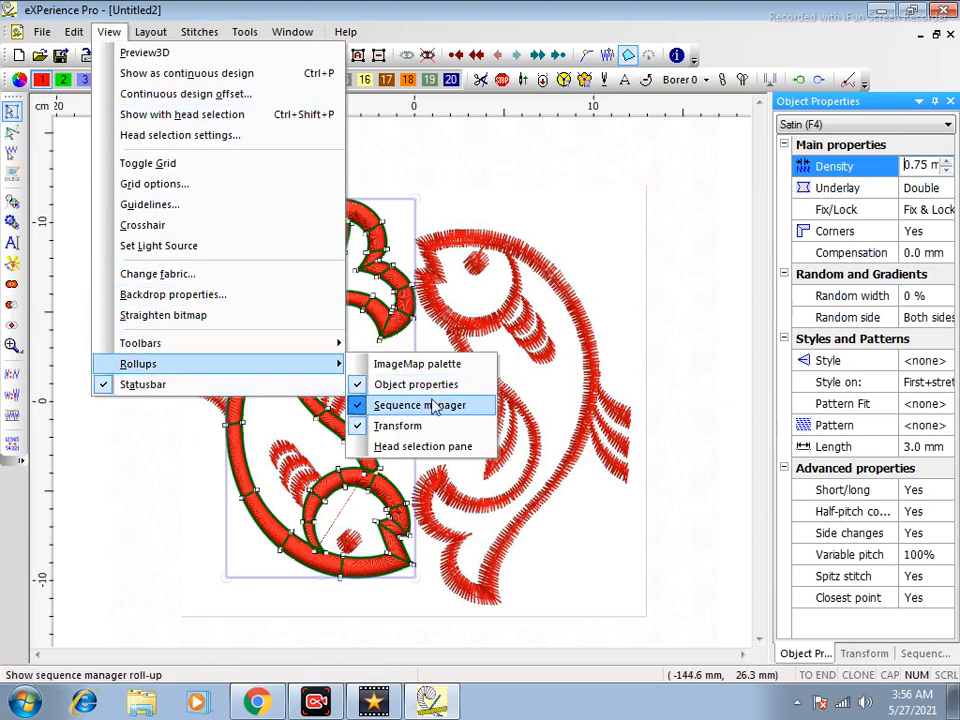
{"action": "left_click", "coordinate": [107, 31]}
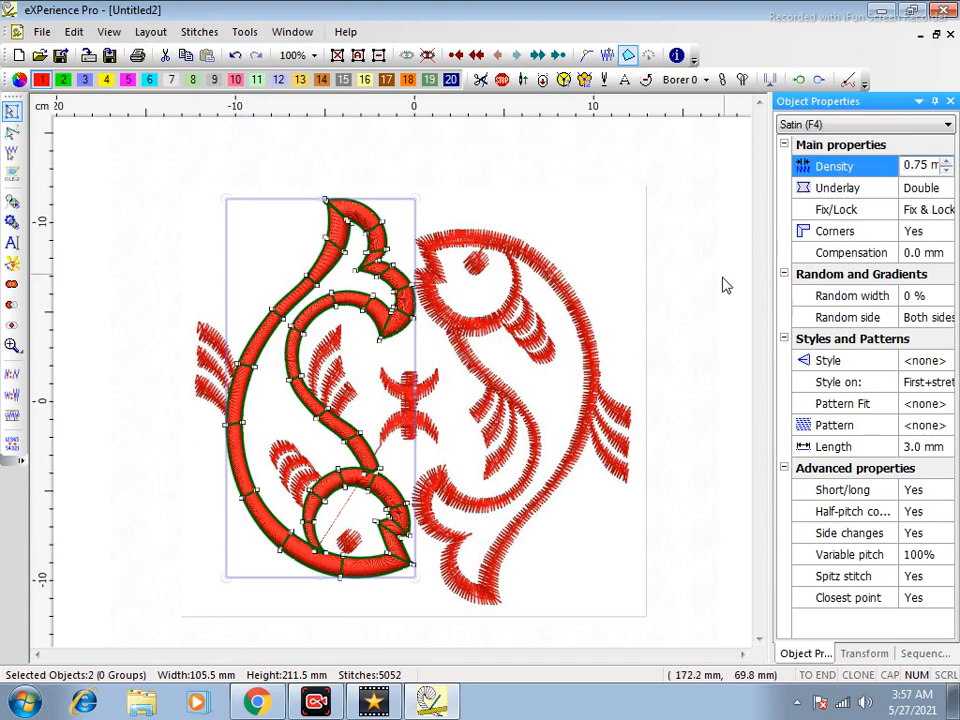
{"action": "left_click", "coordinate": [670, 298]}
Set the density of the left fish's outer and inner satin columns to 1.30 mm
{"action": "key", "text": "z"}
{"action": "left_click_drag", "start_coordinate": [271, 266], "coordinate": [341, 318]}
{"action": "left_click", "coordinate": [286, 336]}
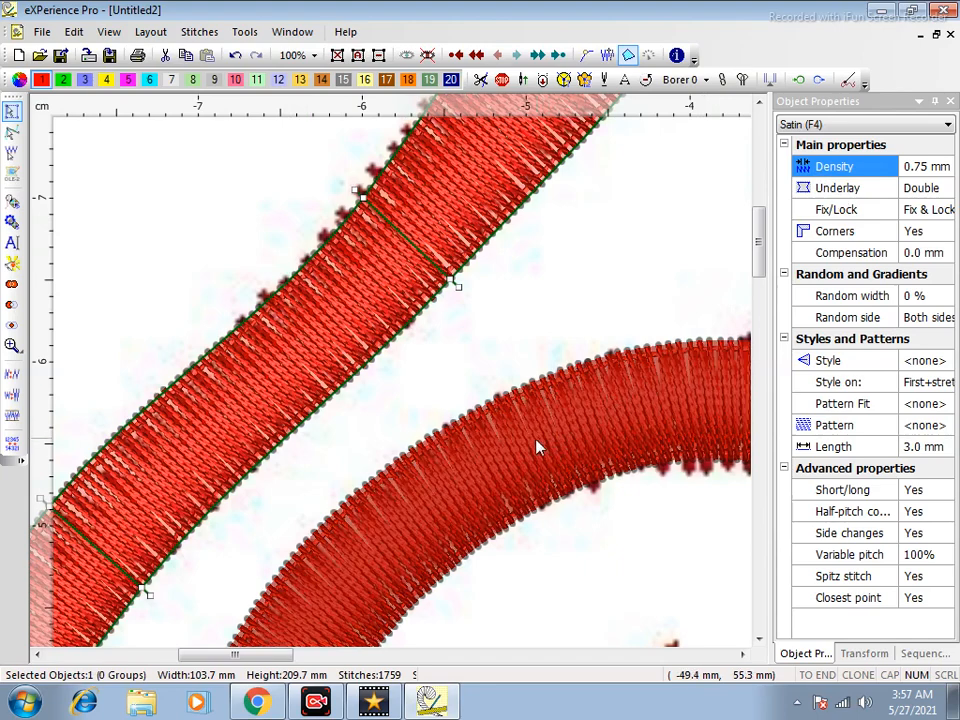
{"action": "left_click", "coordinate": [531, 451], "text": "shift"}
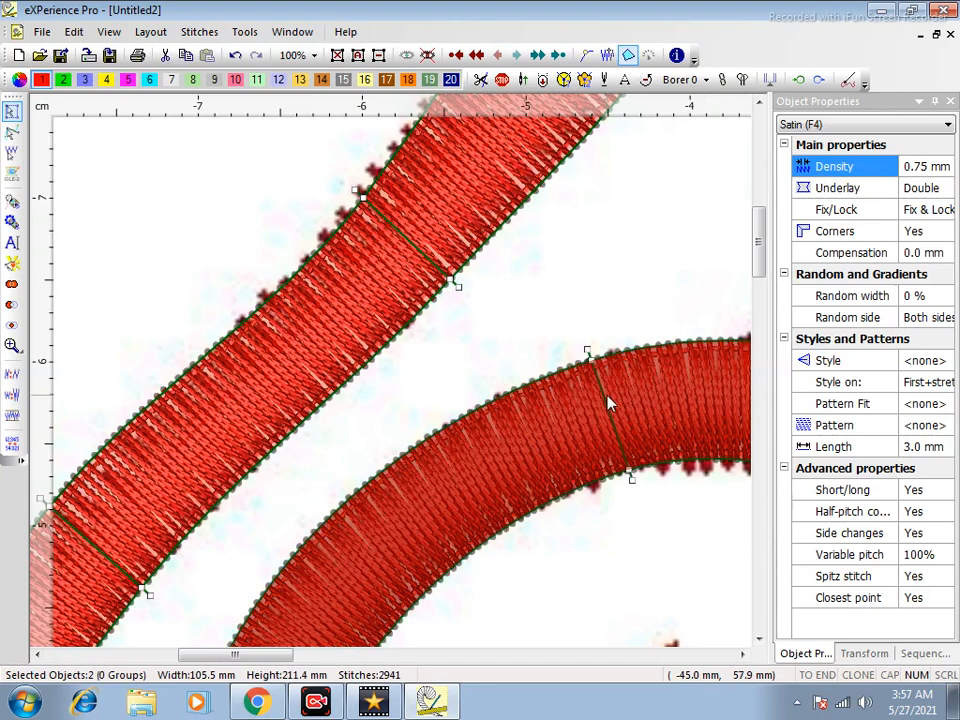
{"action": "left_click", "coordinate": [948, 171]}
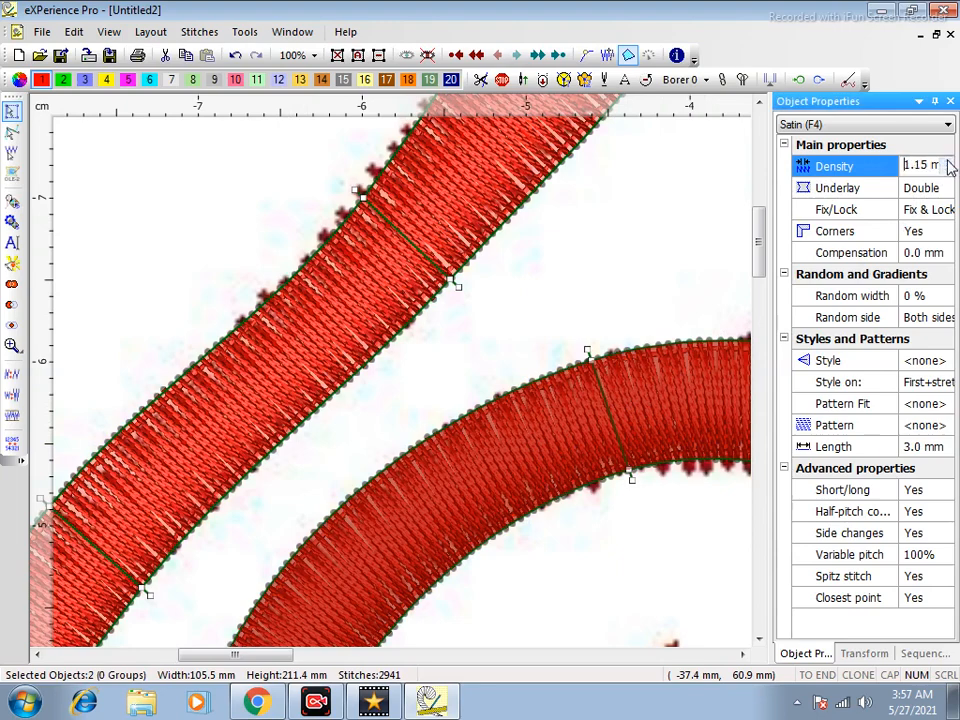
{"action": "left_click", "coordinate": [576, 279]}
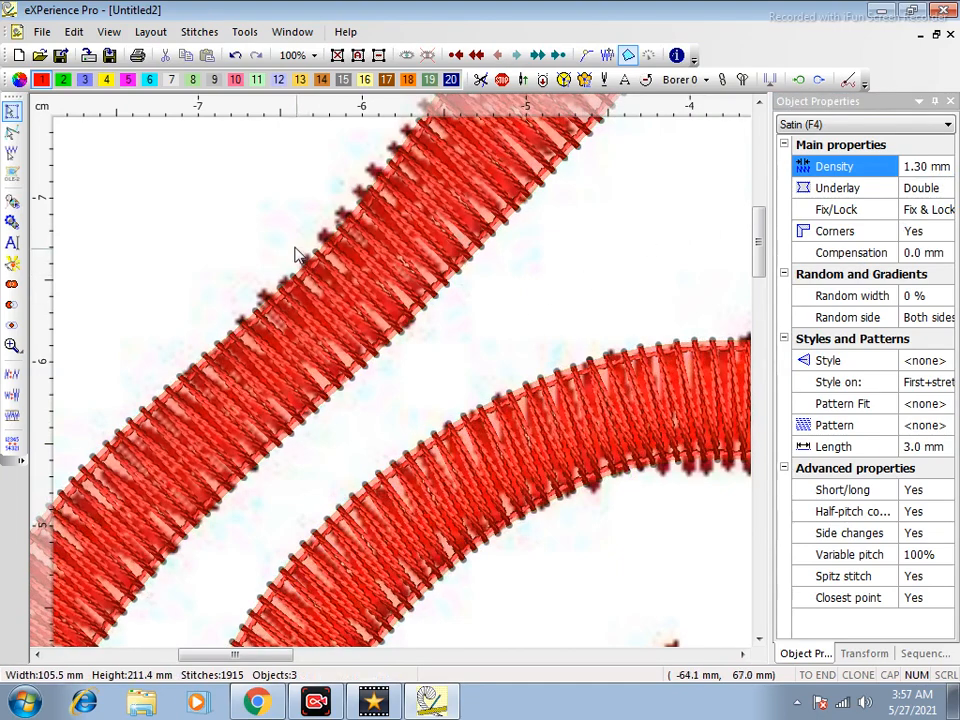
Change the underlay of the left fish's outer and inner satin columns to Tacking
{"action": "left_click", "coordinate": [364, 338]}
{"action": "left_click", "coordinate": [461, 463], "text": "ctrl"}
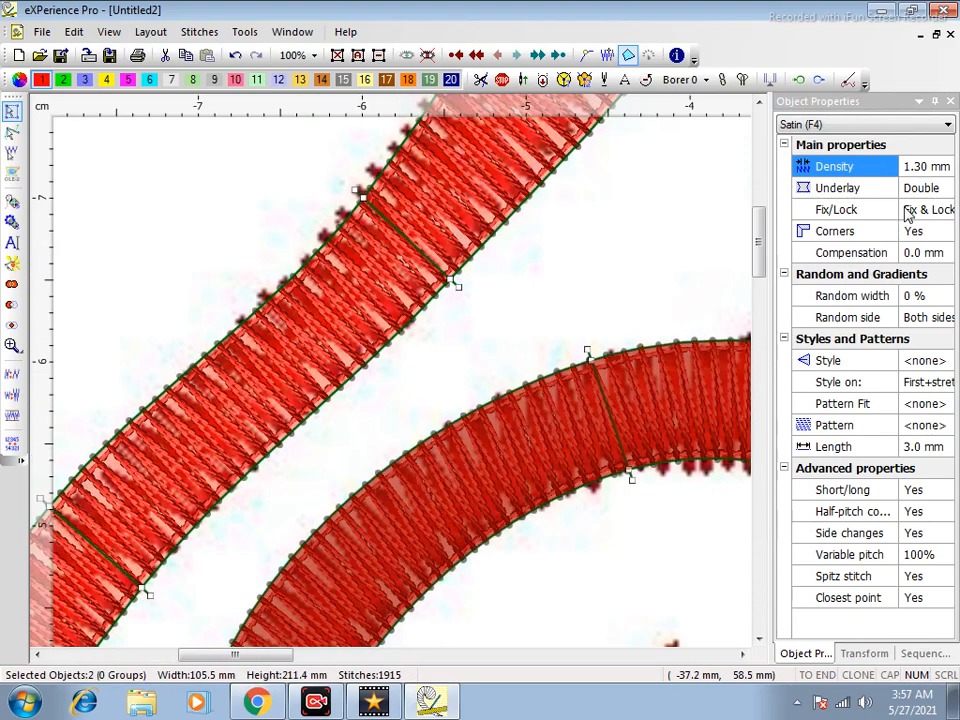
{"action": "left_click", "coordinate": [921, 190]}
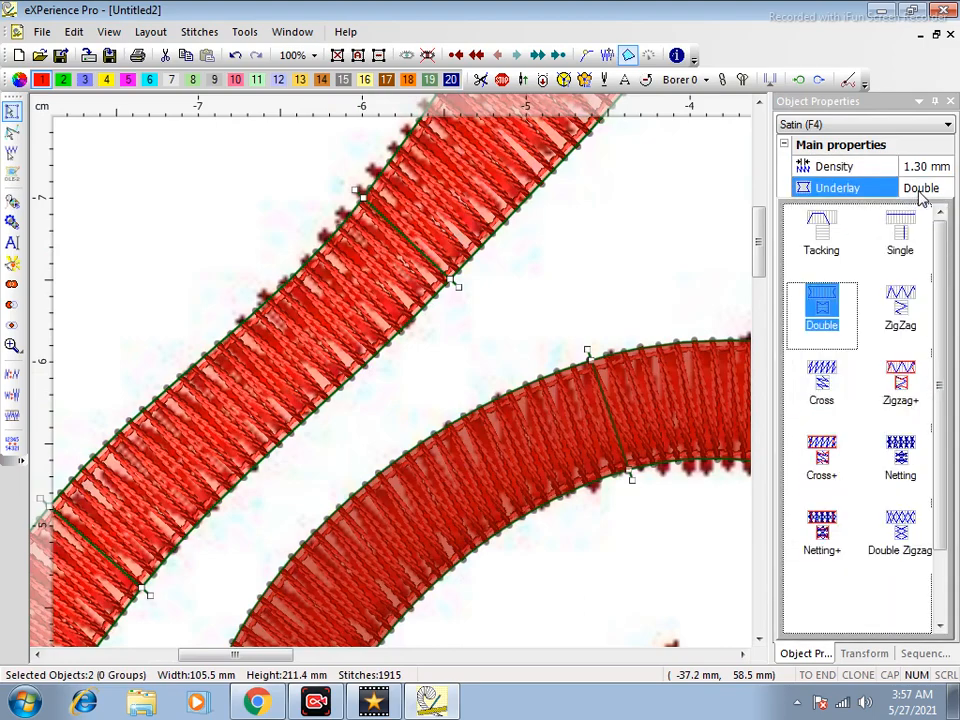
{"action": "left_click", "coordinate": [829, 240]}
{"action": "left_click", "coordinate": [563, 300]}
Examine the left fish's two satin columns up close and across the whole design against the backdrop stitches
{"action": "scroll", "coordinate": [563, 302], "scroll_direction": "down", "scroll_amount": 6}
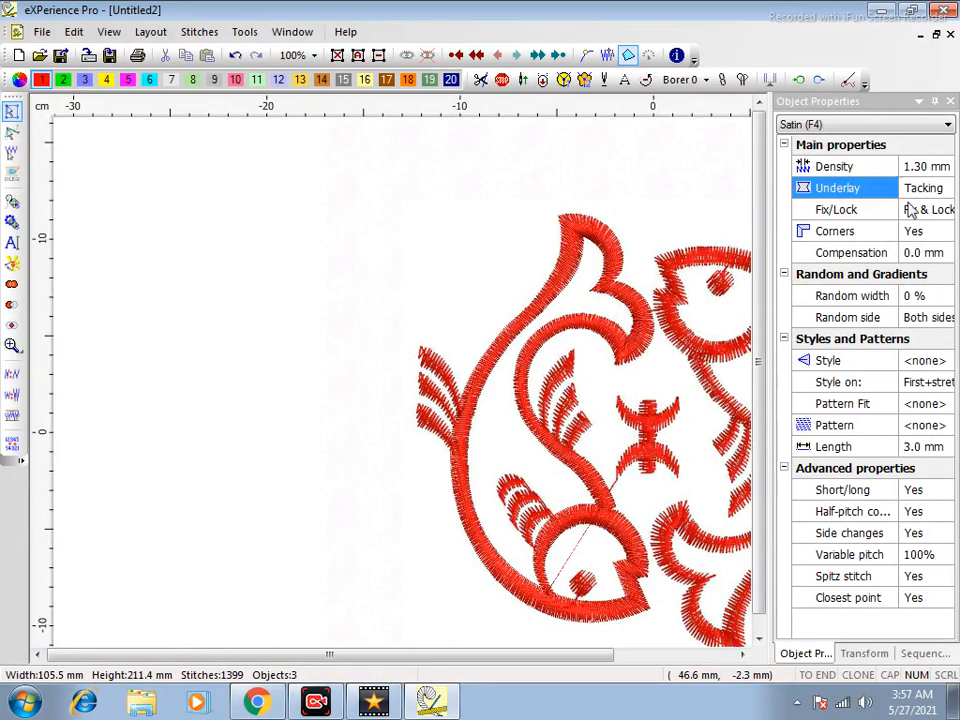
{"action": "key", "text": "z"}
{"action": "left_click_drag", "start_coordinate": [357, 327], "coordinate": [519, 478]}
{"action": "left_click", "coordinate": [438, 372]}
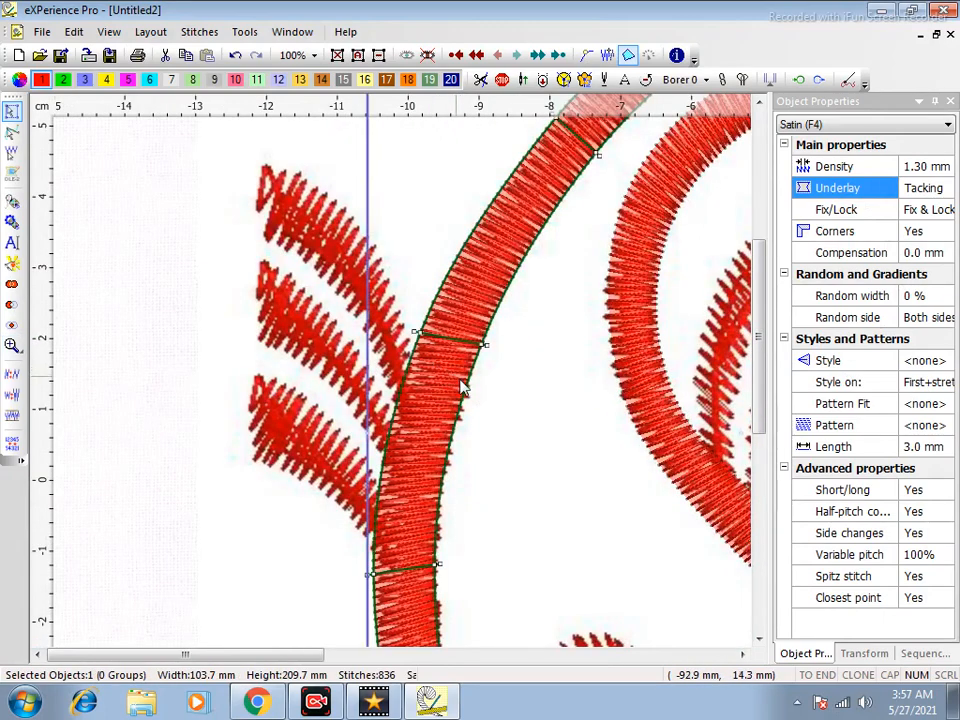
{"action": "scroll", "coordinate": [462, 384], "scroll_direction": "down", "scroll_amount": 3}
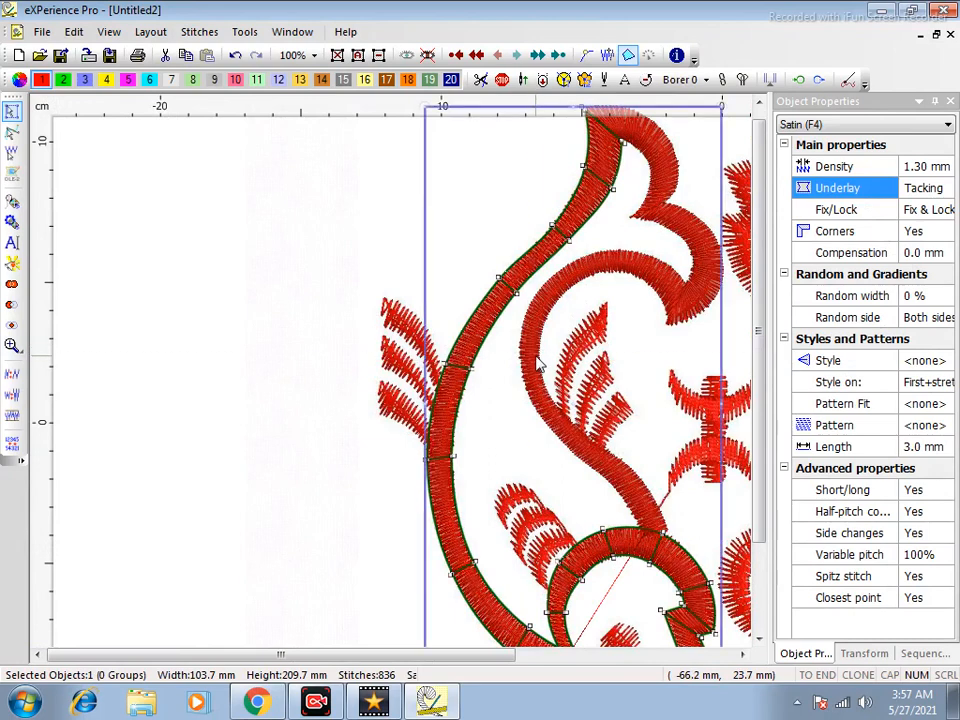
{"action": "left_click", "coordinate": [536, 355], "text": "ctrl"}
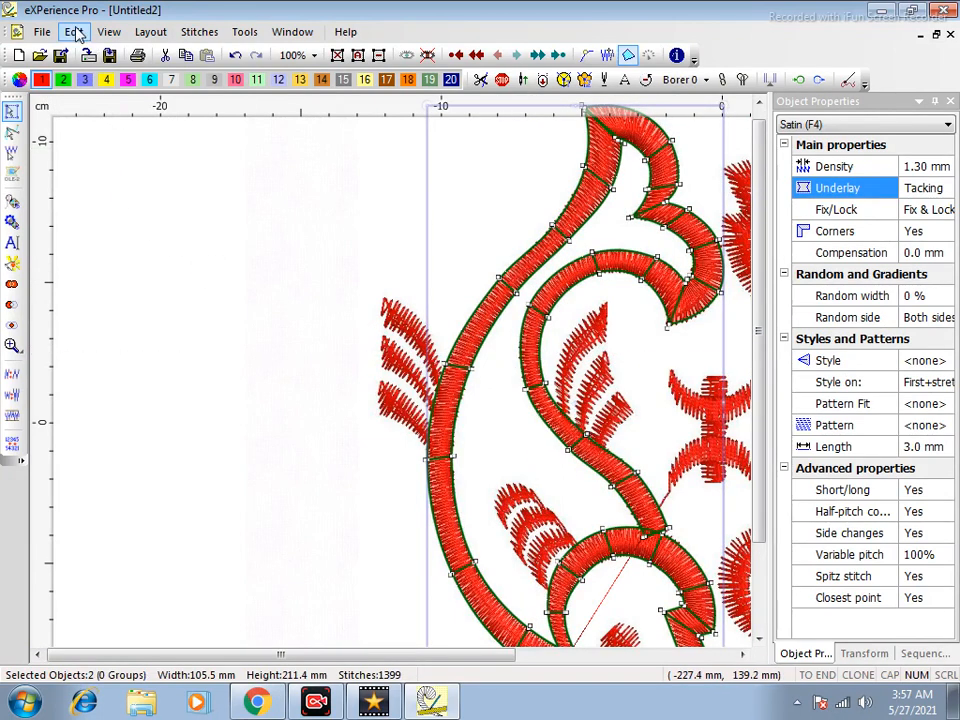
{"action": "left_click", "coordinate": [76, 32]}
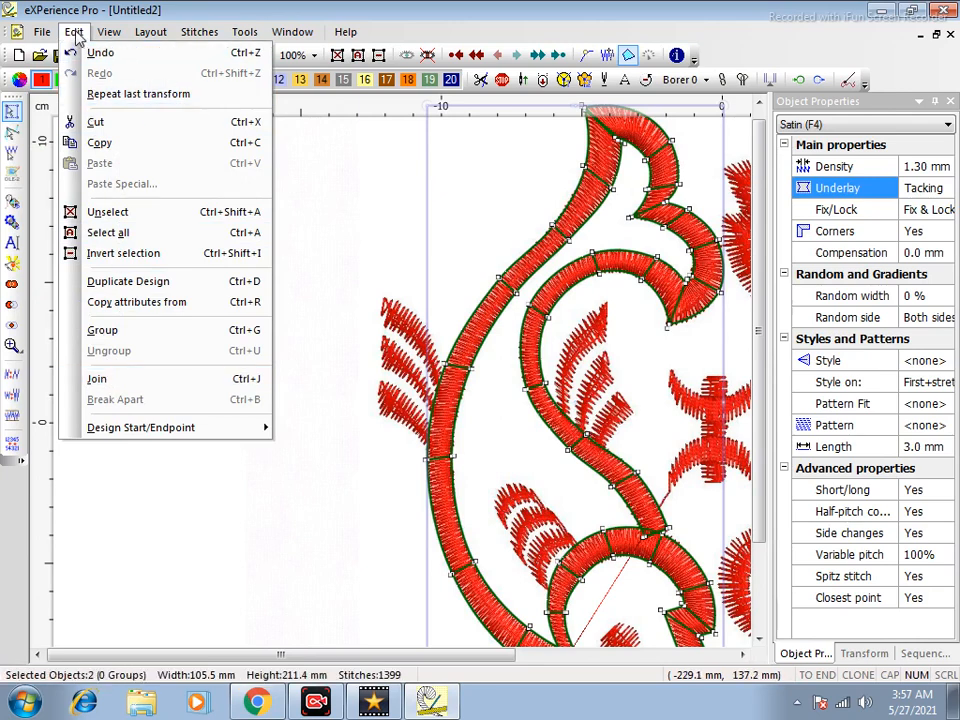
{"action": "left_click", "coordinate": [437, 310]}
{"action": "left_click", "coordinate": [437, 310]}
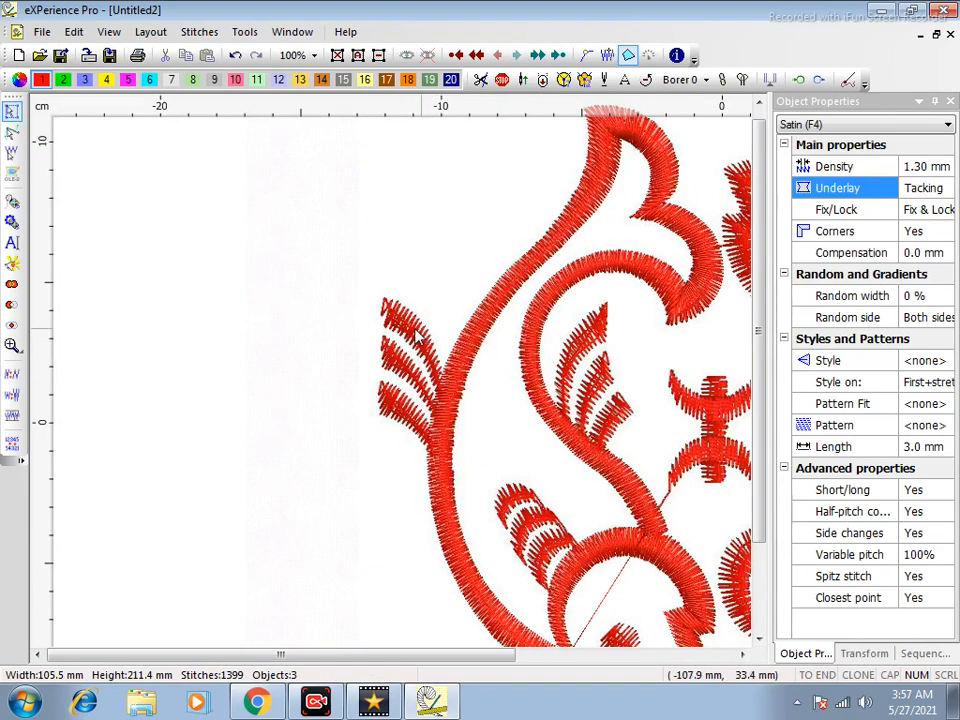
{"action": "key", "text": "z"}
{"action": "left_click_drag", "start_coordinate": [286, 258], "coordinate": [736, 557]}
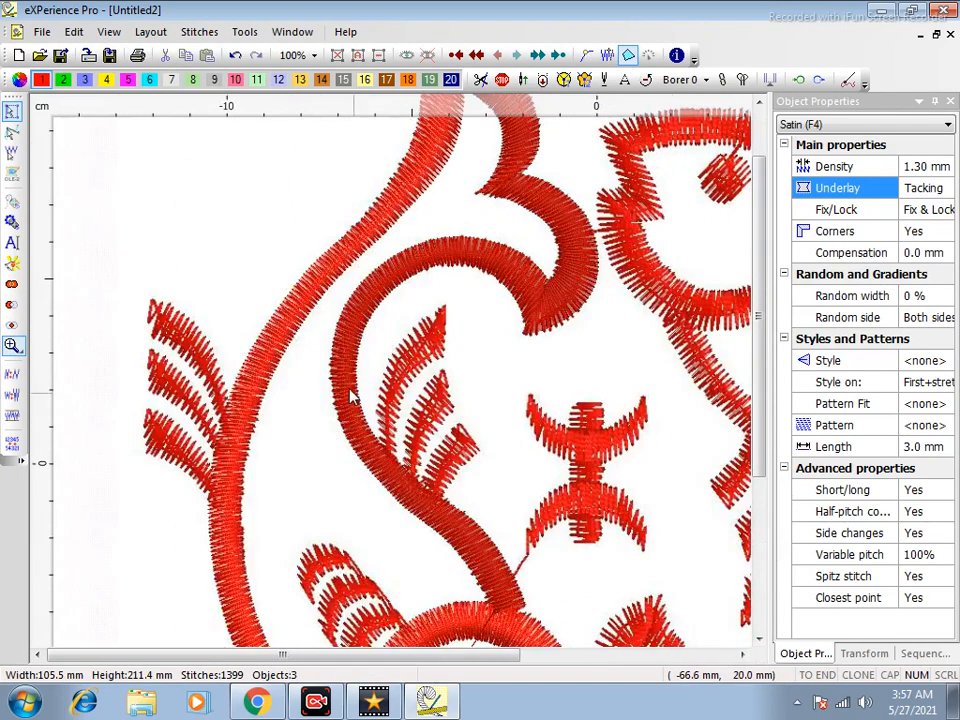
{"action": "scroll", "coordinate": [371, 362], "scroll_direction": "down", "scroll_amount": 3}
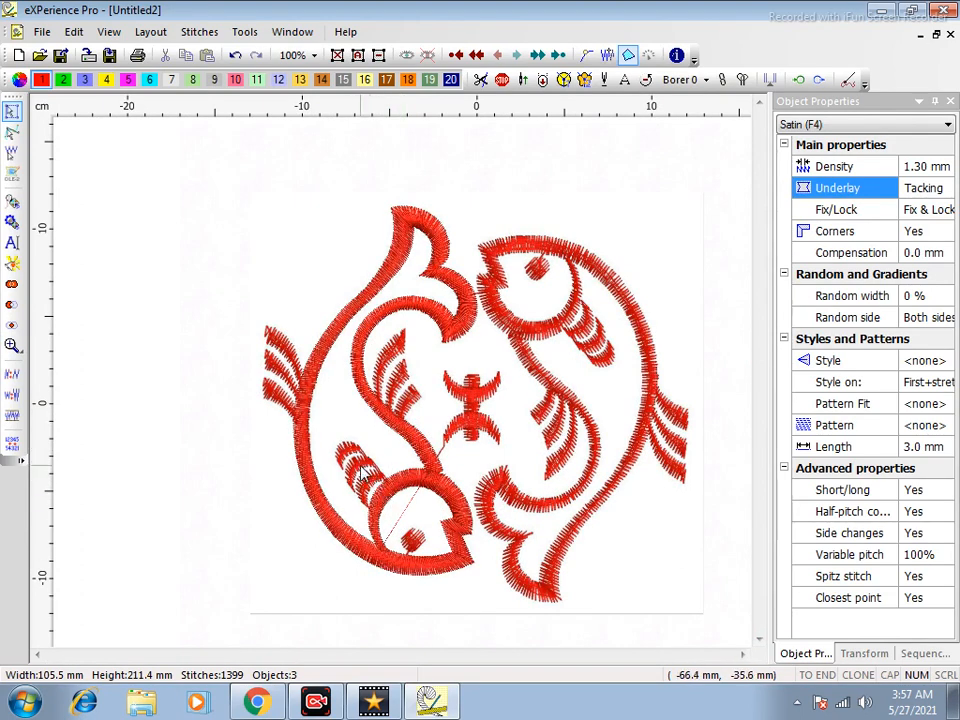
Trace the lowest stripe of the left fish's outer fin as a satin column, about 21 by 25 mm, ending on the body column
{"action": "key", "text": "z"}
{"action": "left_click_drag", "start_coordinate": [214, 305], "coordinate": [386, 449]}
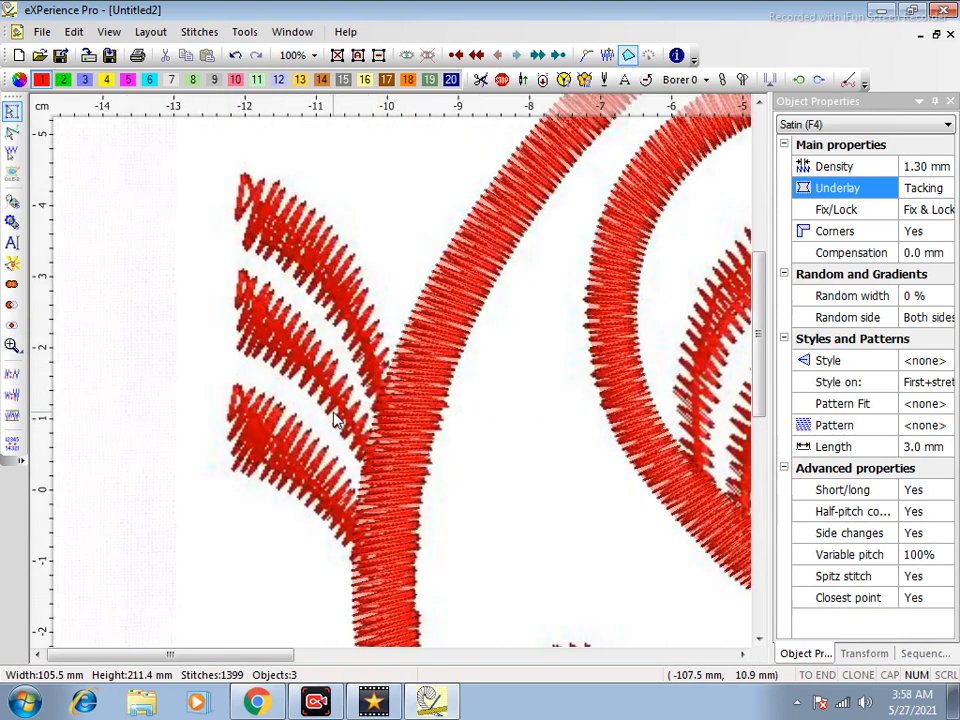
{"action": "key", "text": "p"}
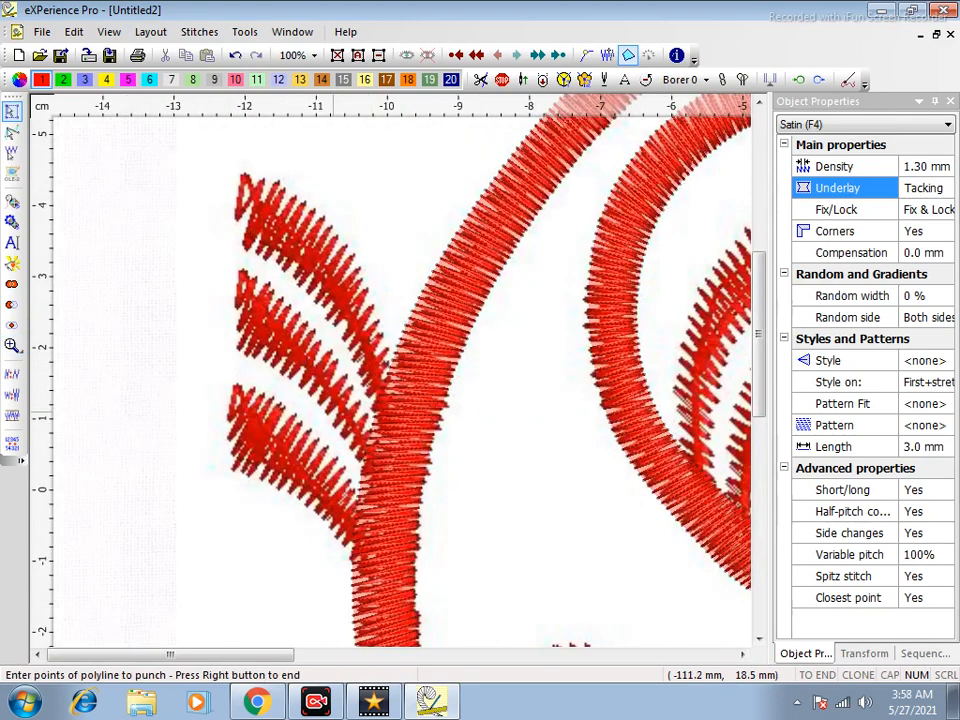
{"action": "left_click", "coordinate": [226, 416]}
{"action": "left_click", "coordinate": [235, 386]}
{"action": "left_click", "coordinate": [235, 470]}
{"action": "left_click", "coordinate": [283, 399]}
{"action": "left_click", "coordinate": [318, 512]}
{"action": "left_click", "coordinate": [347, 468]}
{"action": "left_click", "coordinate": [363, 567]}
{"action": "left_click", "coordinate": [378, 542]}
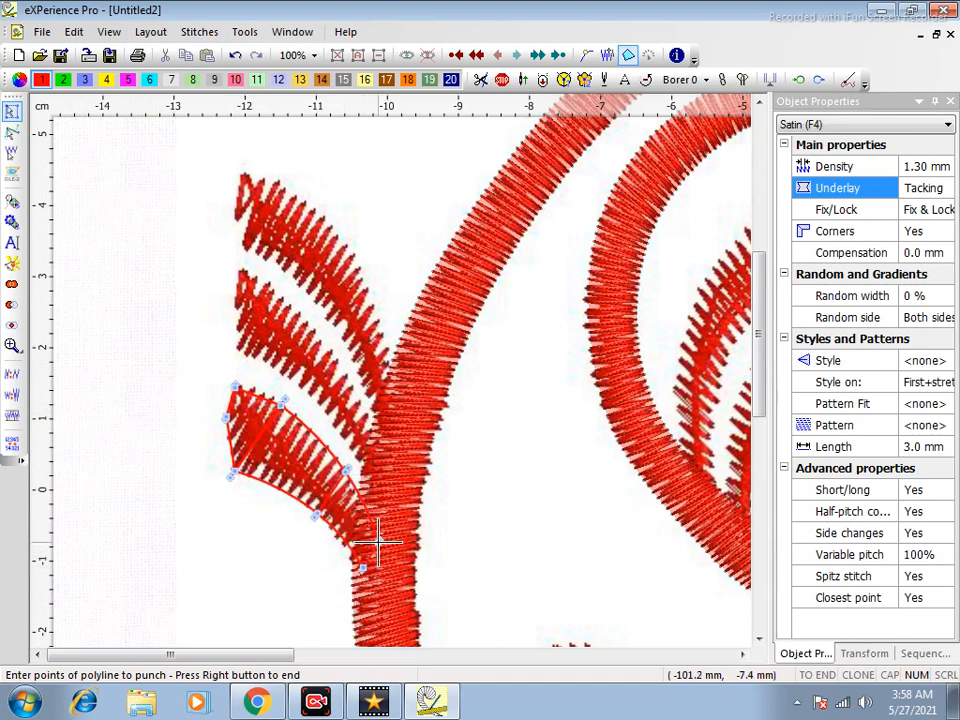
{"action": "right_click", "coordinate": [378, 542]}
{"action": "right_click", "coordinate": [378, 542]}
{"action": "right_click", "coordinate": [378, 542]}
{"action": "right_click", "coordinate": [378, 542]}
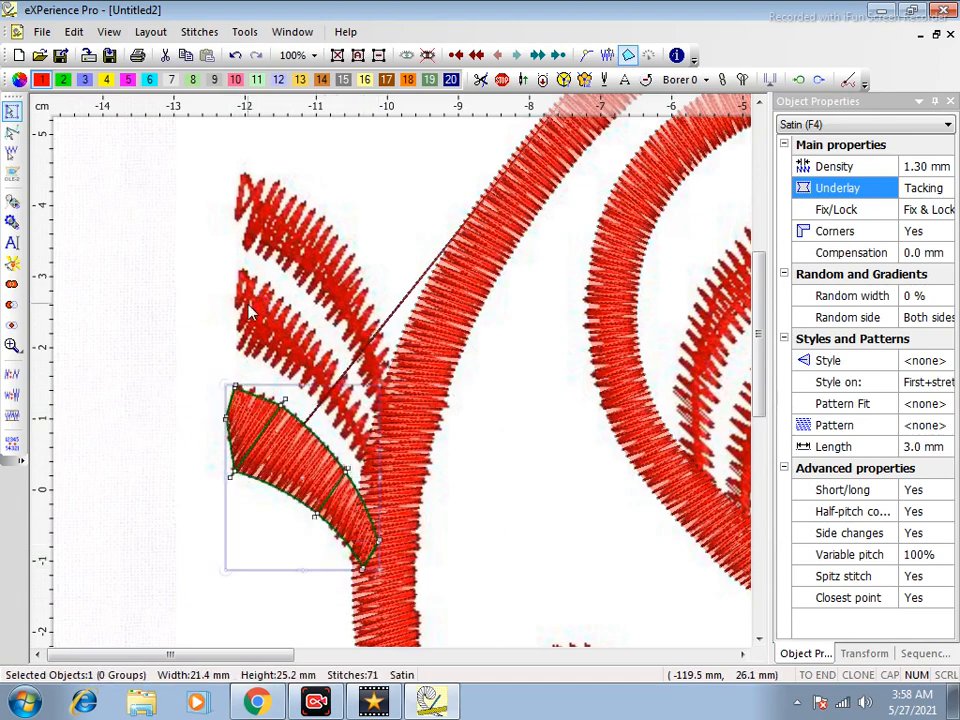
Trace the middle stripe of the left fish's outer fin as a satin column ending on the body column
{"action": "right_click", "coordinate": [251, 316]}
{"action": "left_click", "coordinate": [237, 305]}
{"action": "left_click", "coordinate": [242, 273]}
{"action": "left_click", "coordinate": [238, 352]}
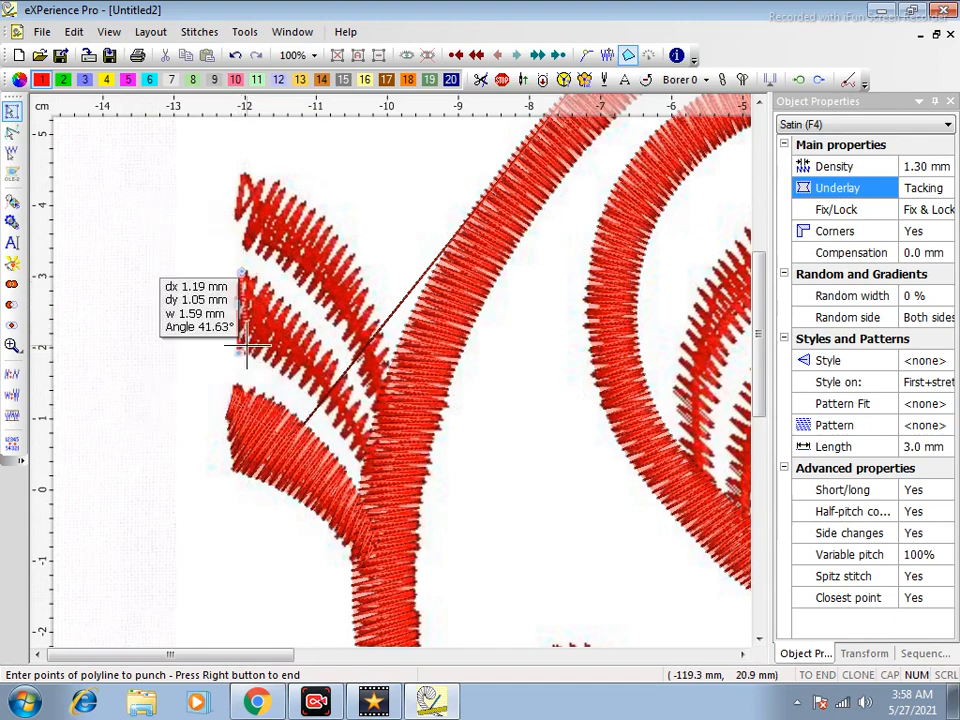
{"action": "left_click", "coordinate": [285, 291]}
{"action": "left_click", "coordinate": [310, 390]}
{"action": "left_click", "coordinate": [345, 369]}
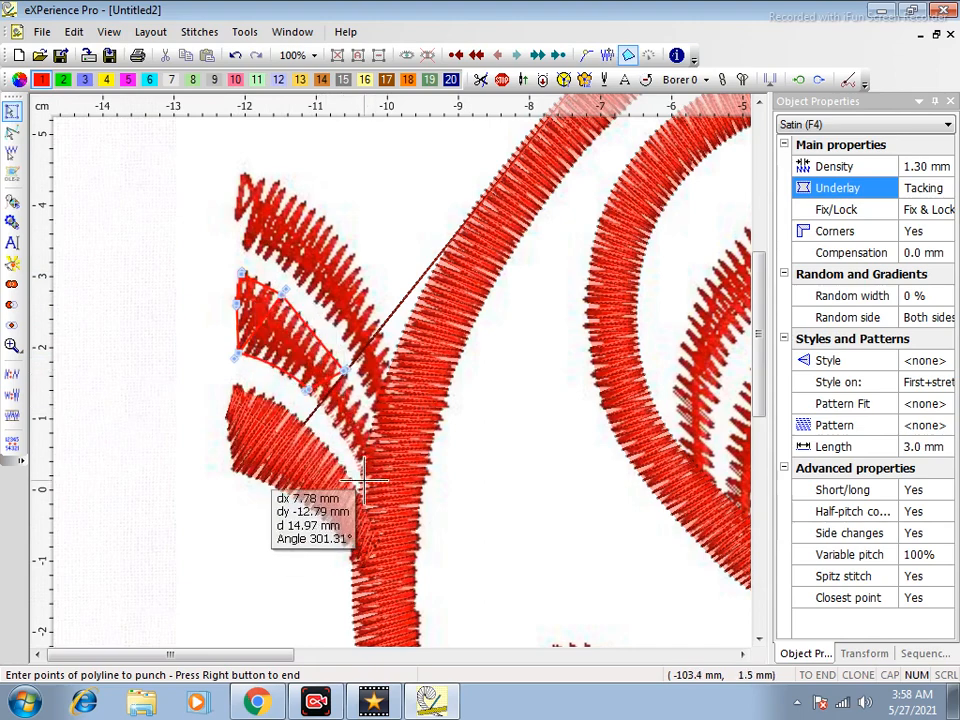
{"action": "left_click", "coordinate": [365, 484]}
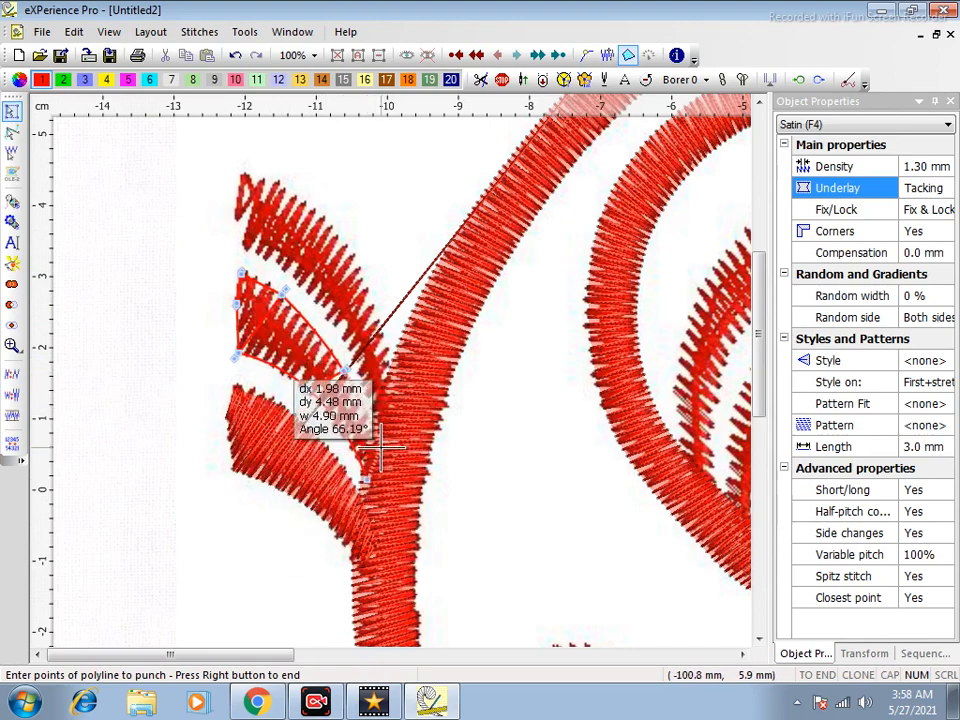
{"action": "right_click", "coordinate": [381, 452]}
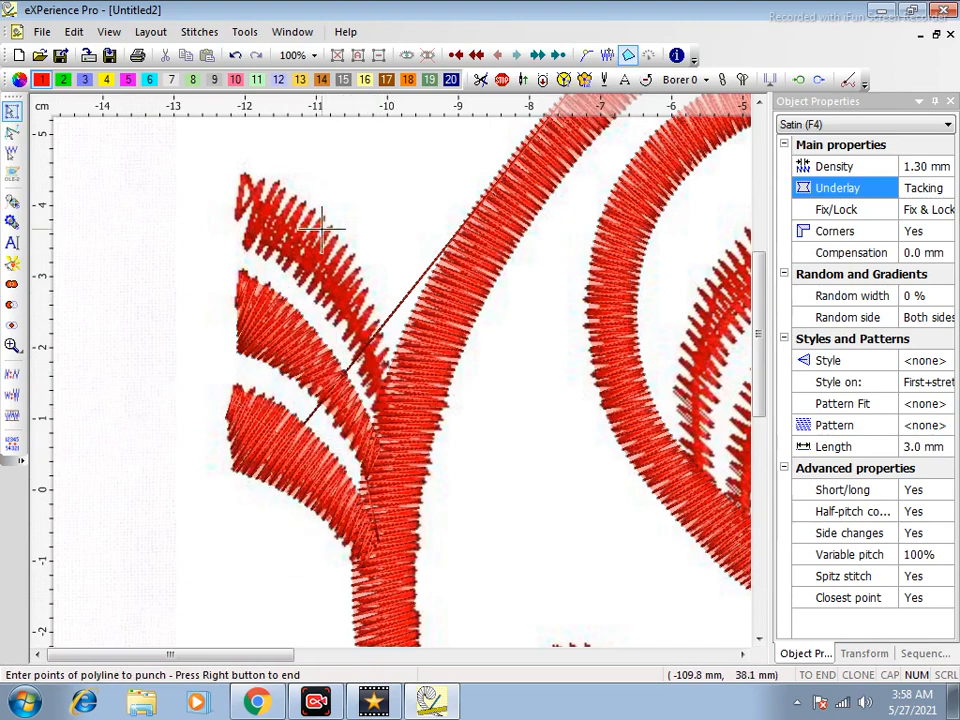
Trace the uppermost stripe of the left fish's outer fin as a satin column from its tip to the body column, and clear the selection
{"action": "left_click", "coordinate": [236, 212]}
{"action": "left_click", "coordinate": [248, 177]}
{"action": "left_click", "coordinate": [246, 240]}
{"action": "left_click", "coordinate": [281, 173]}
{"action": "left_click", "coordinate": [310, 285]}
{"action": "left_click", "coordinate": [354, 245]}
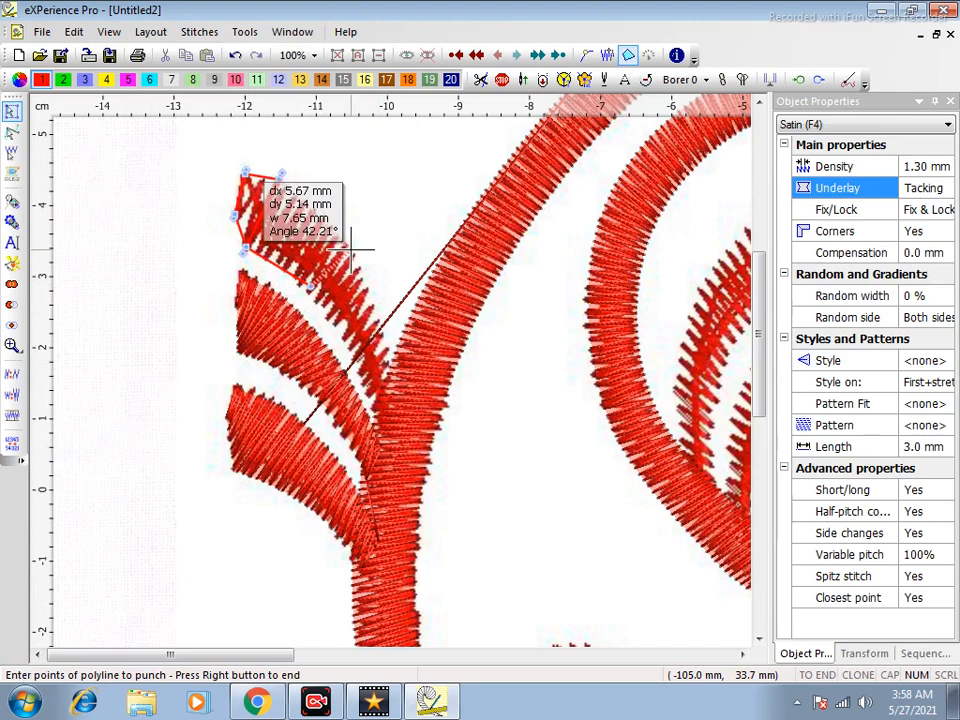
{"action": "left_click", "coordinate": [378, 429]}
{"action": "left_click", "coordinate": [397, 391]}
{"action": "right_click", "coordinate": [397, 391]}
{"action": "right_click", "coordinate": [397, 391]}
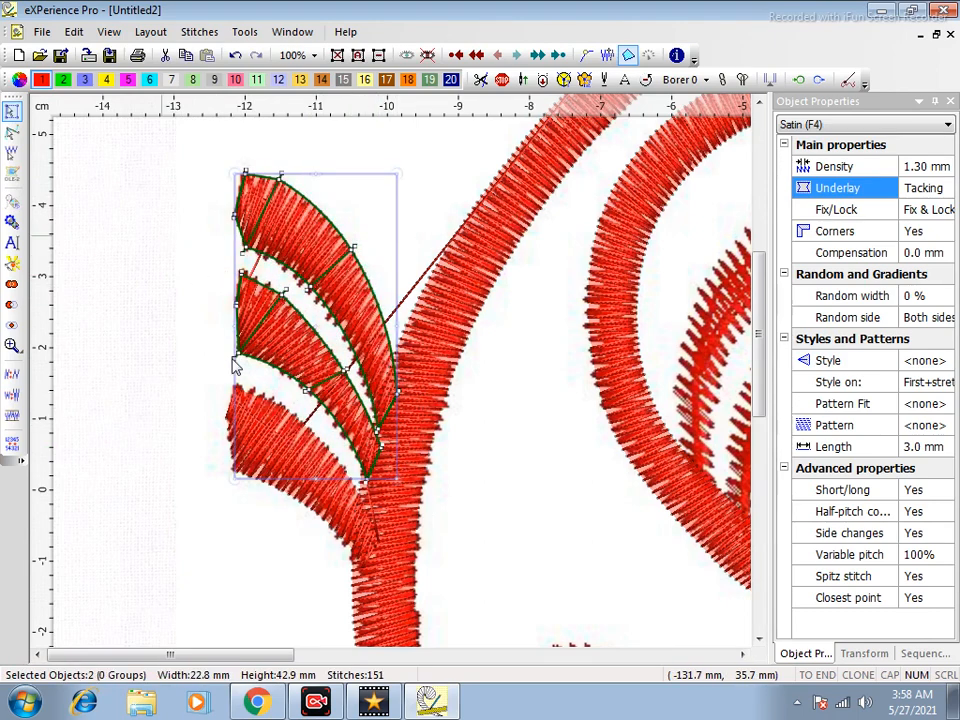
{"action": "scroll", "coordinate": [232, 358], "scroll_direction": "down", "scroll_amount": 3}
{"action": "left_click", "coordinate": [196, 353]}
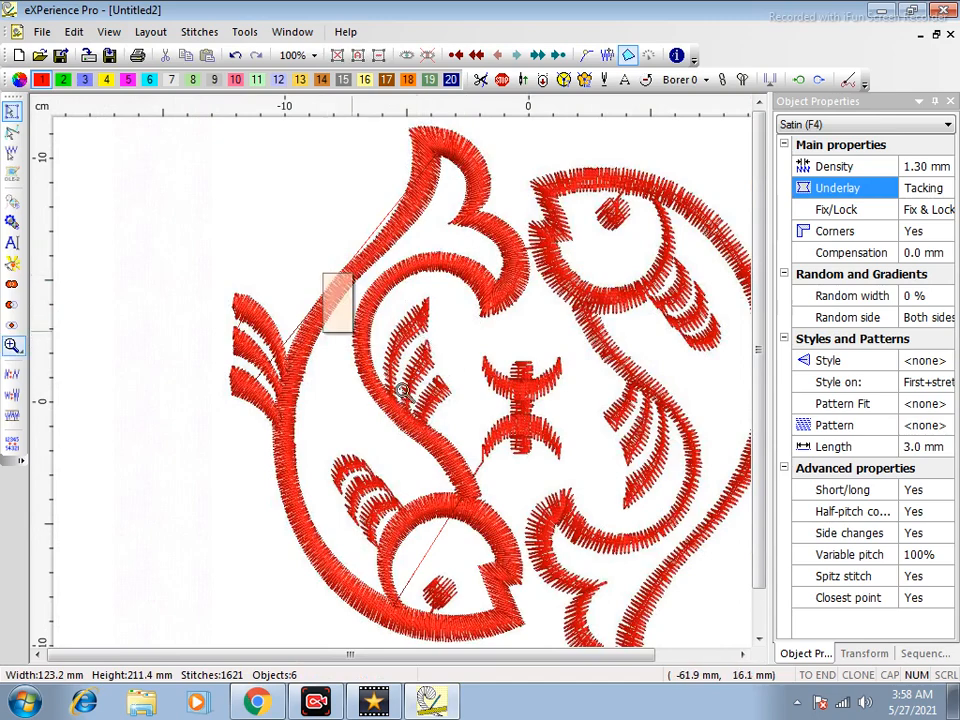
Trace the longest, uppermost stripe of the left fish's inner fin as a satin column from its tip to the body column
{"action": "left_click_drag", "start_coordinate": [402, 390], "coordinate": [489, 460]}
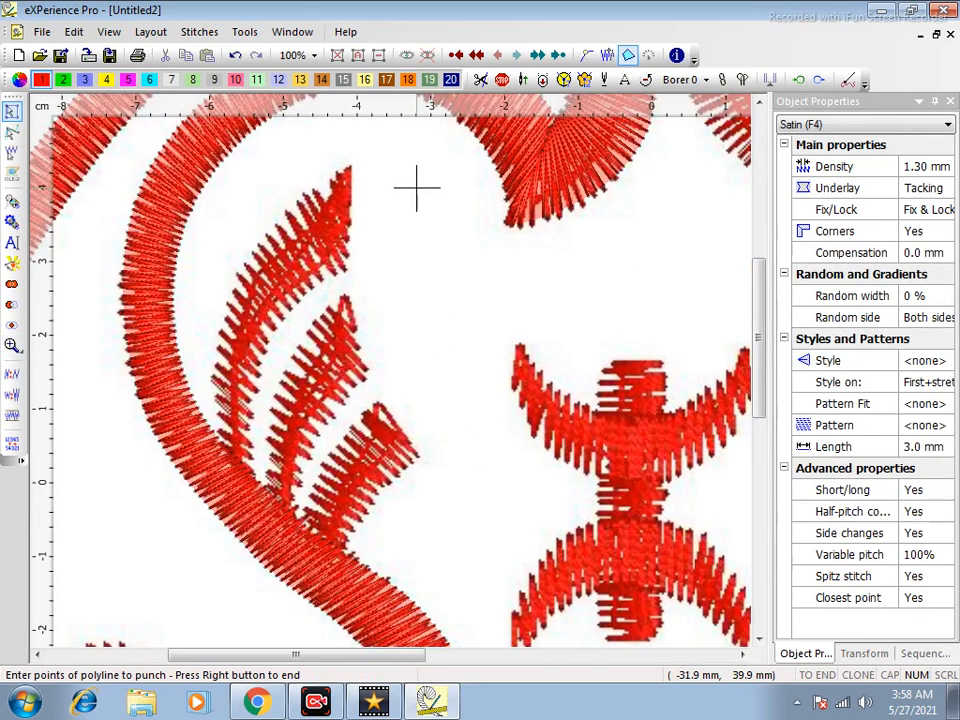
{"action": "left_click", "coordinate": [349, 170]}
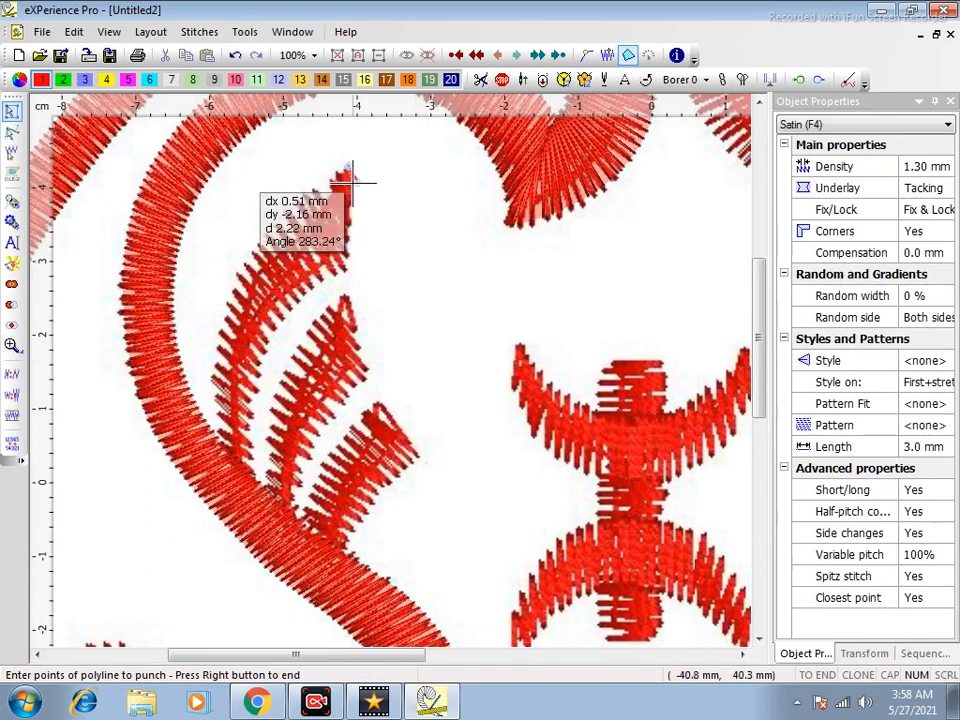
{"action": "left_click", "coordinate": [298, 197]}
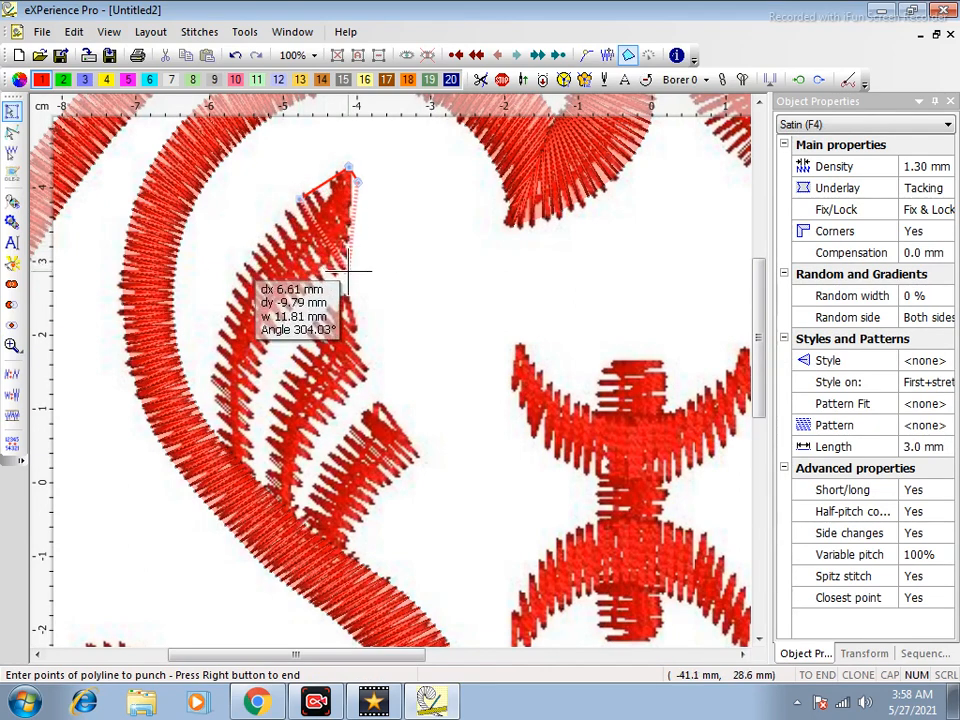
{"action": "left_click", "coordinate": [245, 257]}
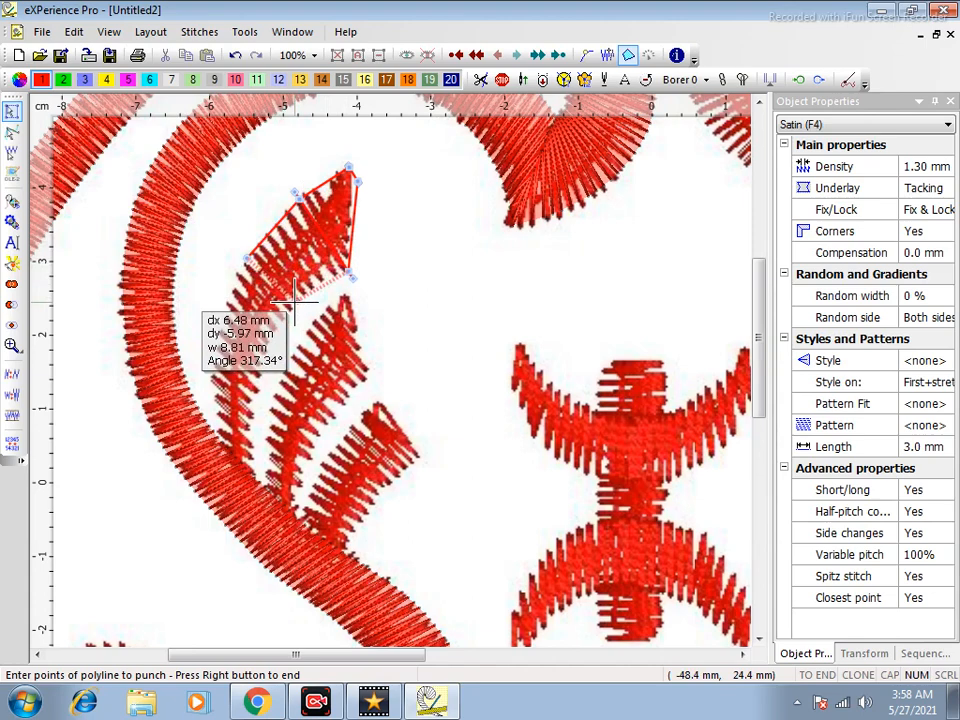
{"action": "left_click", "coordinate": [213, 360]}
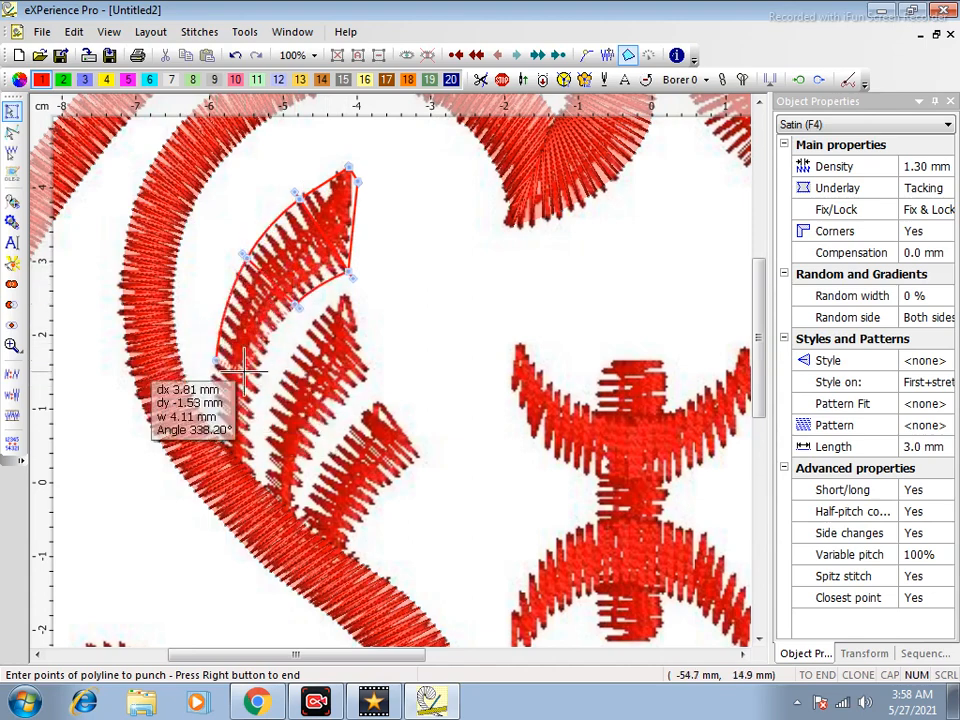
{"action": "left_click", "coordinate": [234, 476]}
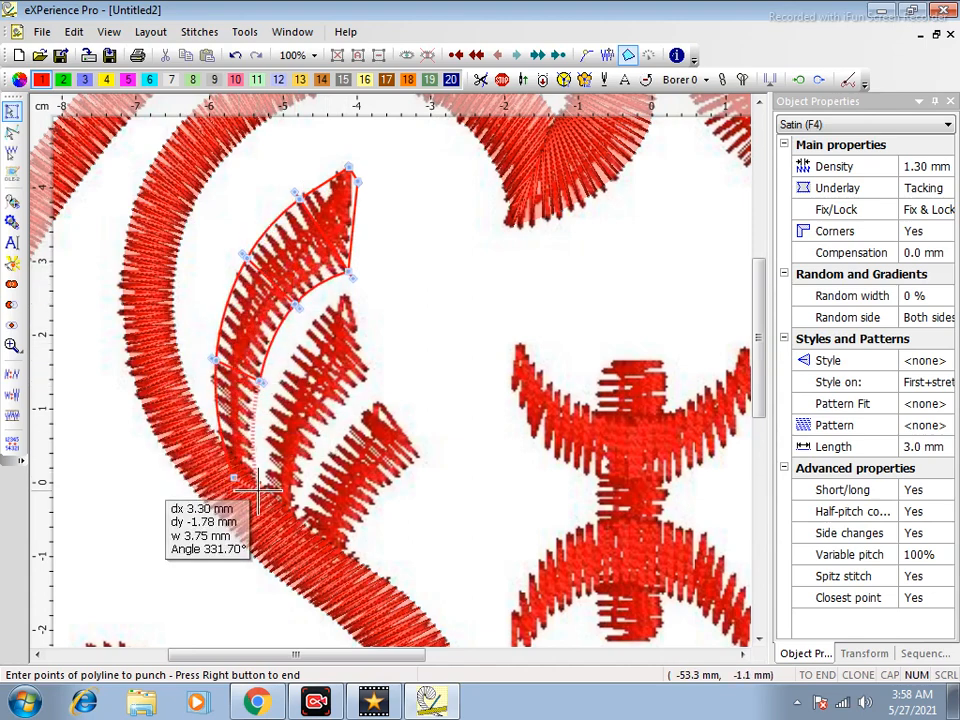
{"action": "right_click", "coordinate": [258, 488]}
Trace the middle stripe of the left fish's inner fin as a satin column ending on the body column
{"action": "left_click", "coordinate": [342, 298]}
{"action": "left_click", "coordinate": [307, 328]}
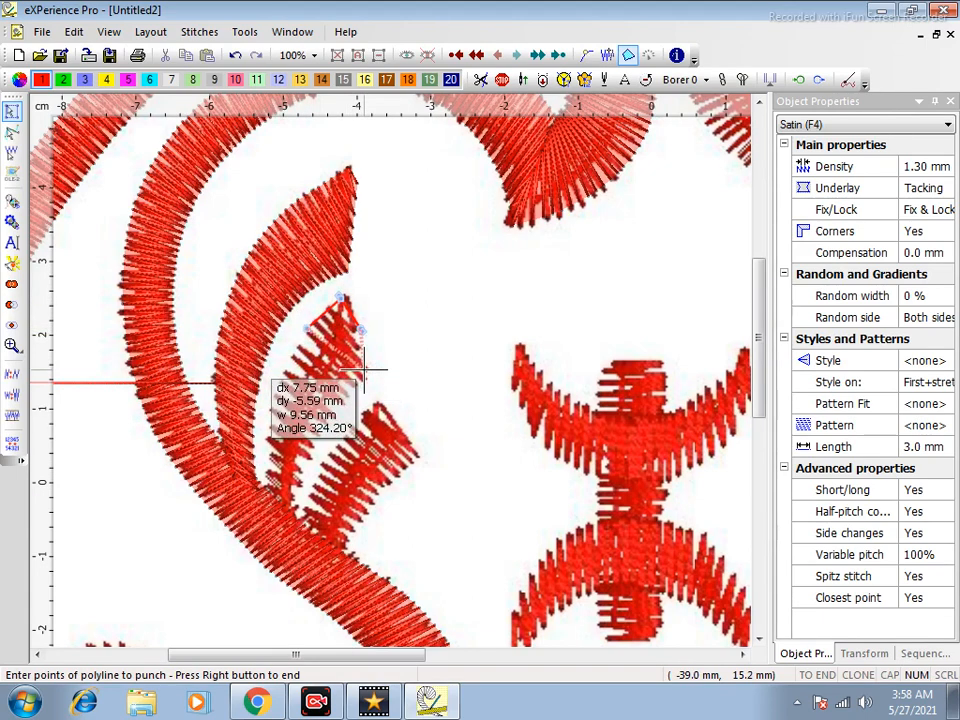
{"action": "left_click", "coordinate": [367, 379]}
{"action": "left_click", "coordinate": [273, 401]}
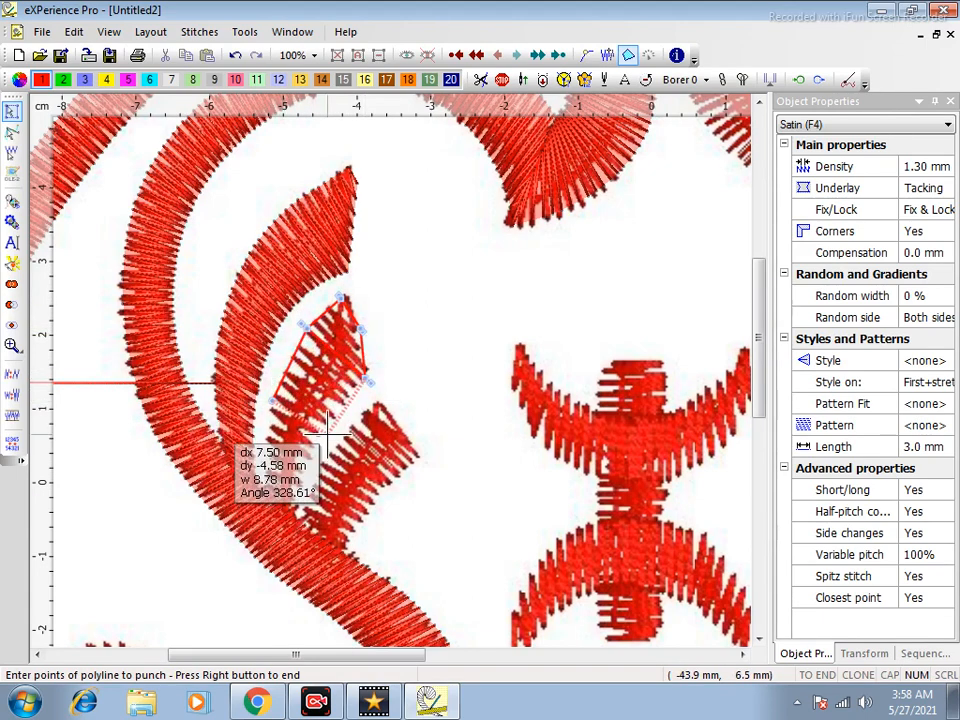
{"action": "left_click", "coordinate": [324, 431]}
{"action": "left_click", "coordinate": [270, 506]}
{"action": "left_click", "coordinate": [292, 521]}
{"action": "right_click", "coordinate": [292, 521]}
Trace the shortest, lowest stripe of the left fish's inner fin as a satin column ending on the body column, and clear the selection
{"action": "right_click", "coordinate": [294, 519]}
{"action": "left_click", "coordinate": [379, 401]}
{"action": "left_click", "coordinate": [332, 453]}
{"action": "left_click", "coordinate": [375, 500]}
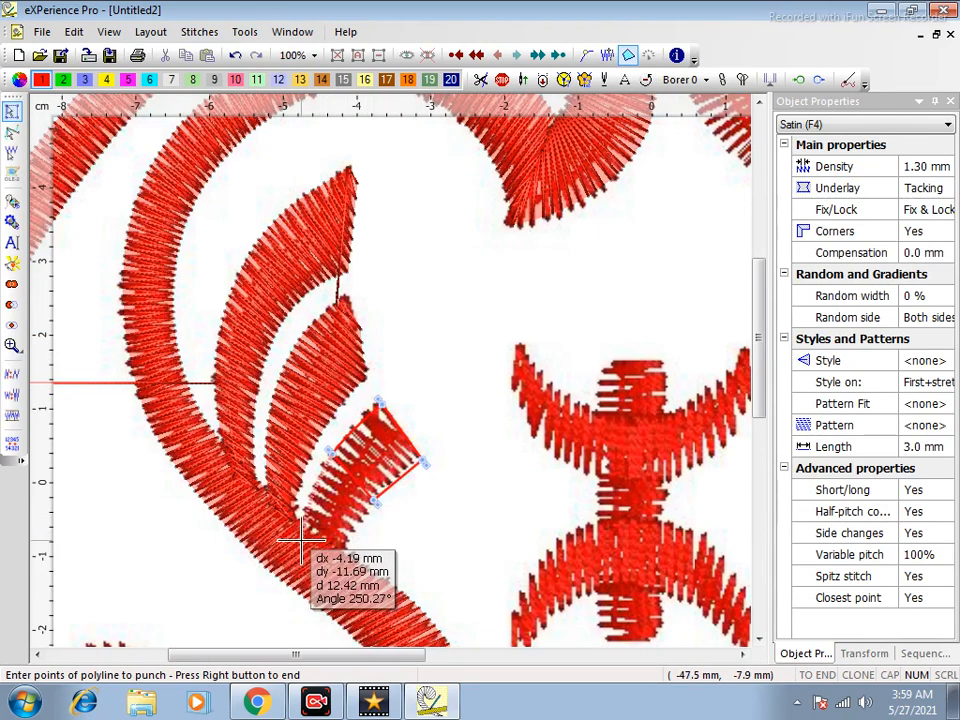
{"action": "left_click", "coordinate": [300, 540]}
{"action": "right_click", "coordinate": [342, 562]}
{"action": "right_click", "coordinate": [342, 562]}
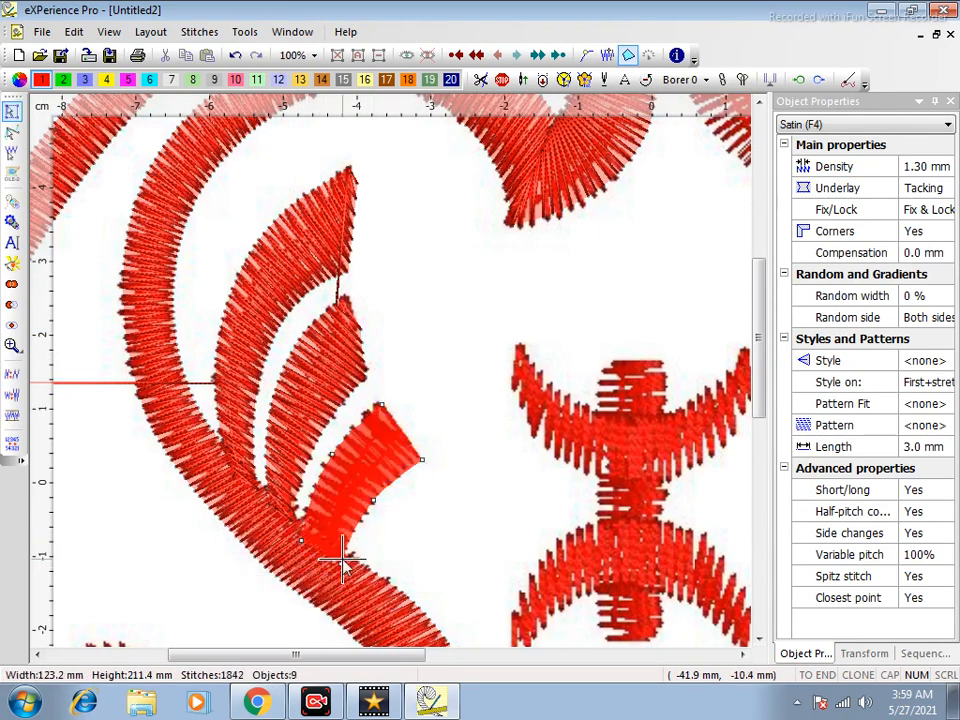
{"action": "left_click", "coordinate": [142, 517]}
Trace the outermost curved band of the left fish's small fin behind the head as a satin column
{"action": "scroll", "coordinate": [192, 491], "scroll_direction": "down", "scroll_amount": 5}
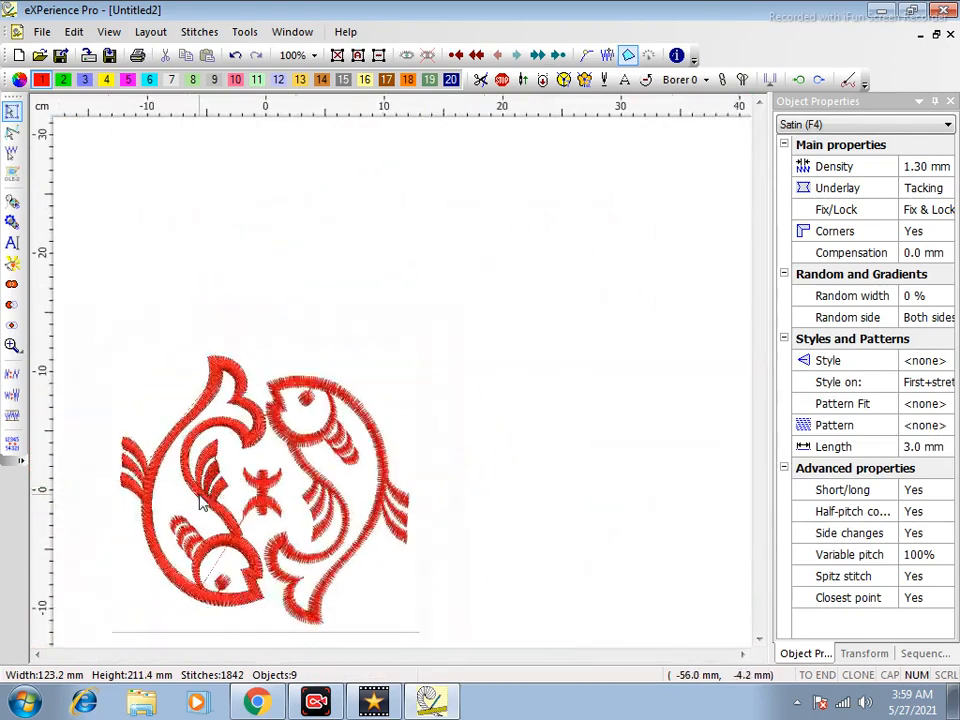
{"action": "left_click_drag", "start_coordinate": [143, 517], "coordinate": [280, 608]}
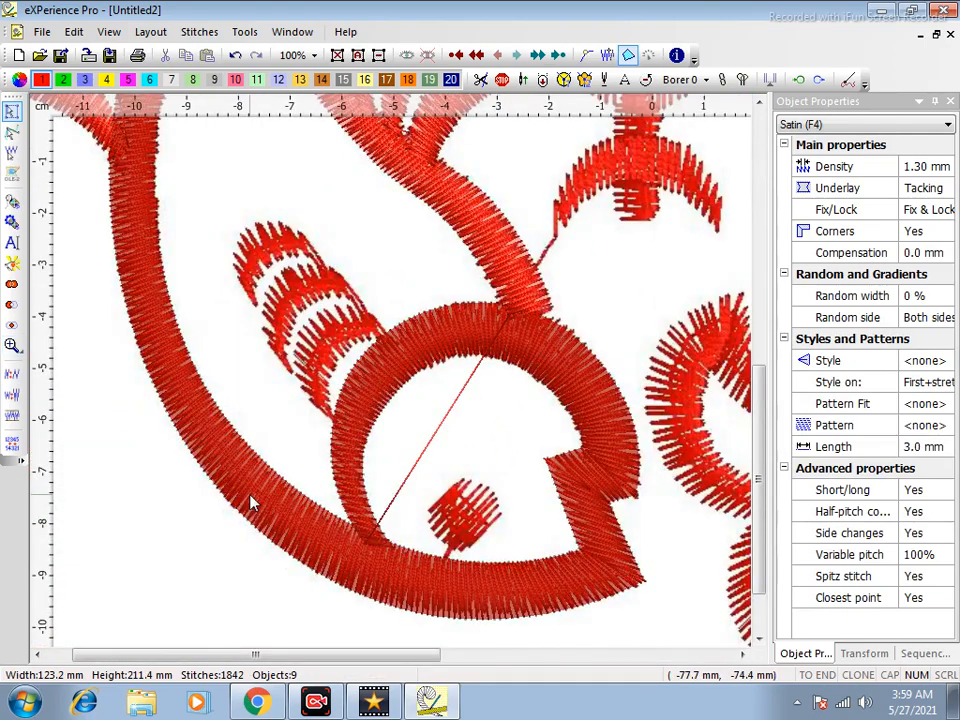
{"action": "key", "text": "space"}
{"action": "scroll", "coordinate": [252, 304], "scroll_direction": "up", "scroll_amount": 3}
{"action": "left_click", "coordinate": [259, 299]}
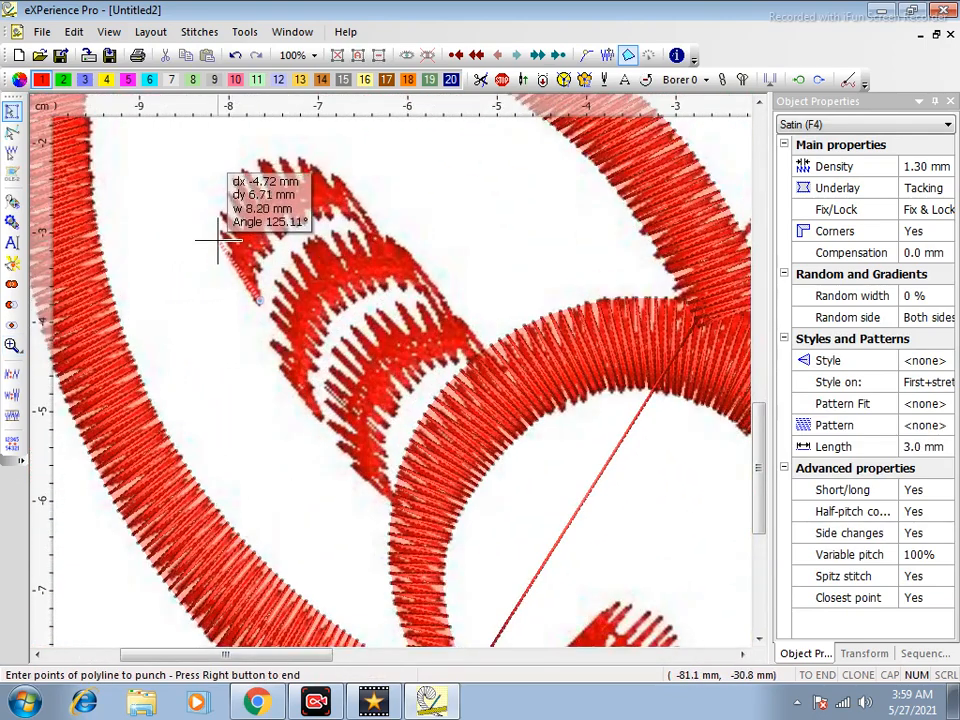
{"action": "left_click", "coordinate": [280, 222]}
{"action": "left_click", "coordinate": [243, 157]}
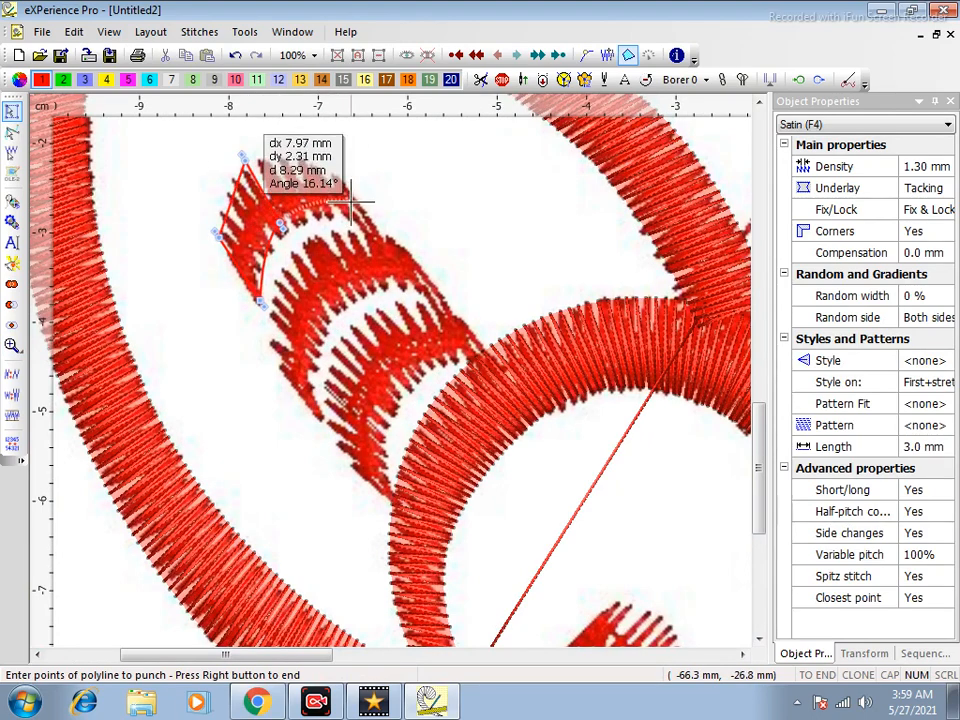
{"action": "left_click", "coordinate": [362, 226]}
{"action": "left_click", "coordinate": [336, 175]}
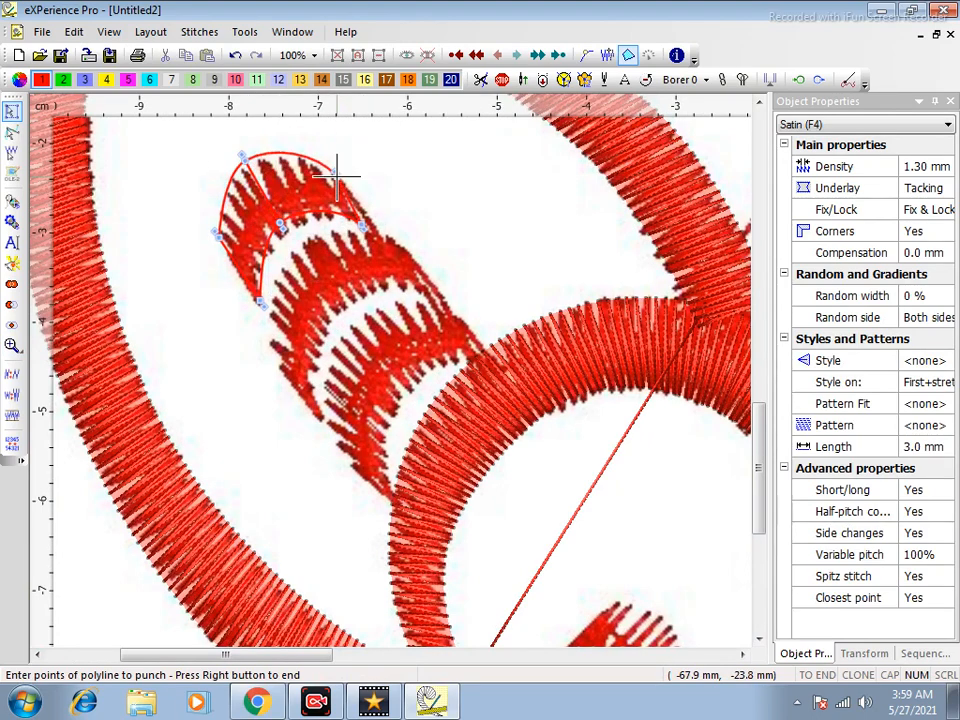
{"action": "right_click", "coordinate": [343, 167]}
Trace the middle curved band of the small fin behind the left fish's head as a satin column
{"action": "left_click", "coordinate": [279, 368]}
{"action": "left_click", "coordinate": [321, 427]}
{"action": "left_click", "coordinate": [290, 257]}
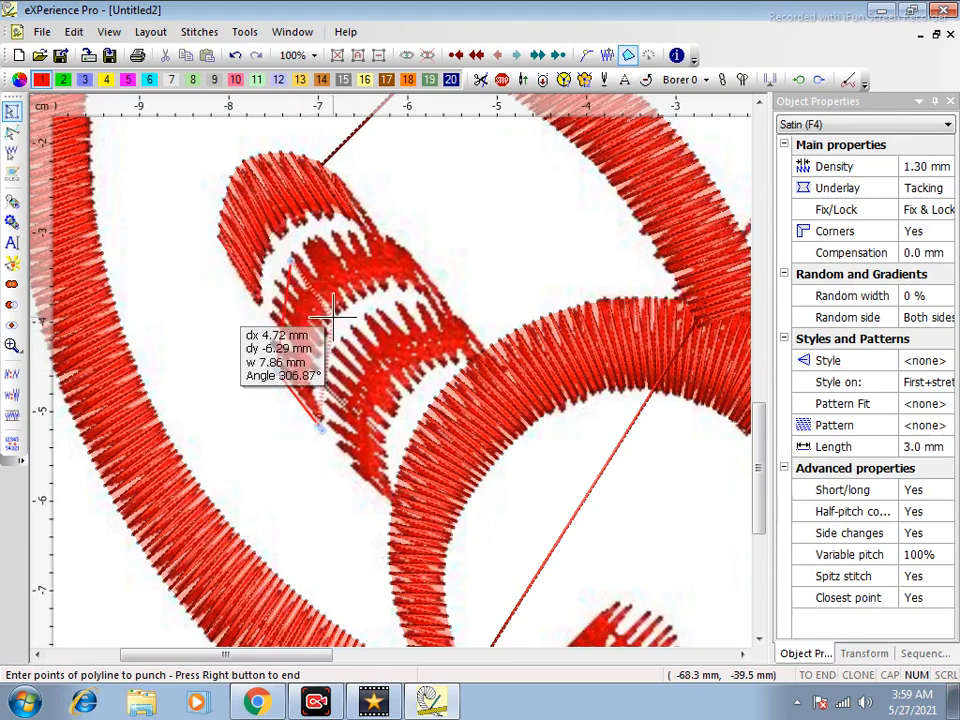
{"action": "left_click", "coordinate": [366, 235]}
{"action": "left_click", "coordinate": [396, 293]}
{"action": "left_click", "coordinate": [410, 257]}
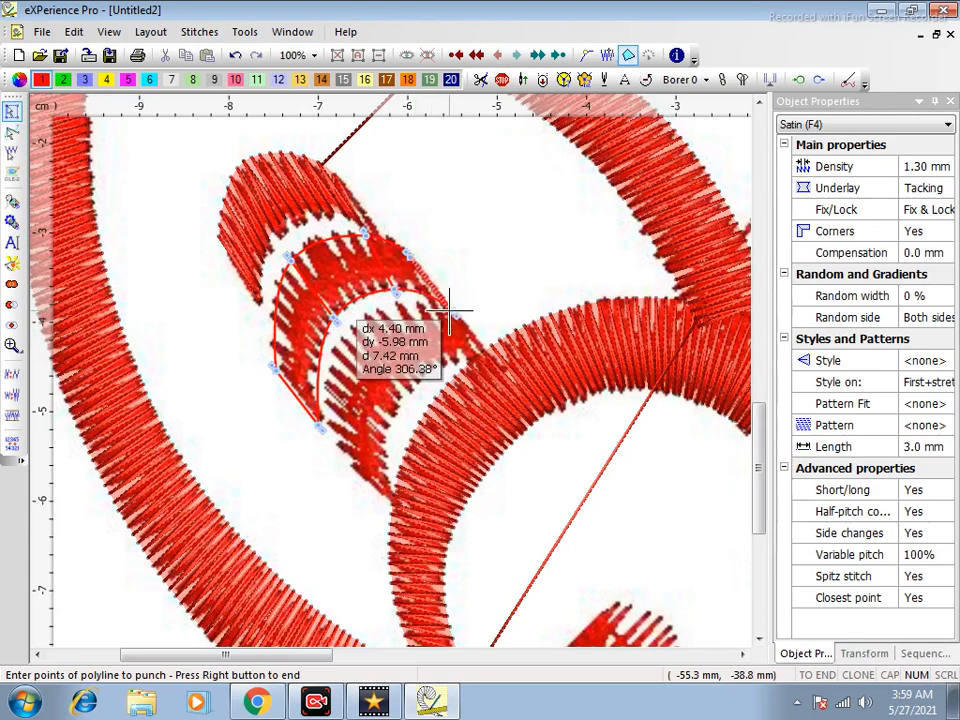
{"action": "left_click", "coordinate": [448, 311]}
{"action": "right_click", "coordinate": [448, 311]}
{"action": "right_click", "coordinate": [341, 559]}
Trace the innermost curved band of the small fin as a satin column ending on the left fish's head column
{"action": "right_click", "coordinate": [431, 410]}
{"action": "left_click", "coordinate": [341, 462]}
{"action": "left_click", "coordinate": [392, 498]}
{"action": "left_click", "coordinate": [325, 371]}
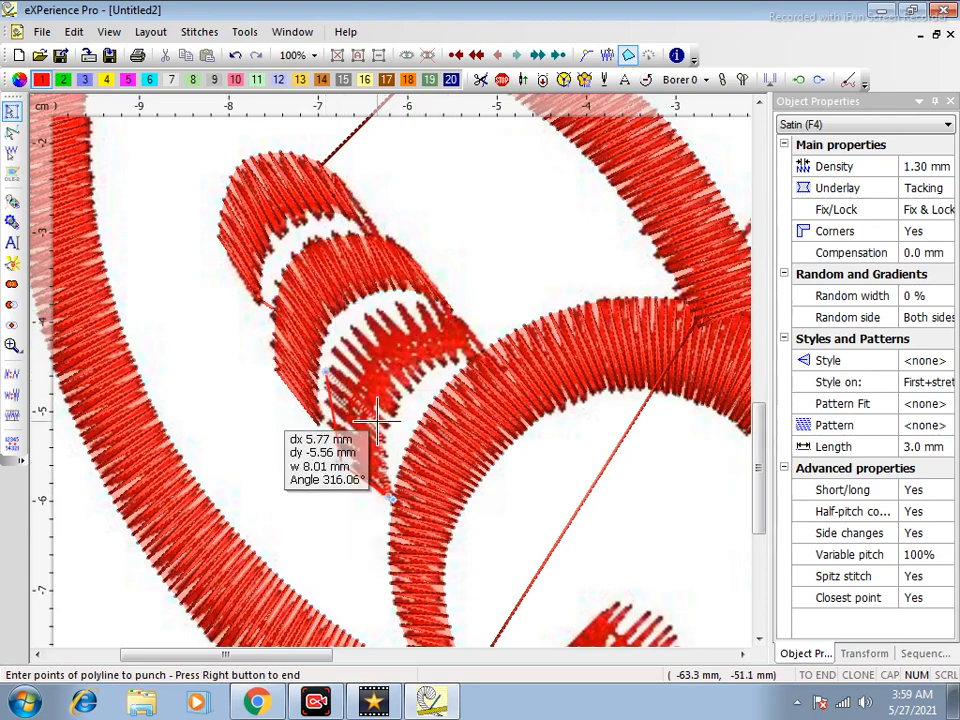
{"action": "left_click", "coordinate": [390, 426]}
{"action": "left_click", "coordinate": [378, 308]}
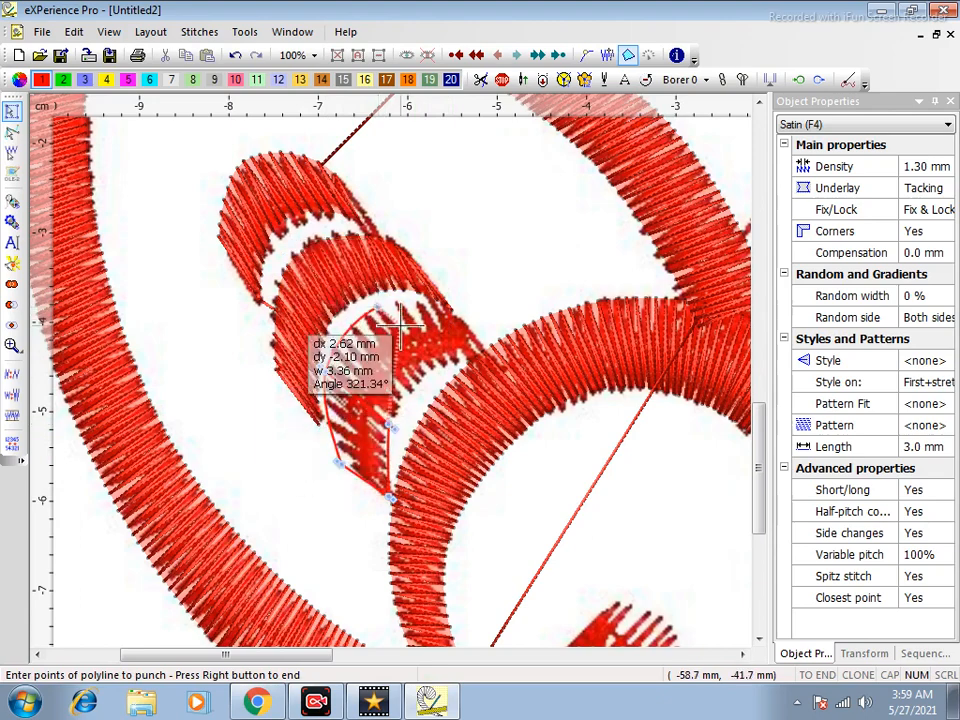
{"action": "left_click", "coordinate": [456, 311]}
{"action": "left_click", "coordinate": [486, 356]}
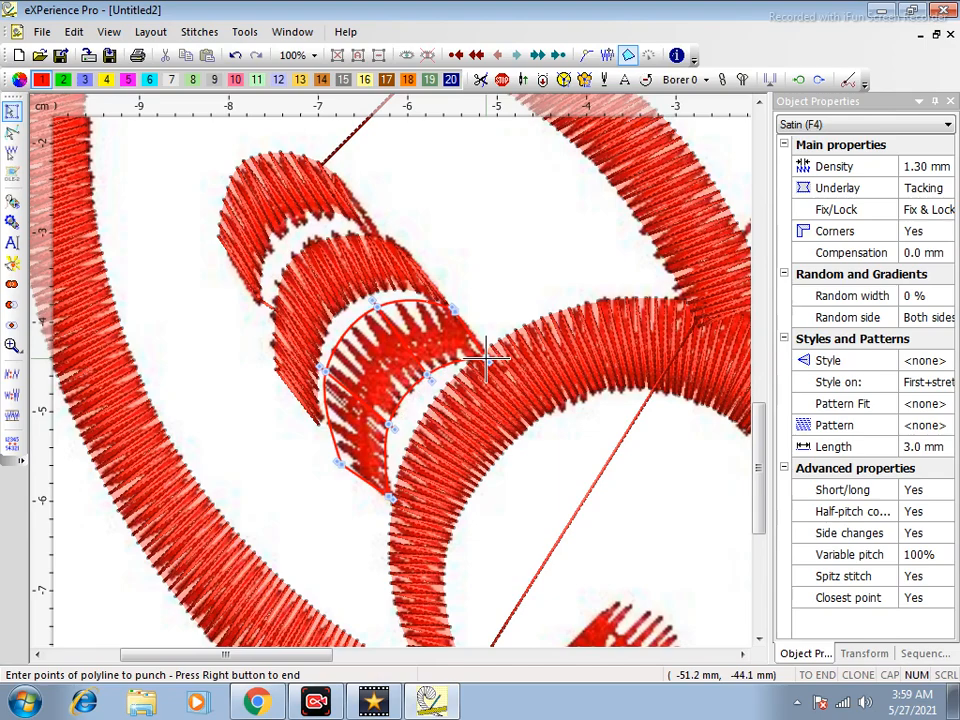
{"action": "right_click", "coordinate": [486, 356]}
{"action": "right_click", "coordinate": [475, 241]}
Trace the left fish's eye as a small satin shape, about 14 by 14 mm
{"action": "scroll", "coordinate": [514, 264], "scroll_direction": "down", "scroll_amount": 3}
{"action": "scroll", "coordinate": [545, 430], "scroll_direction": "down", "scroll_amount": 1}
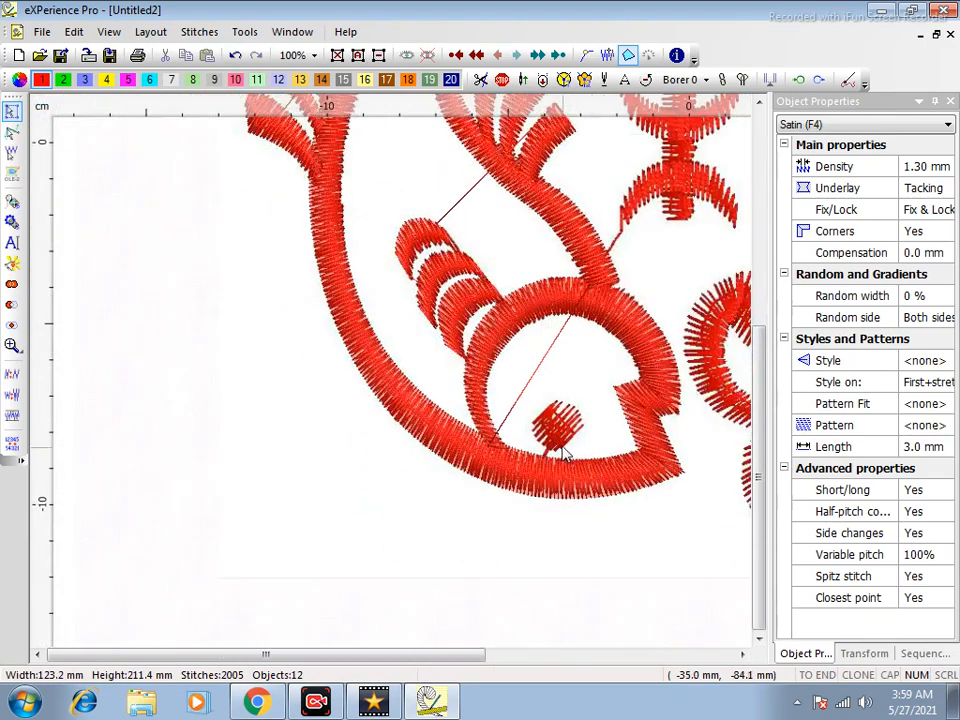
{"action": "scroll", "coordinate": [556, 440], "scroll_direction": "up", "scroll_amount": 4}
{"action": "right_click", "coordinate": [551, 432]}
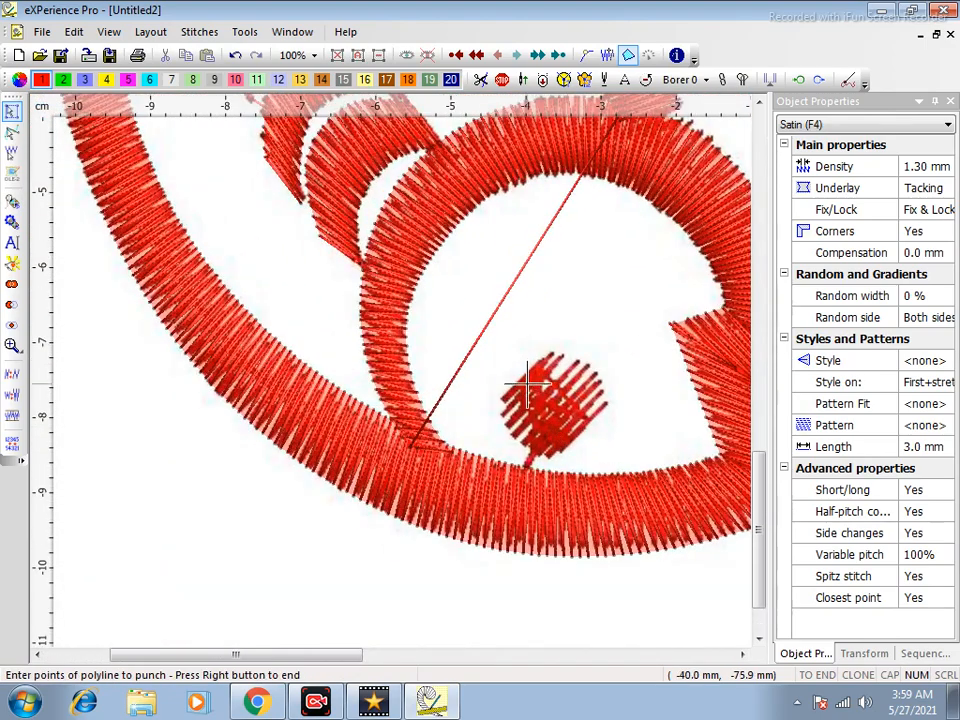
{"action": "left_click", "coordinate": [504, 395]}
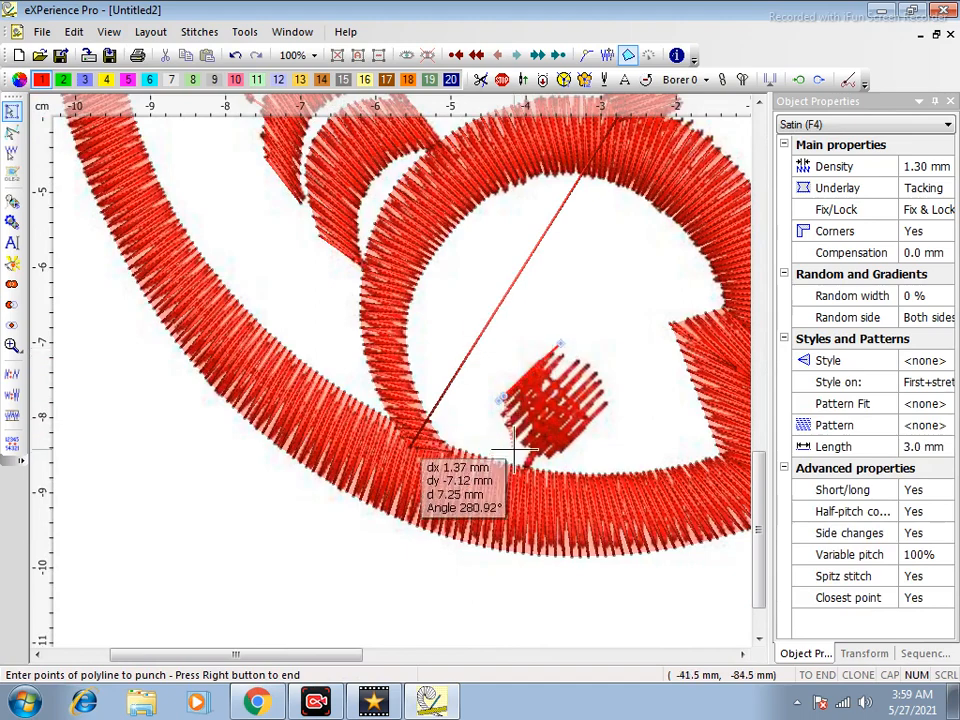
{"action": "left_click", "coordinate": [518, 438]}
{"action": "left_click", "coordinate": [599, 369]}
{"action": "right_click", "coordinate": [607, 403]}
Select all the traced objects of the left fish, join them into one object and clear the selection
{"action": "scroll", "coordinate": [290, 528], "scroll_direction": "down", "scroll_amount": 6}
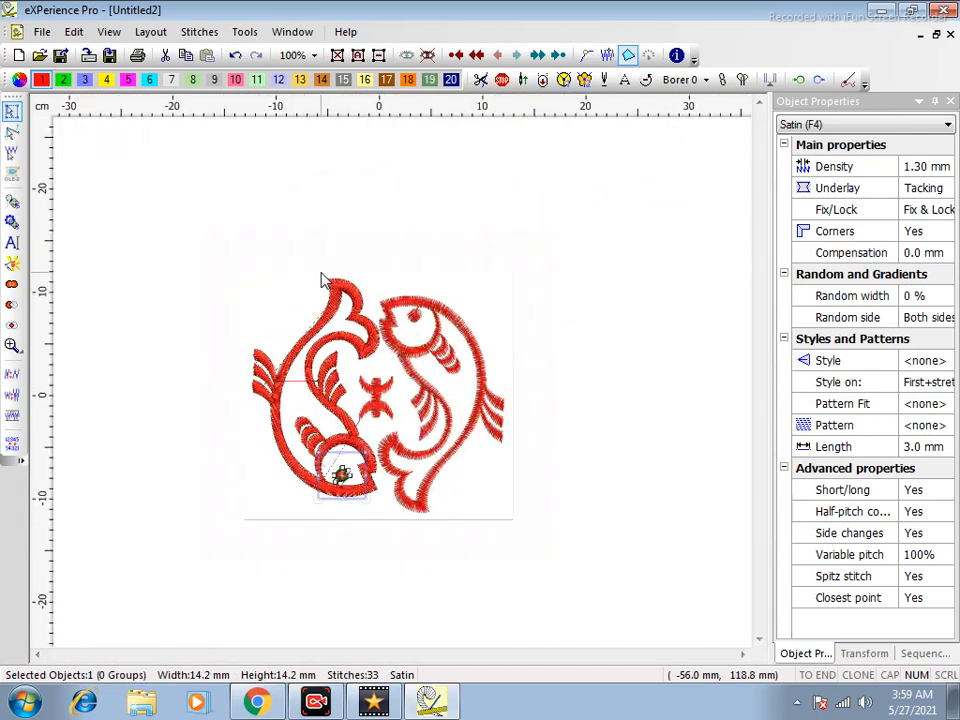
{"action": "left_click_drag", "start_coordinate": [180, 240], "coordinate": [420, 557]}
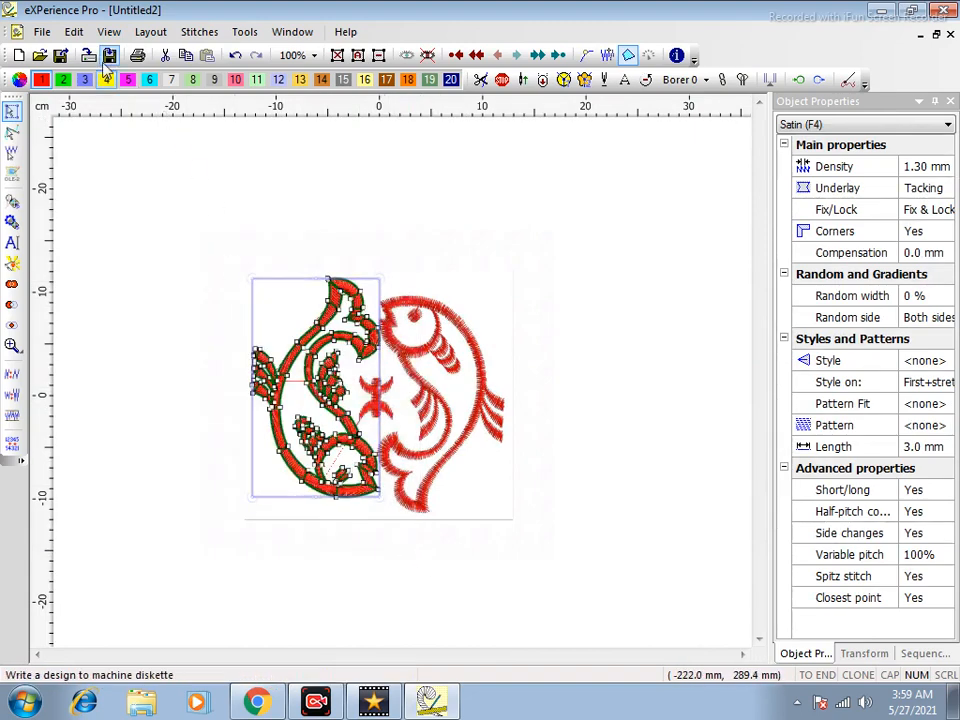
{"action": "left_click", "coordinate": [73, 33]}
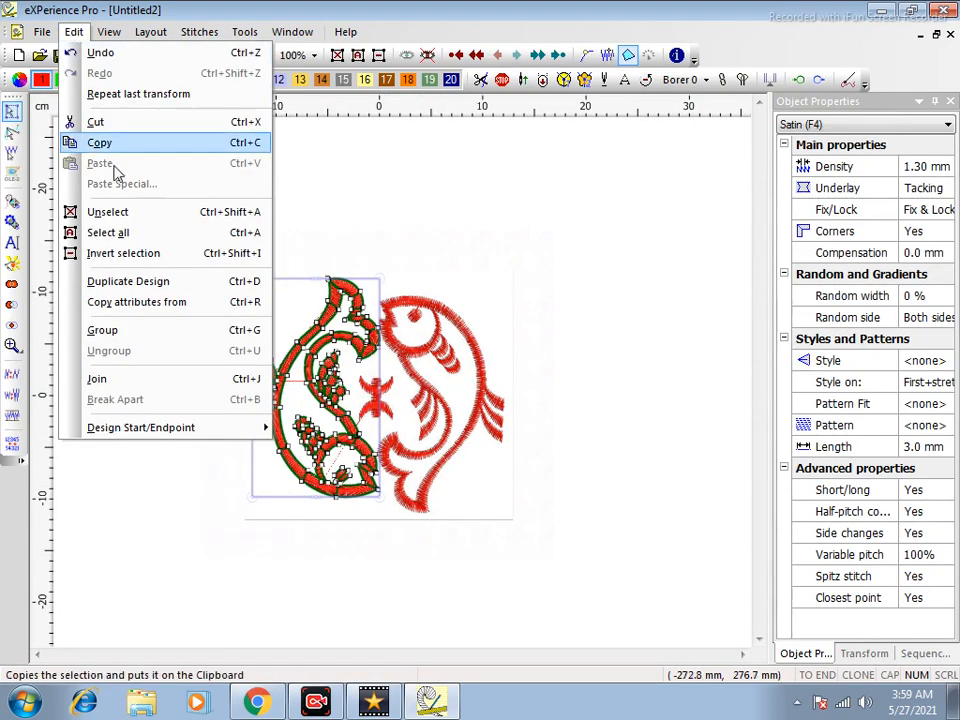
{"action": "left_click", "coordinate": [143, 380]}
{"action": "left_click", "coordinate": [362, 357]}
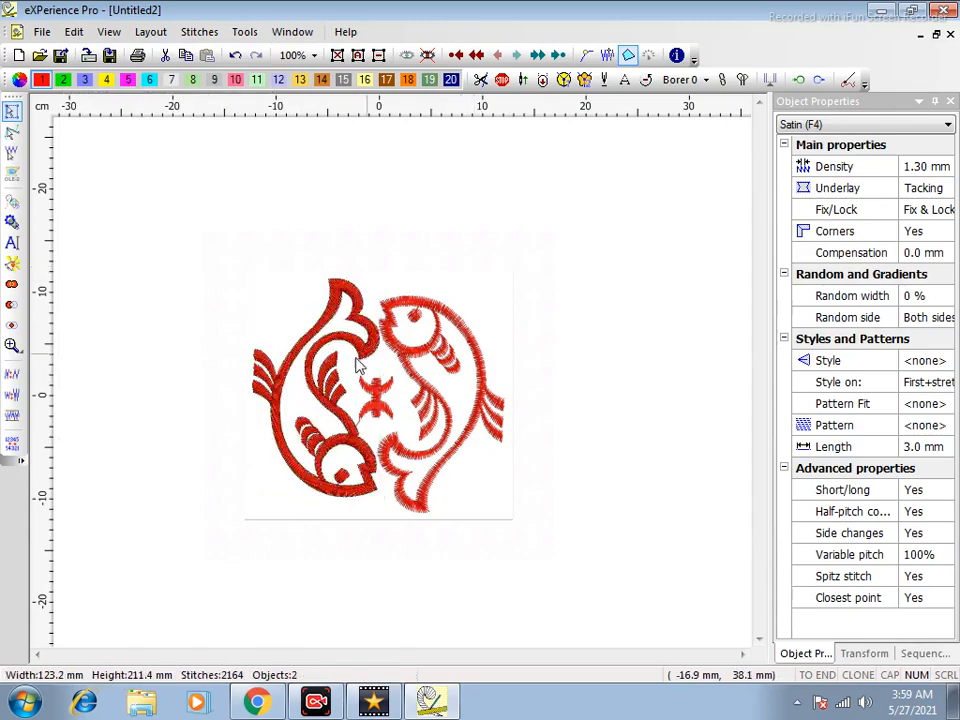
Move the joined fish off the backdrop to compare it with the original stitches, and return it to its place
{"action": "scroll", "coordinate": [313, 396], "scroll_direction": "up", "scroll_amount": 6}
{"action": "left_click_drag", "start_coordinate": [337, 413], "coordinate": [103, 407]}
{"action": "left_click", "coordinate": [296, 170]}
{"action": "scroll", "coordinate": [296, 170], "scroll_direction": "down", "scroll_amount": 5}
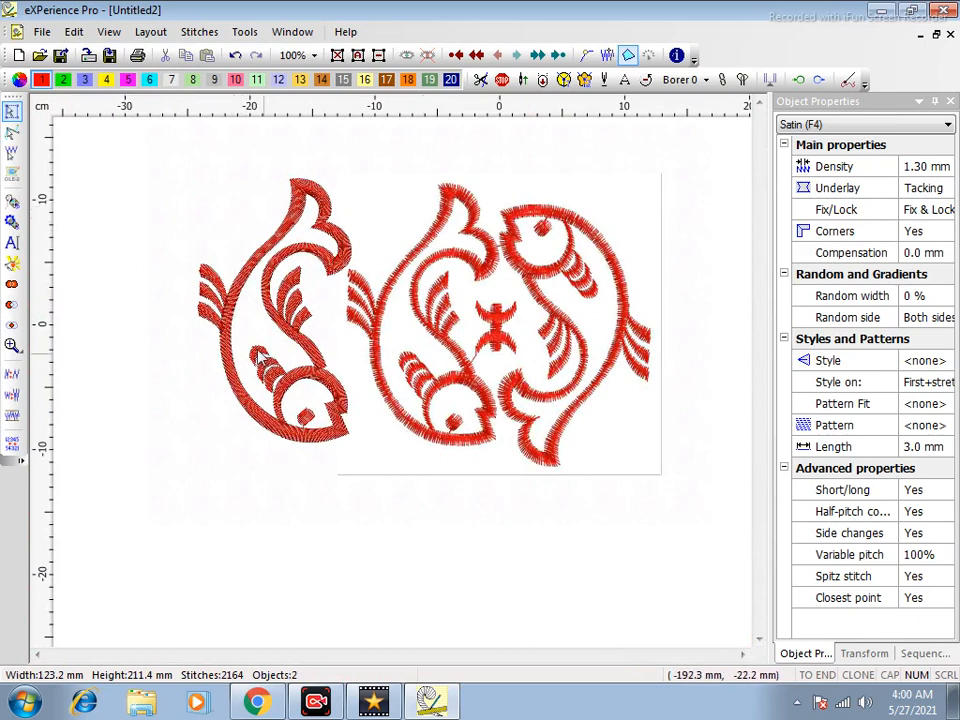
{"action": "left_click_drag", "start_coordinate": [275, 300], "coordinate": [447, 340]}
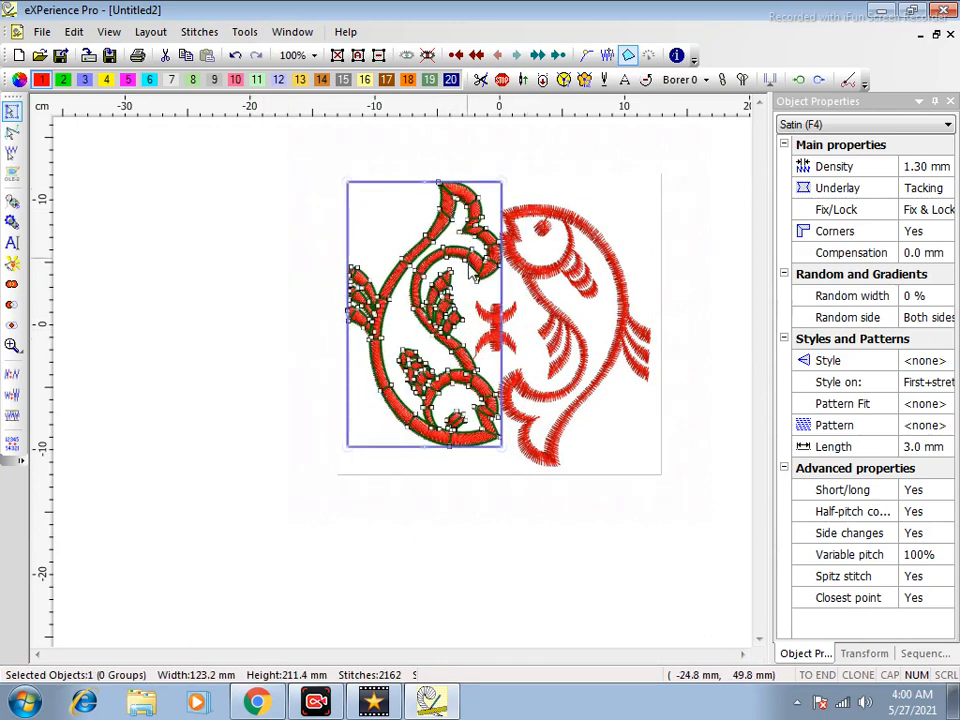
Place a copy of the joined fish over the right fish of the backdrop, keeping the original in place
{"action": "left_click_drag", "start_coordinate": [471, 270], "coordinate": [637, 267]}
{"action": "right_click", "coordinate": [581, 265]}
{"action": "left_click", "coordinate": [675, 218]}
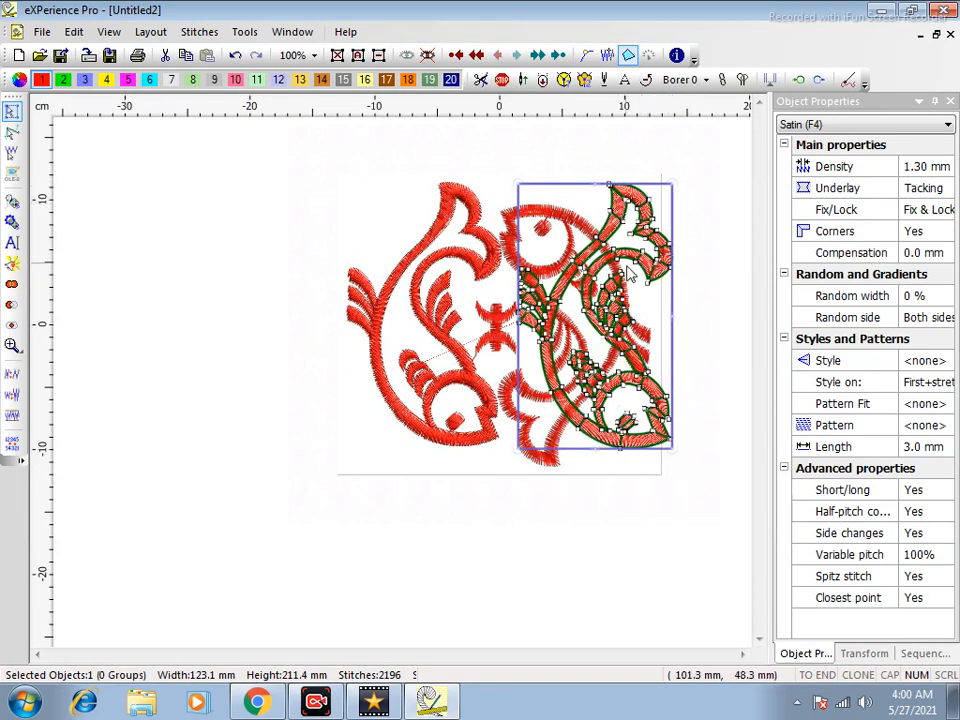
Mirror the copied fish in both X and Y at 100% scale so it faces like the right backdrop fish
{"action": "left_click", "coordinate": [864, 653]}
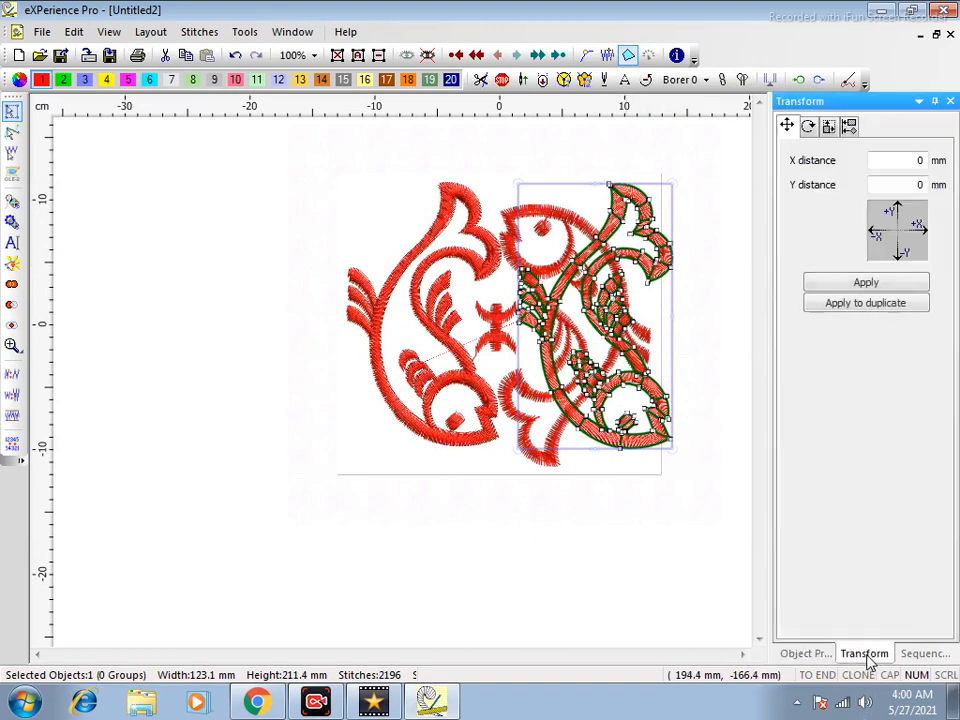
{"action": "left_click", "coordinate": [829, 127]}
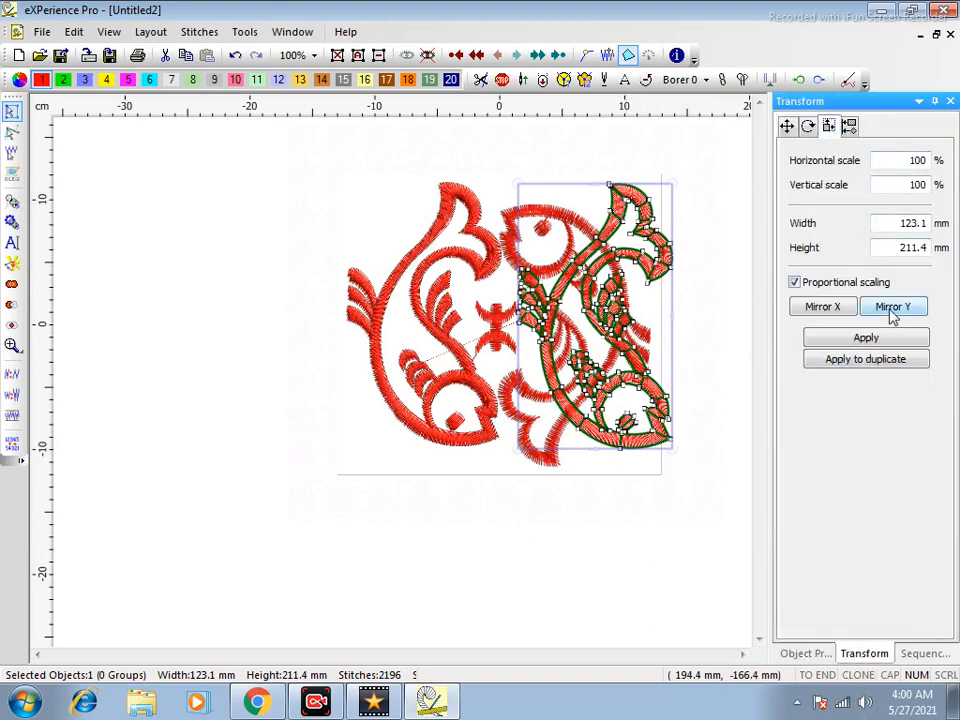
{"action": "left_click", "coordinate": [866, 339]}
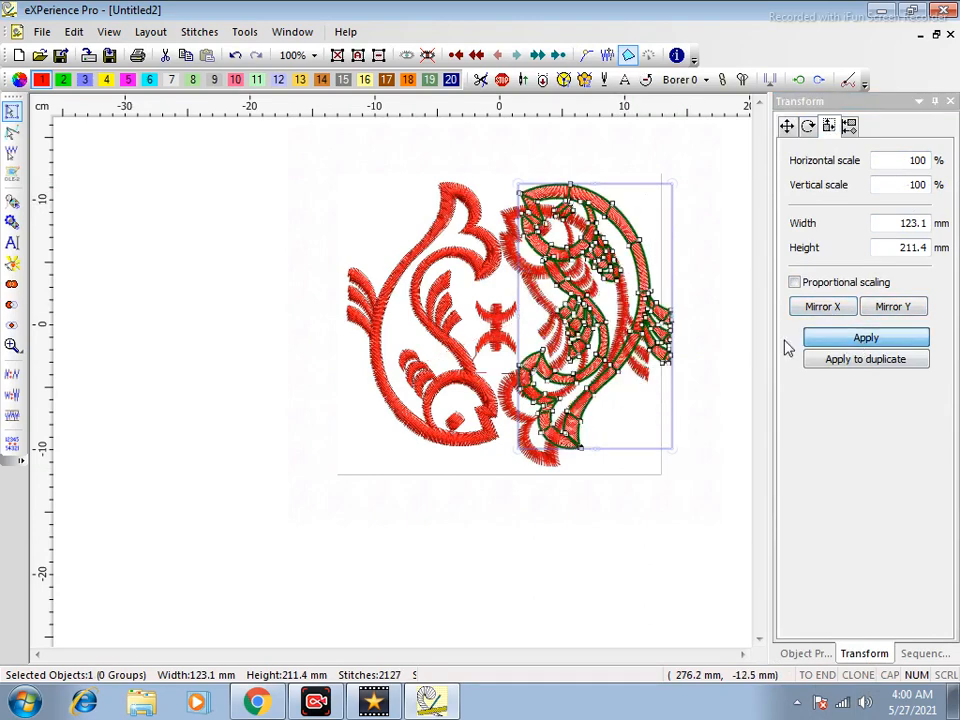
Align the mirrored copy with the right backdrop fish, clear the selection and hide the backdrop
{"action": "left_click_drag", "start_coordinate": [634, 184], "coordinate": [617, 204]}
{"action": "left_click", "coordinate": [634, 165]}
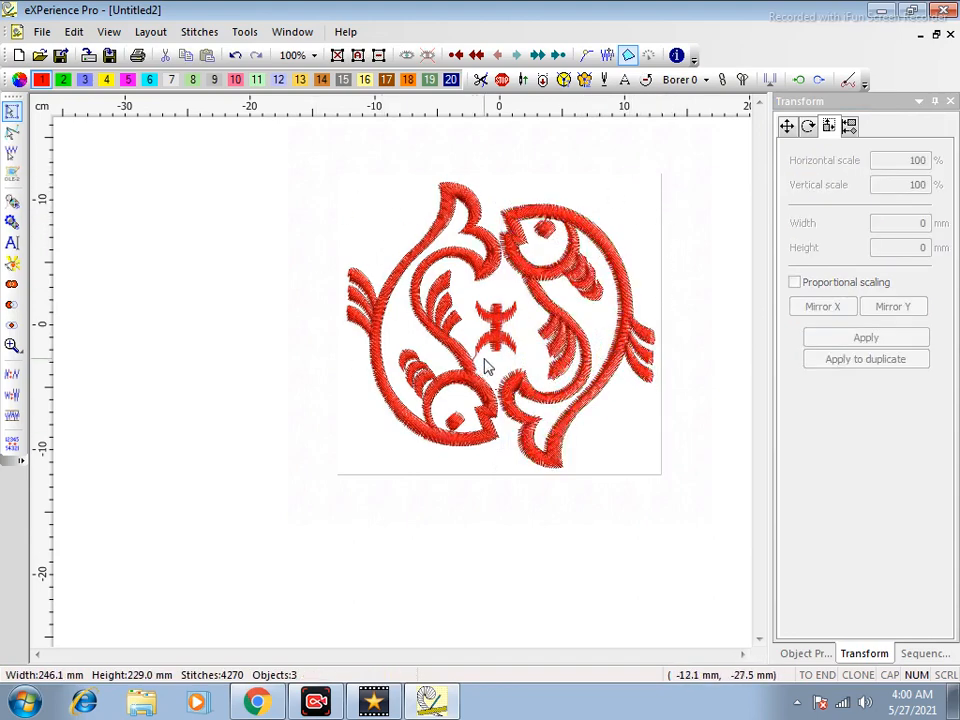
{"action": "key", "text": "t"}
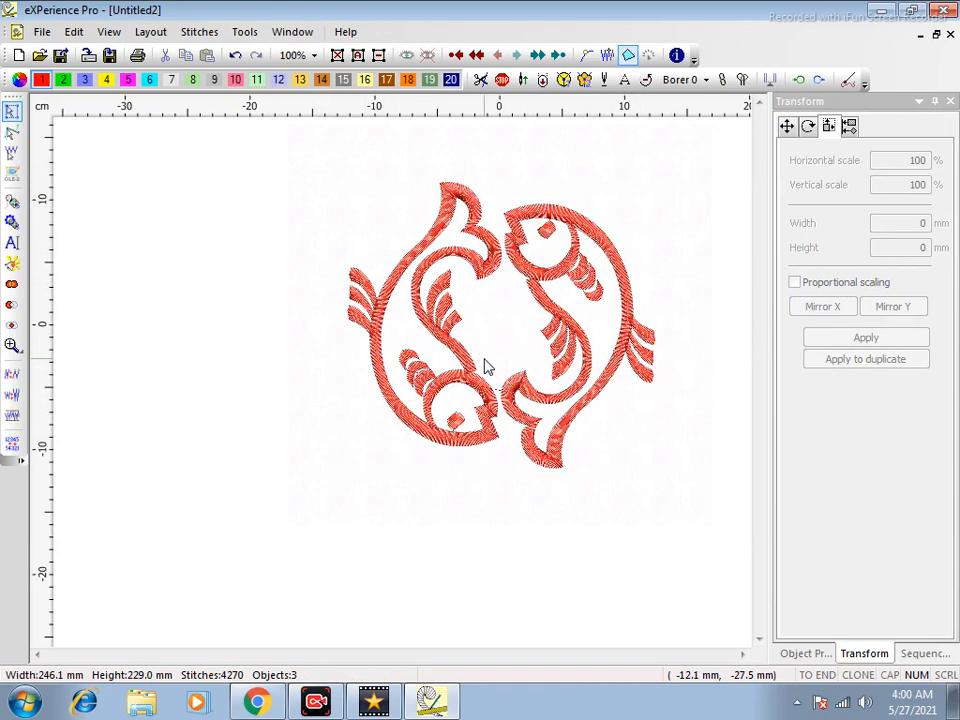
Toggle the backdrop to compare the two stitched fish with the original picture, and inspect the whole design with its objects selected
{"action": "key", "text": "t"}
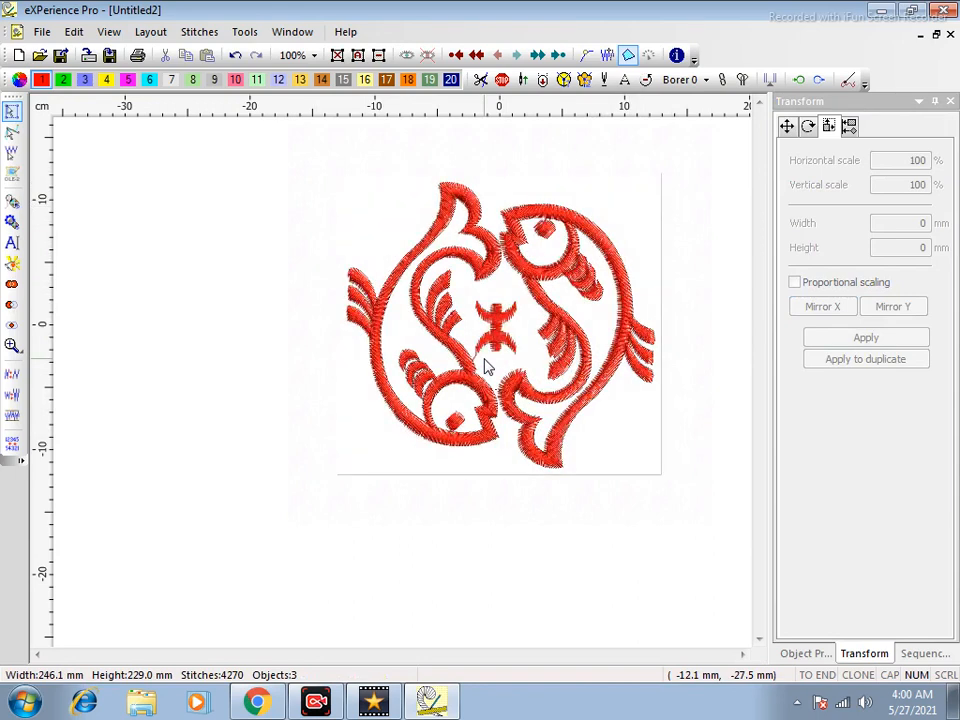
{"action": "key", "text": "t"}
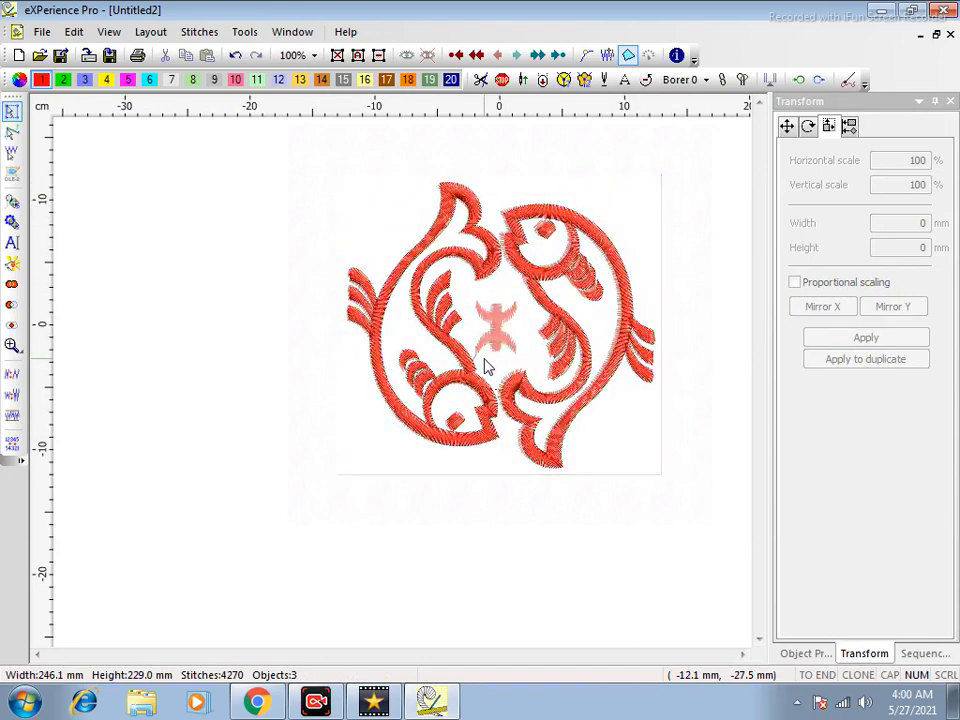
{"action": "key", "text": "t"}
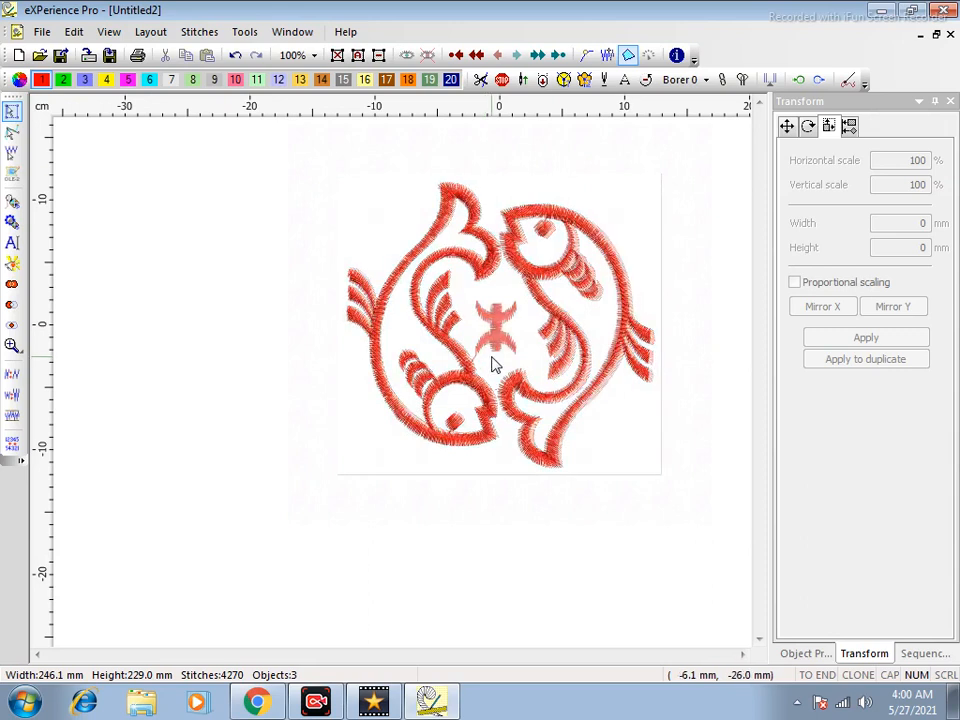
{"action": "key", "text": "t"}
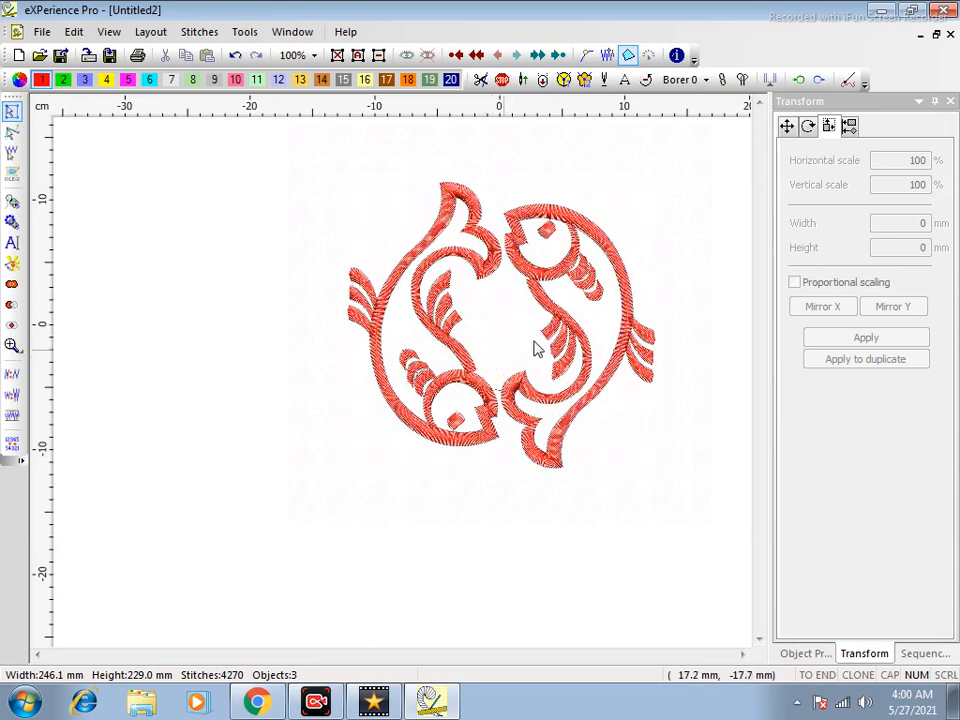
{"action": "scroll", "coordinate": [489, 327], "scroll_direction": "down", "scroll_amount": 2}
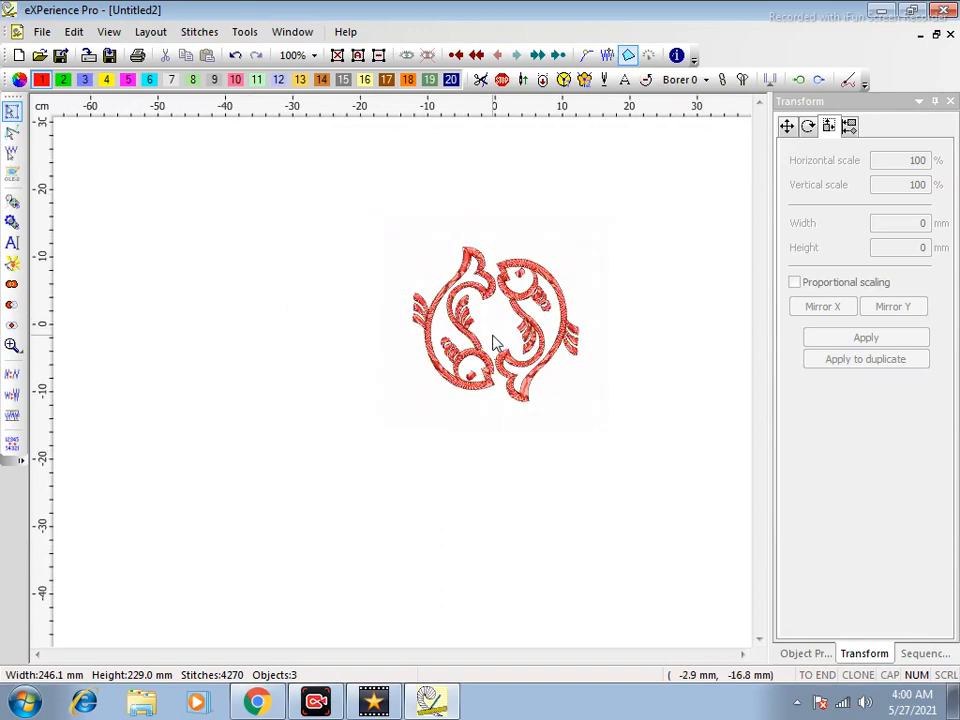
{"action": "left_click_drag", "start_coordinate": [366, 237], "coordinate": [650, 461]}
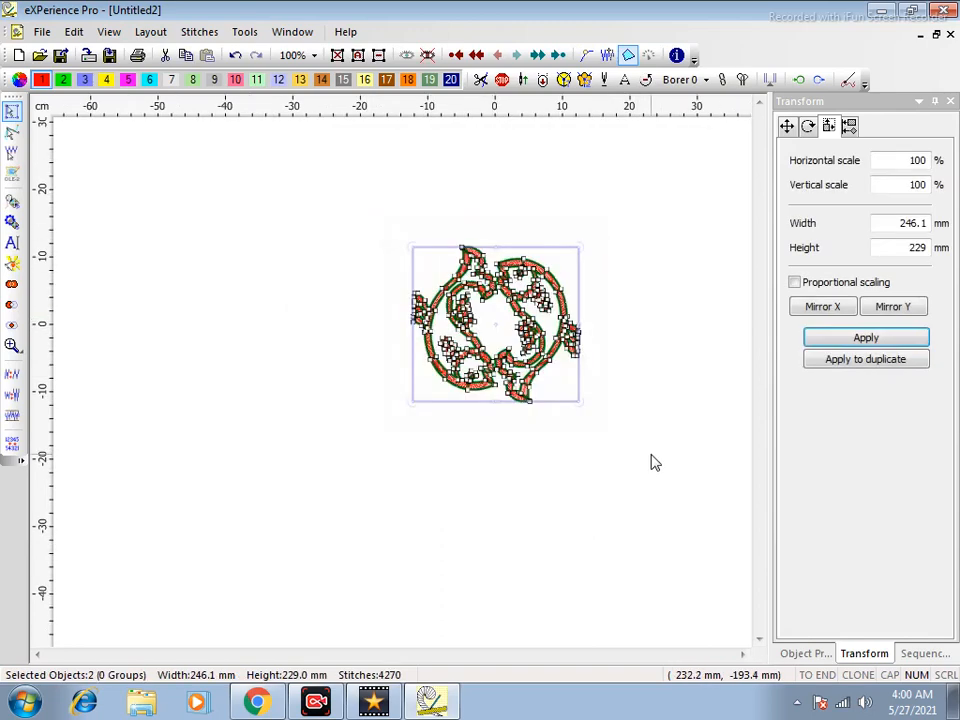
{"action": "left_click", "coordinate": [587, 452]}
{"action": "scroll", "coordinate": [589, 302], "scroll_direction": "up", "scroll_amount": 3}
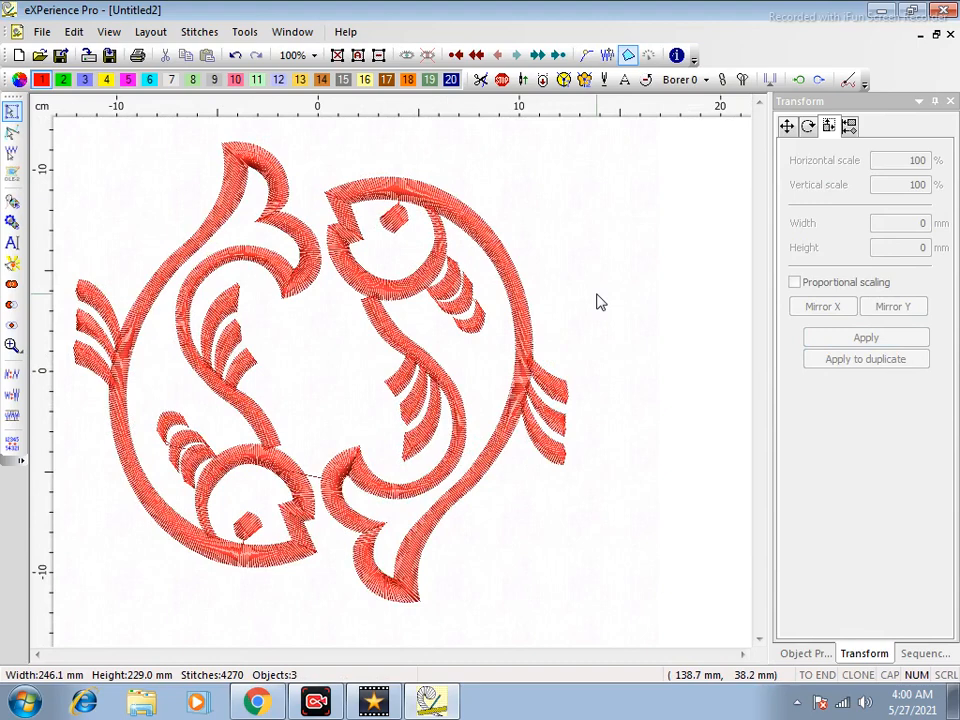
{"action": "scroll", "coordinate": [598, 302], "scroll_direction": "down", "scroll_amount": 1}
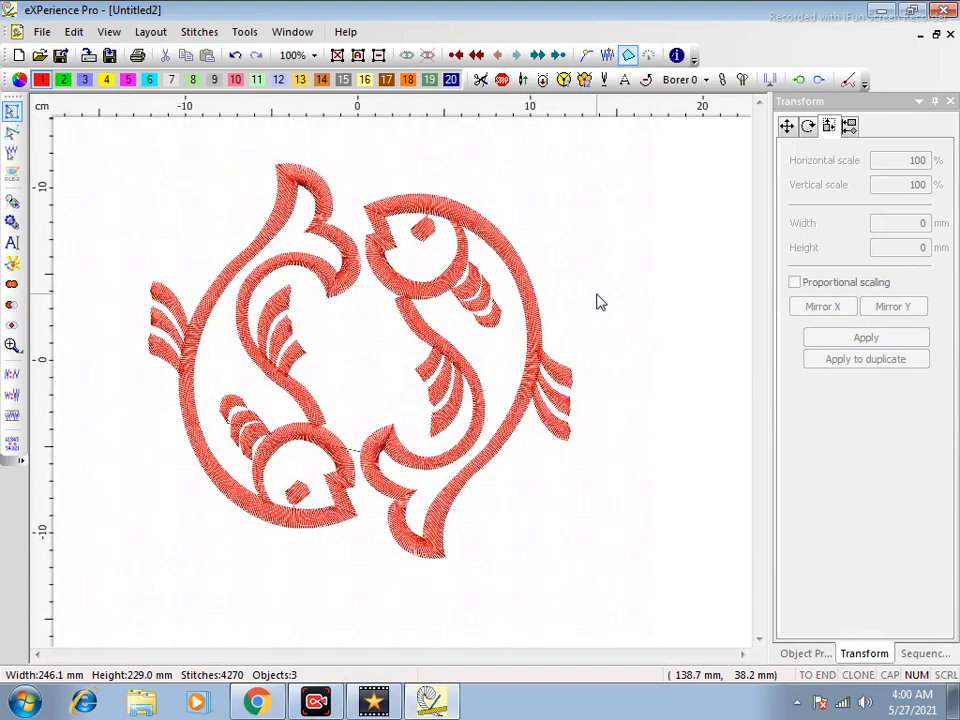
Save the two-fish design as Fish in eXPerience (.ngs) format, in the personally named subfolder of D:\student zone
{"action": "left_click", "coordinate": [45, 33]}
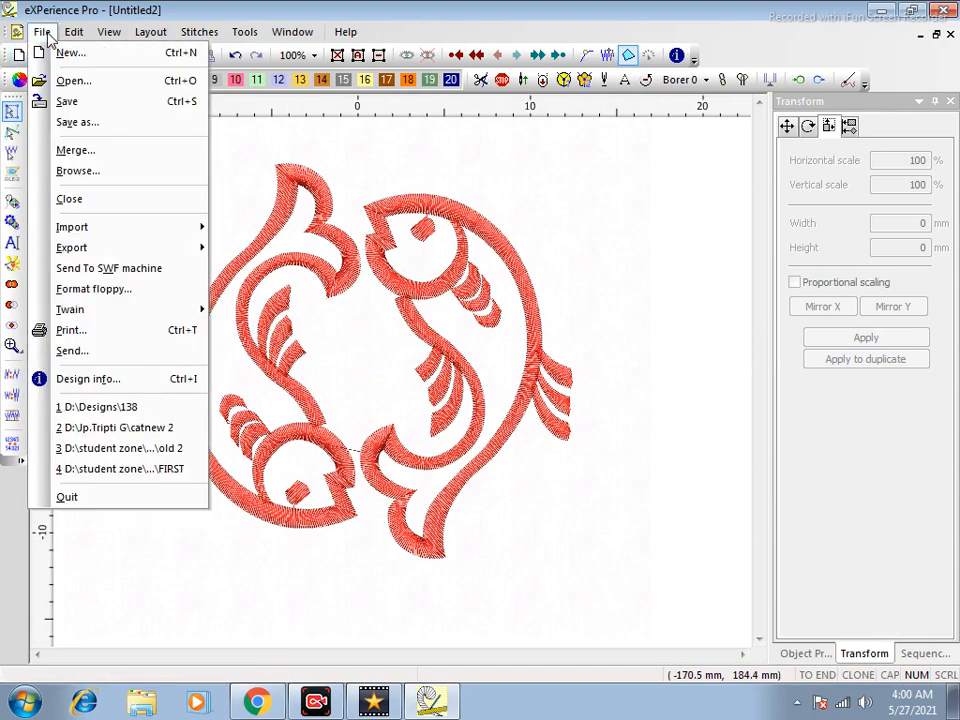
{"action": "left_click", "coordinate": [74, 122]}
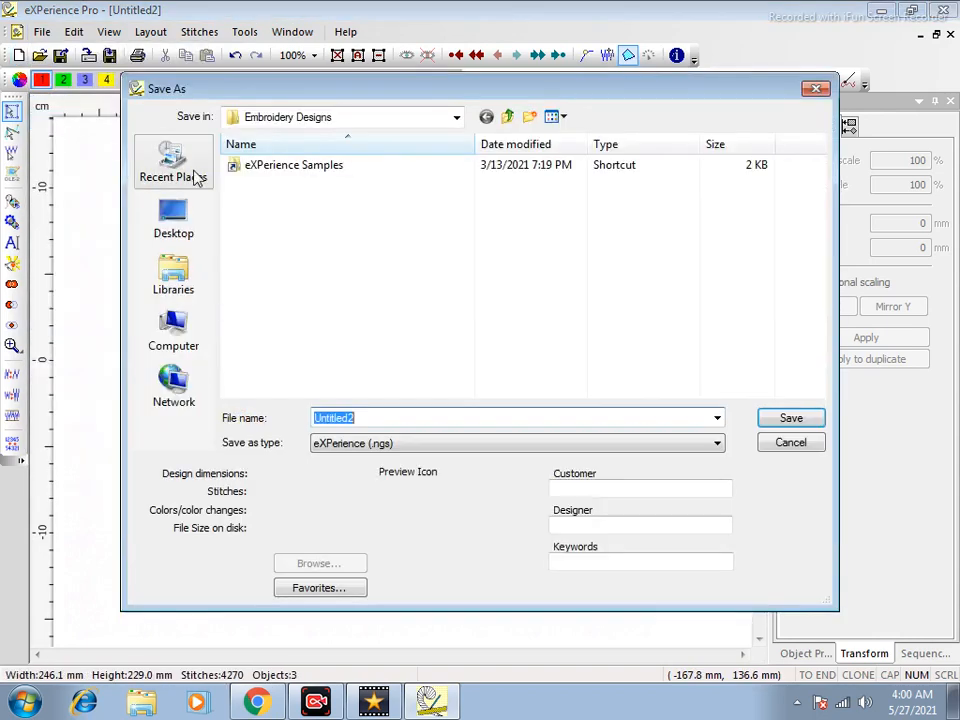
{"action": "left_click", "coordinate": [176, 234]}
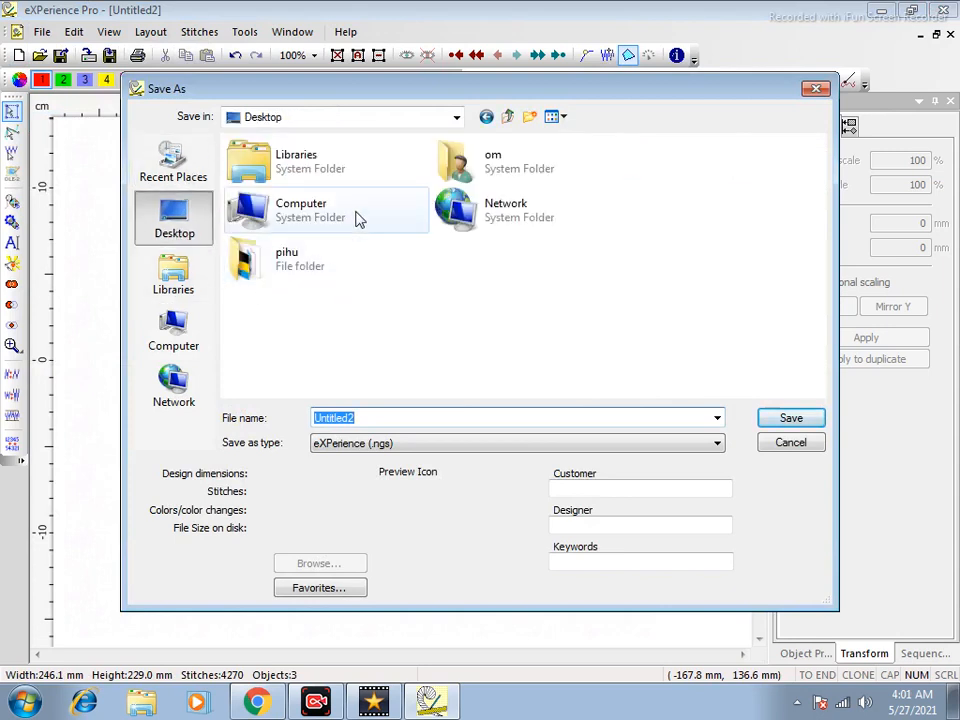
{"action": "double_click", "coordinate": [302, 210]}
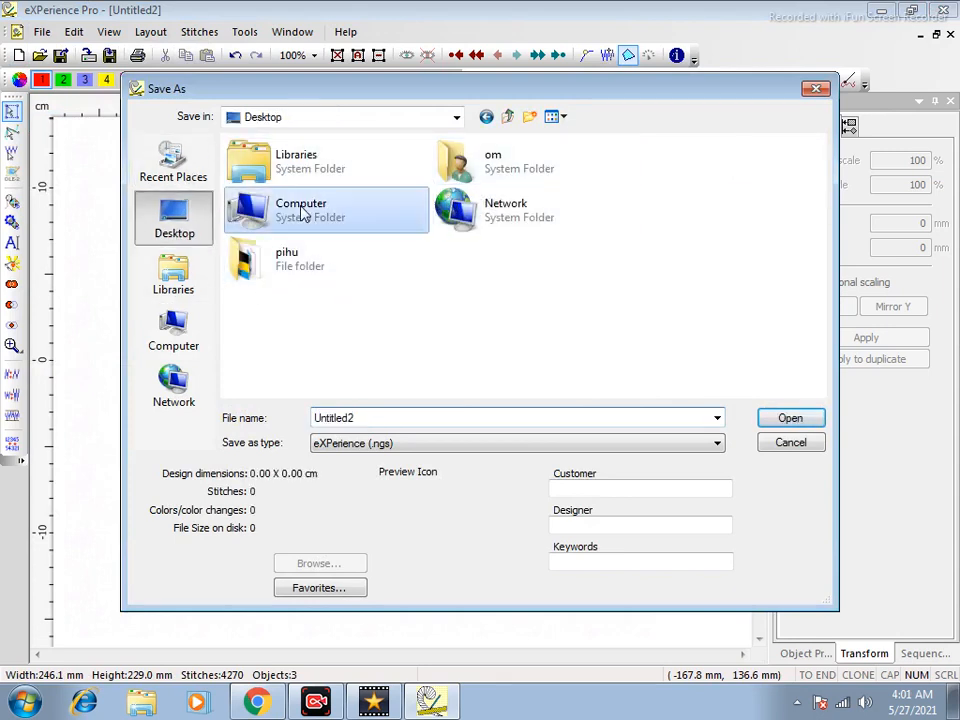
{"action": "double_click", "coordinate": [510, 188]}
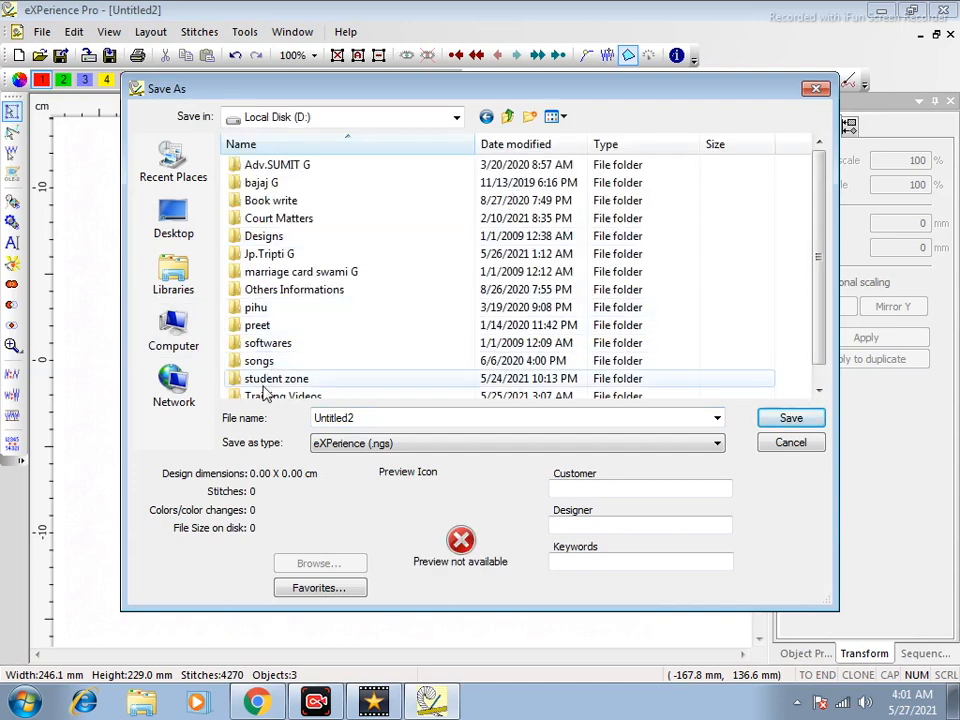
{"action": "double_click", "coordinate": [300, 380]}
{"action": "left_click", "coordinate": [262, 167]}
{"action": "double_click", "coordinate": [262, 176]}
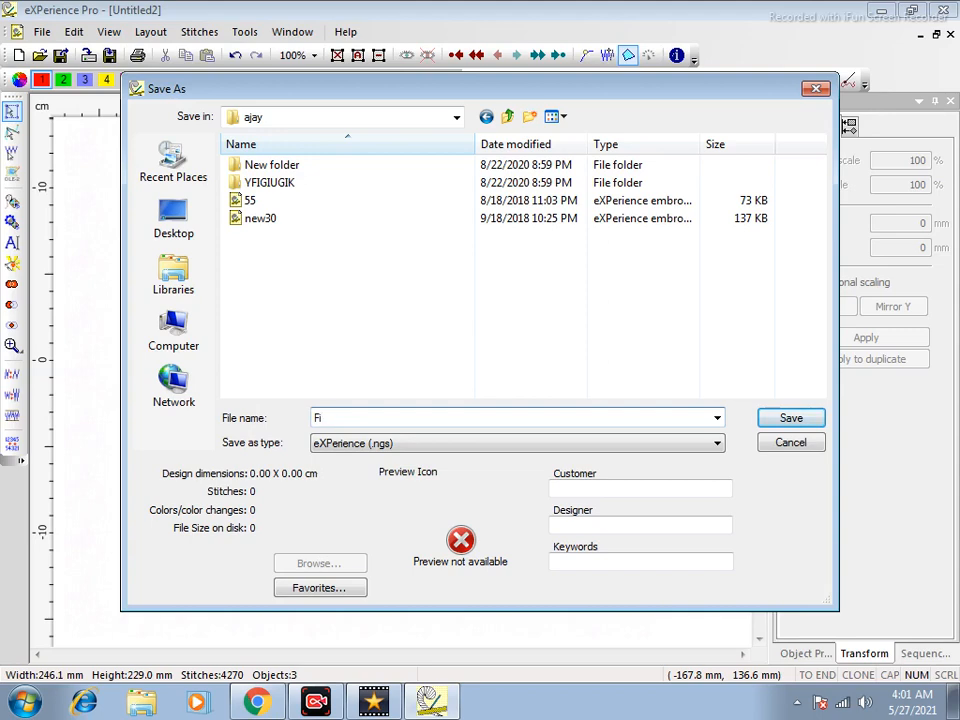
{"action": "key", "text": "Return"}
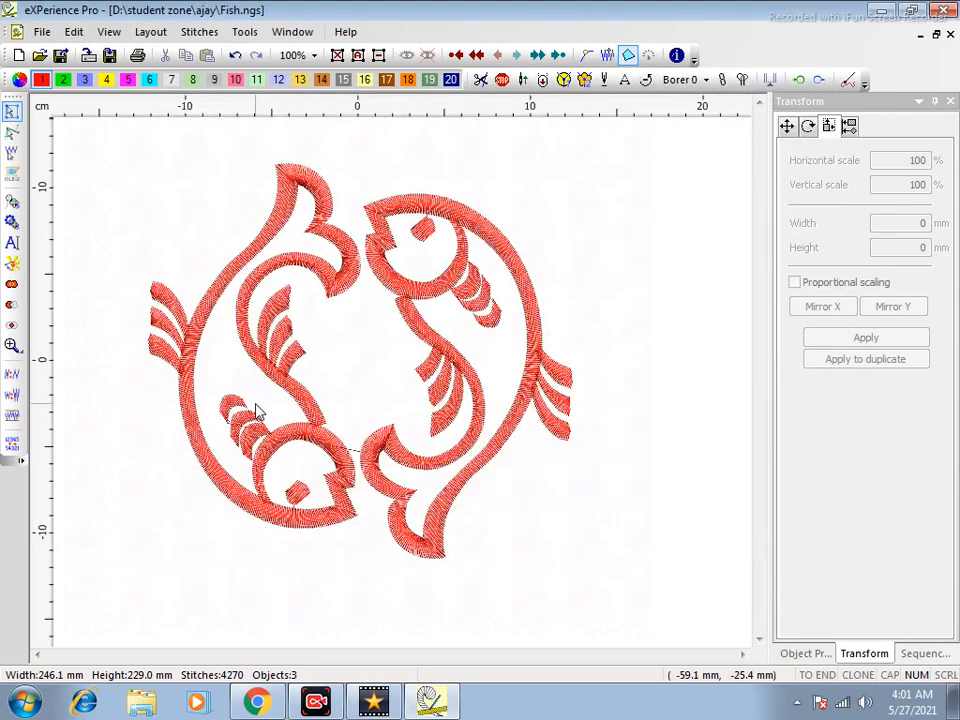
Start a new design and browse the pictures in the 4 satin folder for a backdrop
{"action": "scroll", "coordinate": [335, 382], "scroll_direction": "down", "scroll_amount": 3}
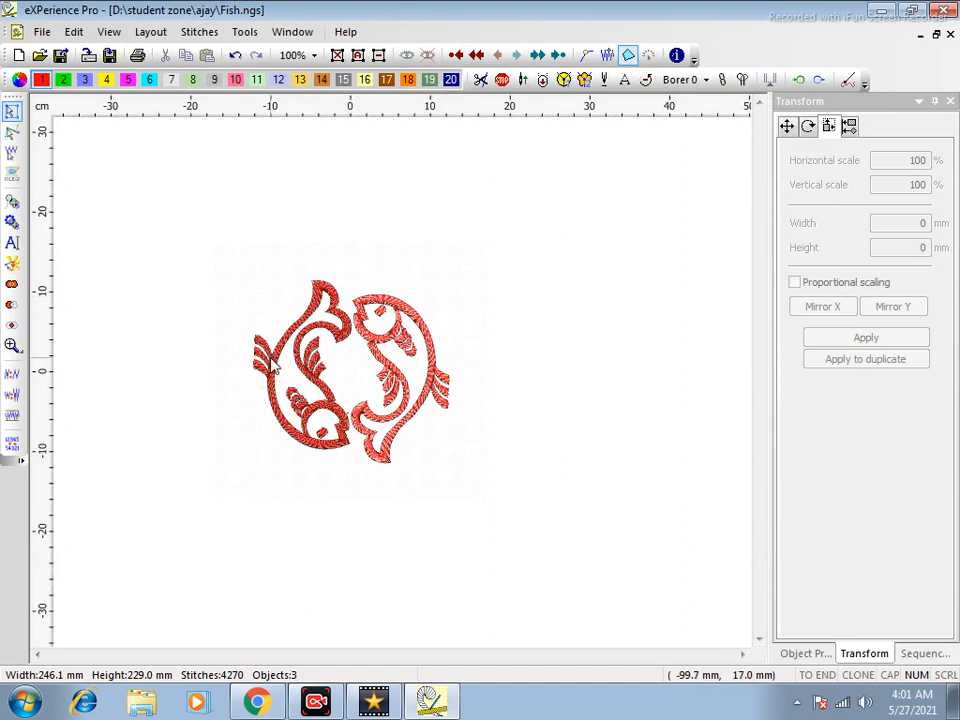
{"action": "left_click", "coordinate": [19, 56]}
{"action": "left_click", "coordinate": [552, 404]}
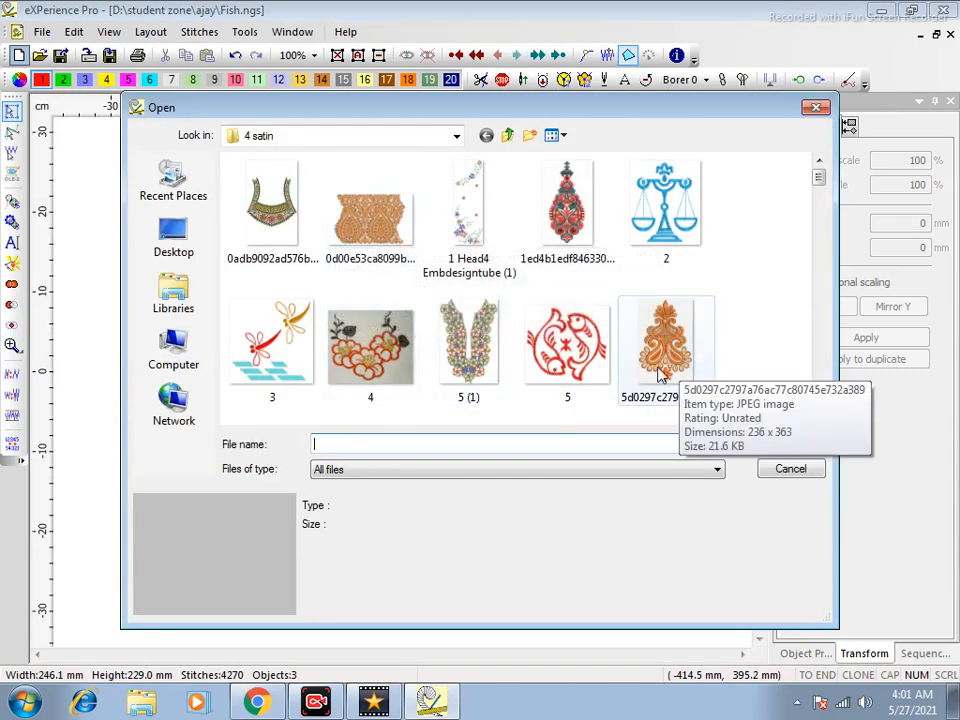
{"action": "left_click", "coordinate": [819, 416]}
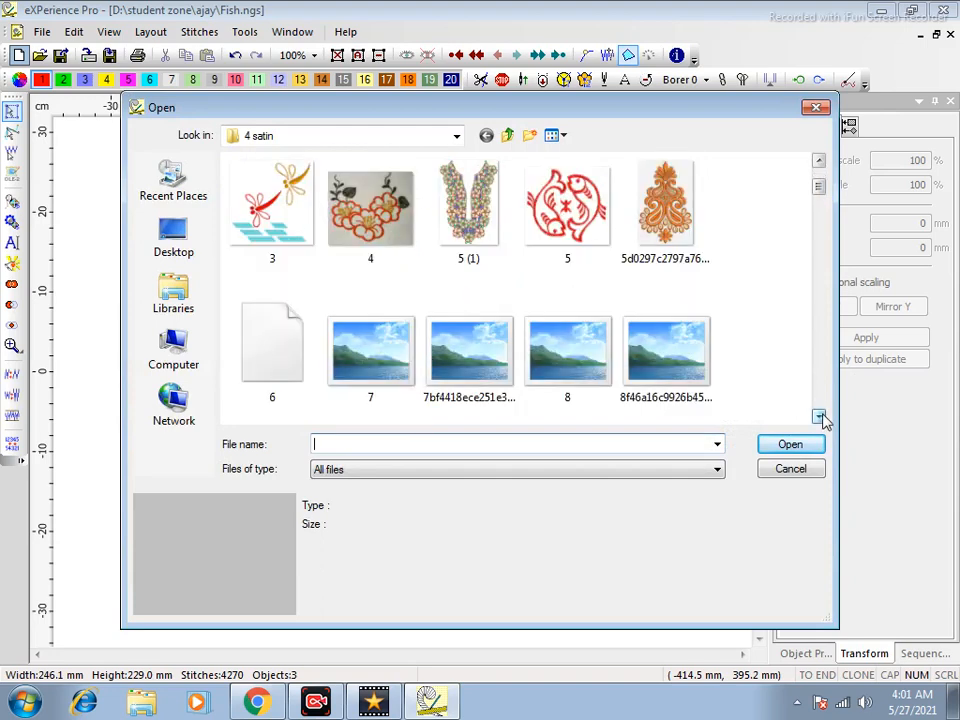
{"action": "left_click", "coordinate": [819, 416]}
{"action": "left_click", "coordinate": [819, 416]}
{"action": "left_click", "coordinate": [819, 416]}
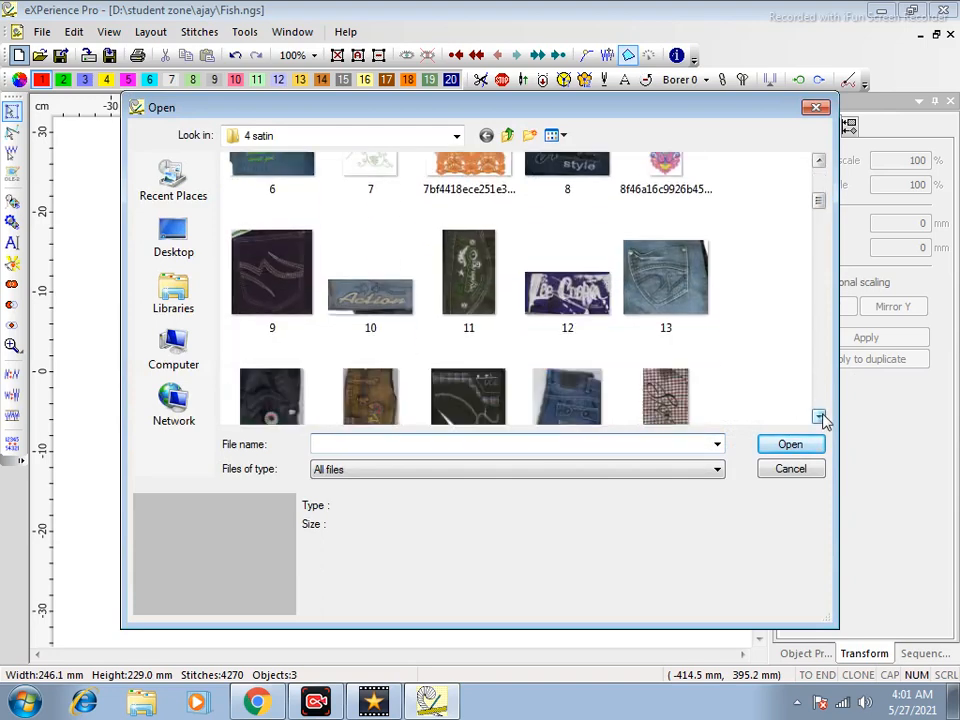
{"action": "left_click", "coordinate": [819, 416]}
Create the new design with the ladybug picture 16 from the 5 step training folder as its backdrop
{"action": "left_click", "coordinate": [290, 140]}
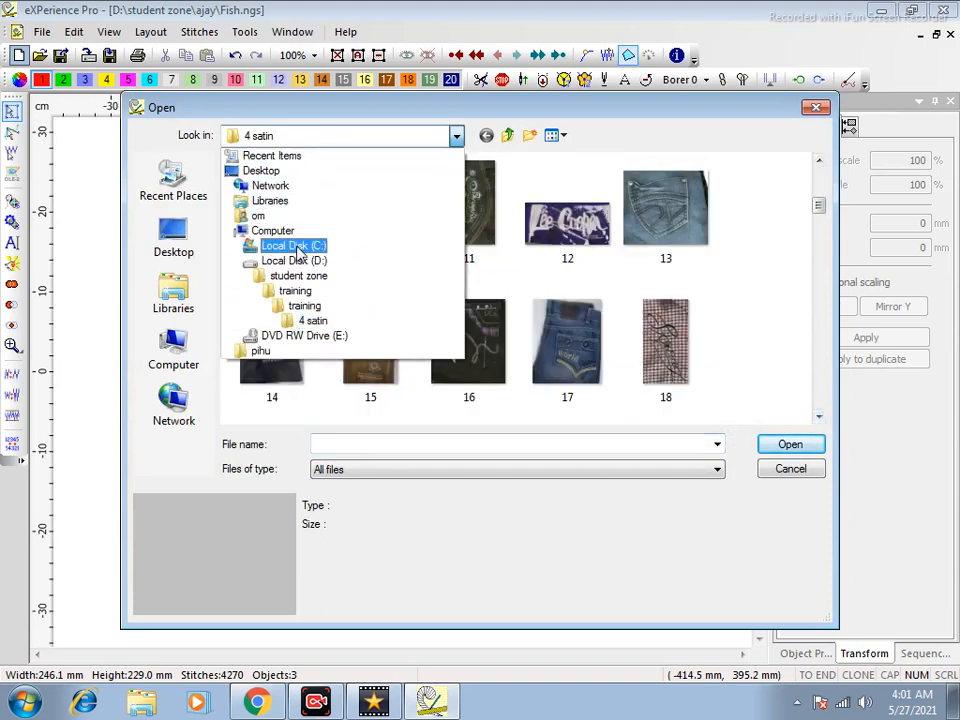
{"action": "left_click", "coordinate": [305, 306]}
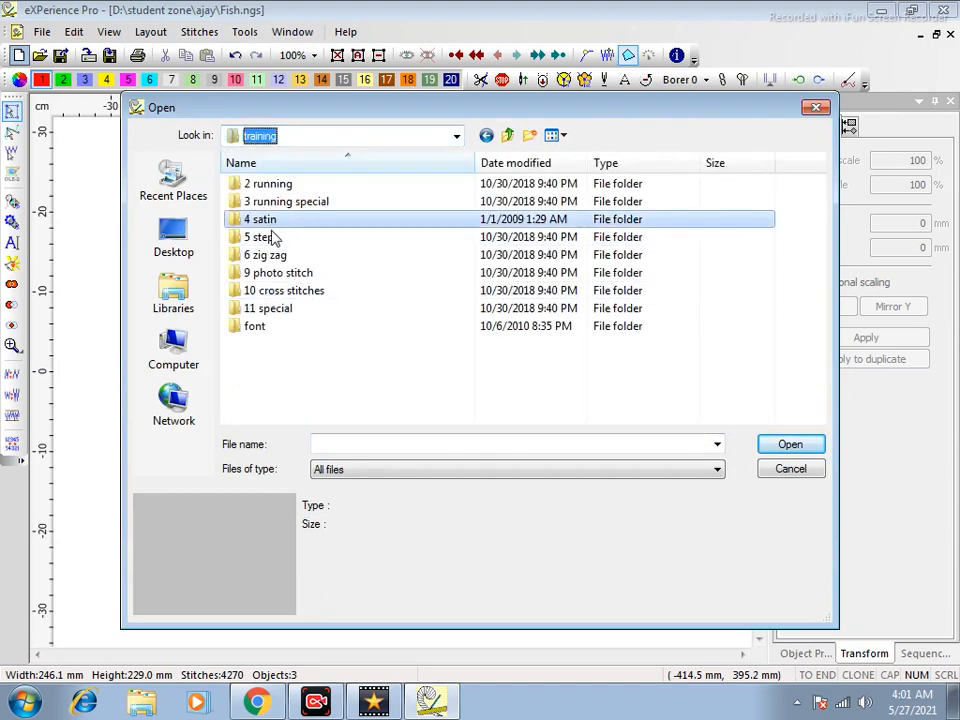
{"action": "double_click", "coordinate": [267, 238]}
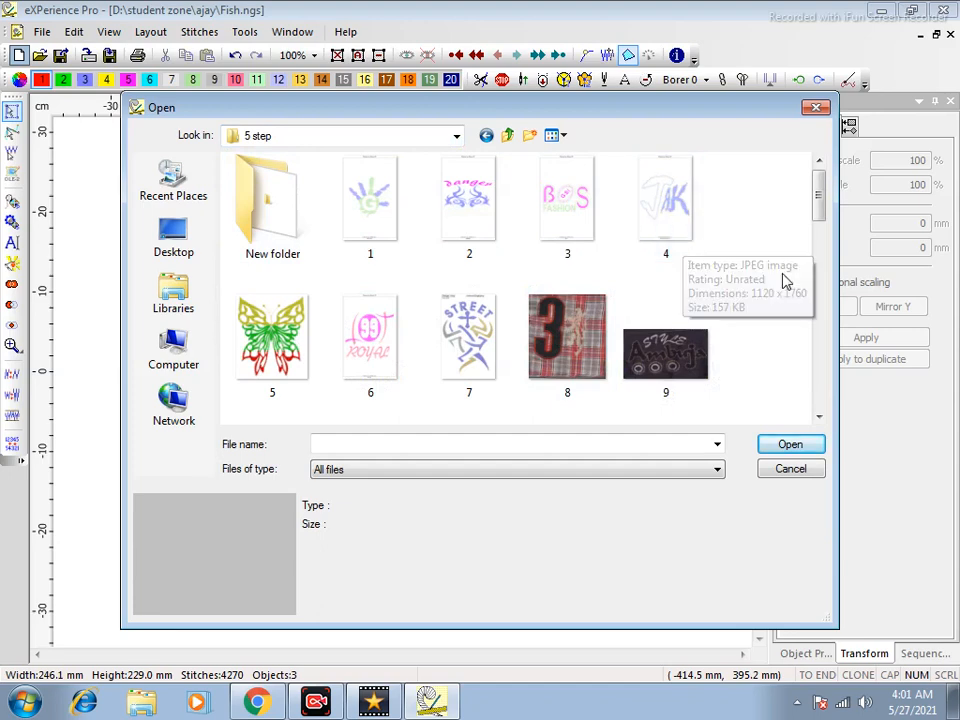
{"action": "left_click_drag", "start_coordinate": [818, 190], "coordinate": [823, 258]}
{"action": "left_click", "coordinate": [666, 195]}
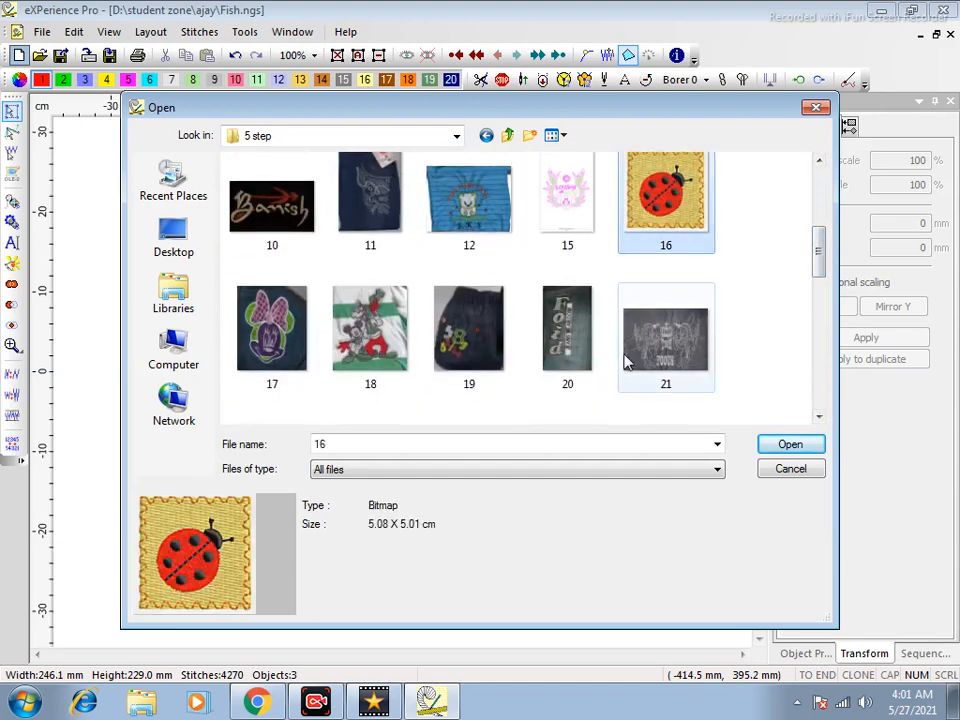
{"action": "left_click", "coordinate": [808, 446]}
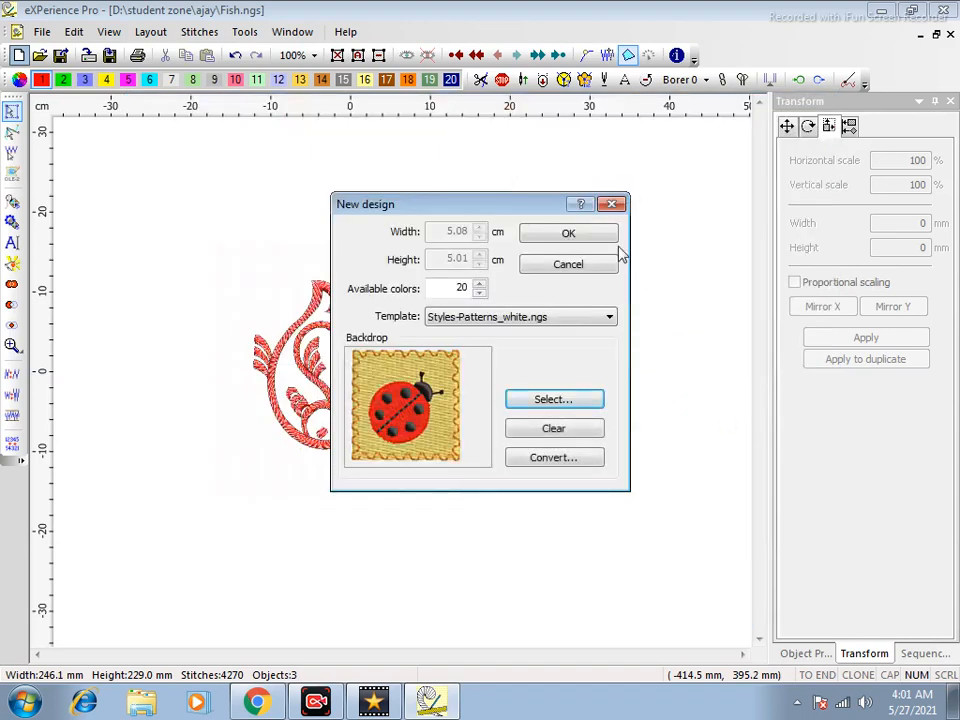
{"action": "left_click", "coordinate": [598, 238]}
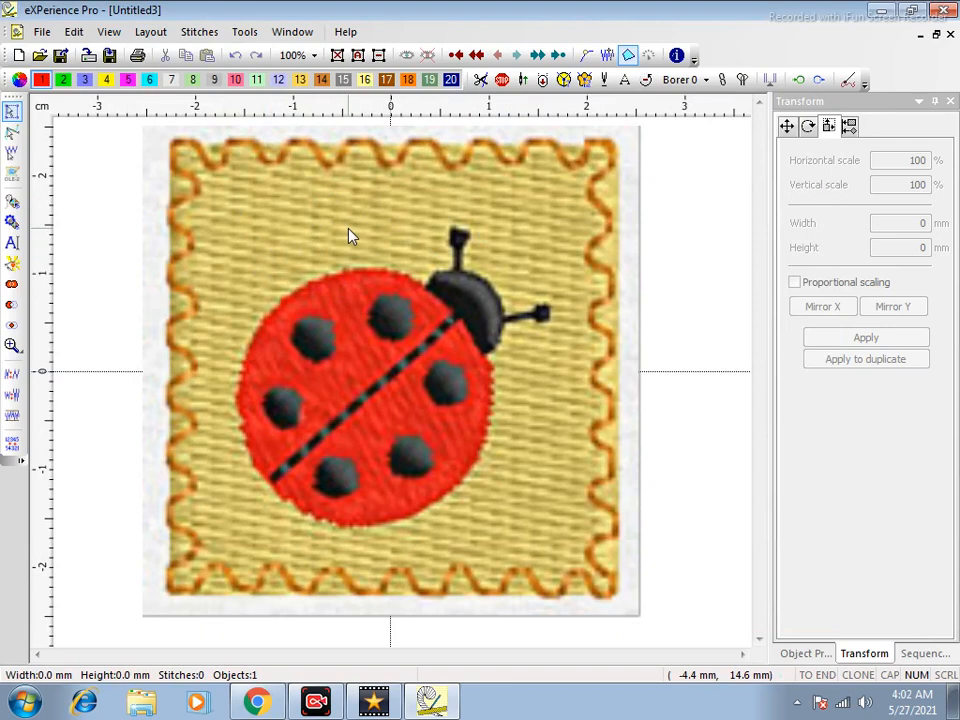
Show the object properties and choose Step (F5) as the stitch type for new objects
{"action": "middle_click", "coordinate": [407, 236]}
{"action": "right_click", "coordinate": [492, 244]}
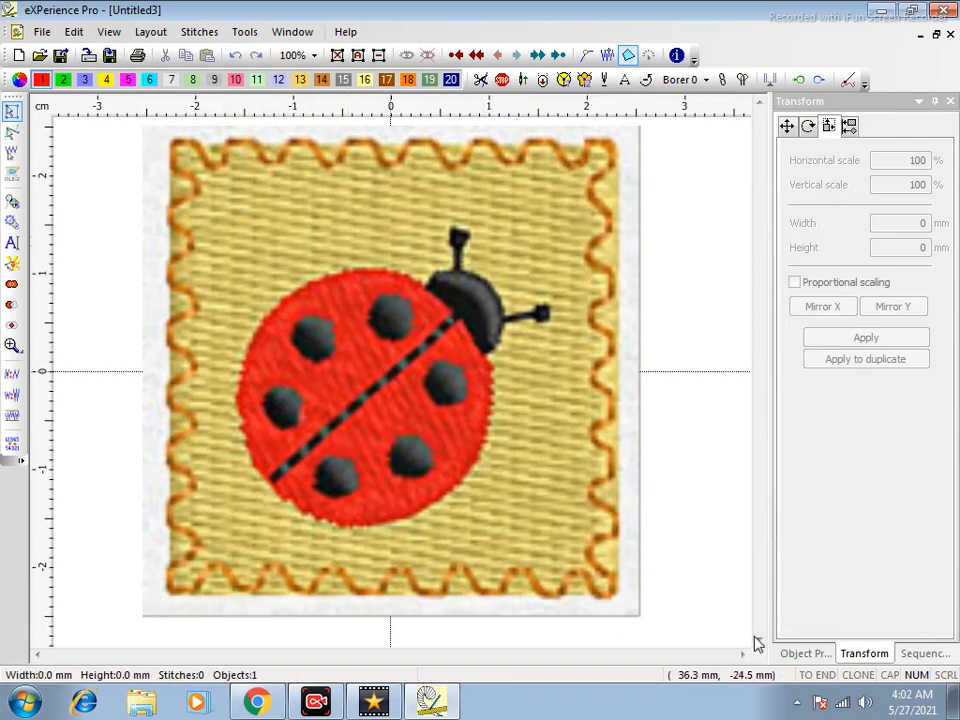
{"action": "left_click", "coordinate": [805, 653]}
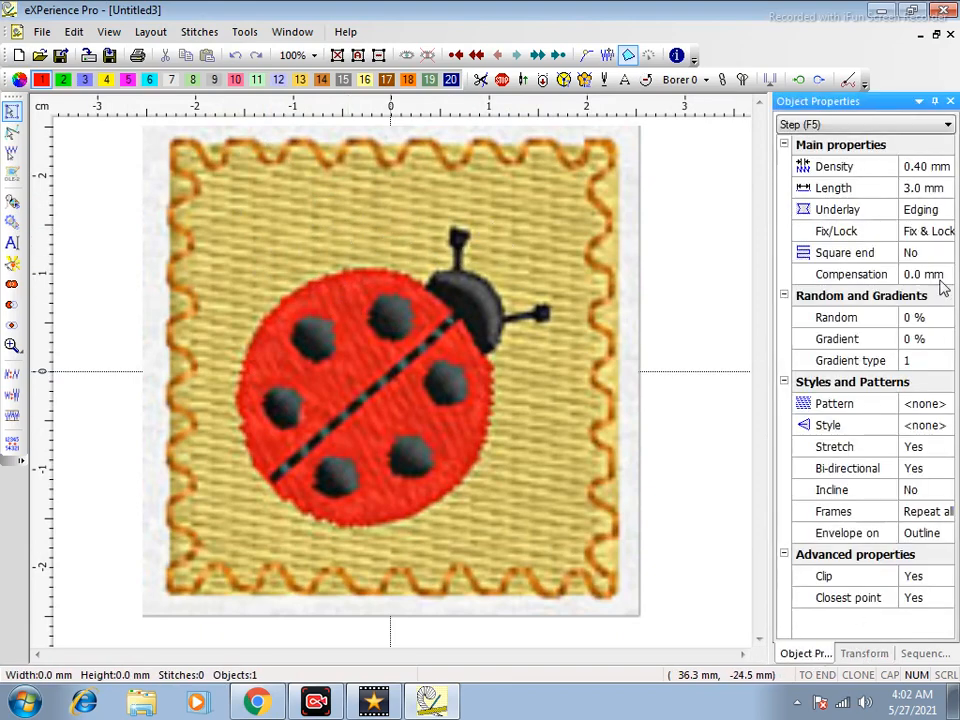
{"action": "left_click", "coordinate": [798, 125]}
{"action": "left_click", "coordinate": [814, 178]}
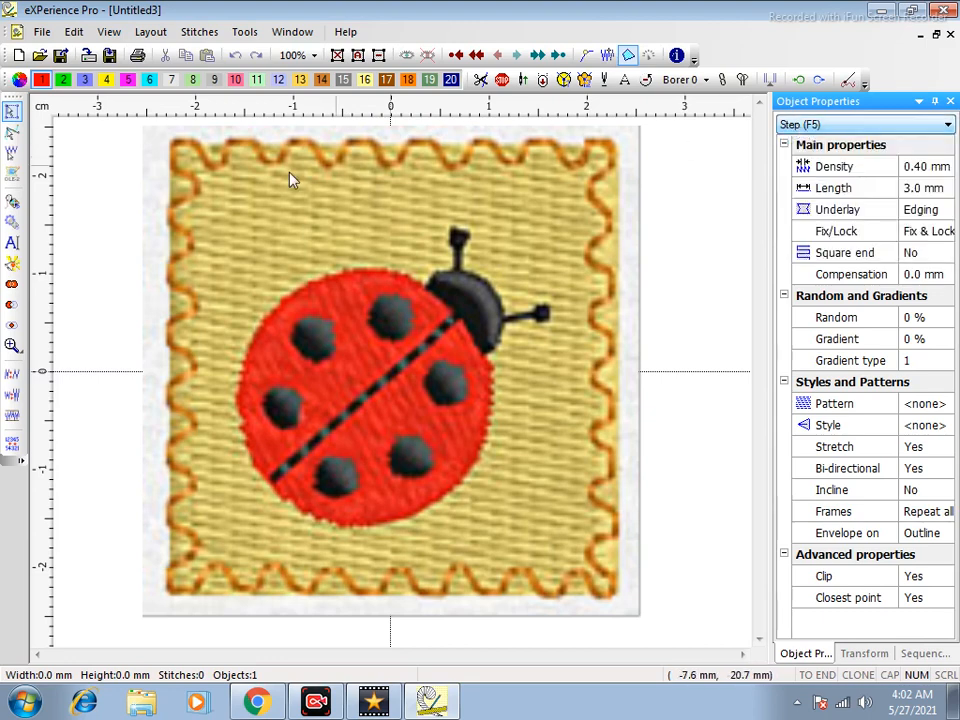
Begin digitizing a new object above the ladybug with a horizontal stitch direction line about 8.6 mm long
{"action": "left_click", "coordinate": [12, 201]}
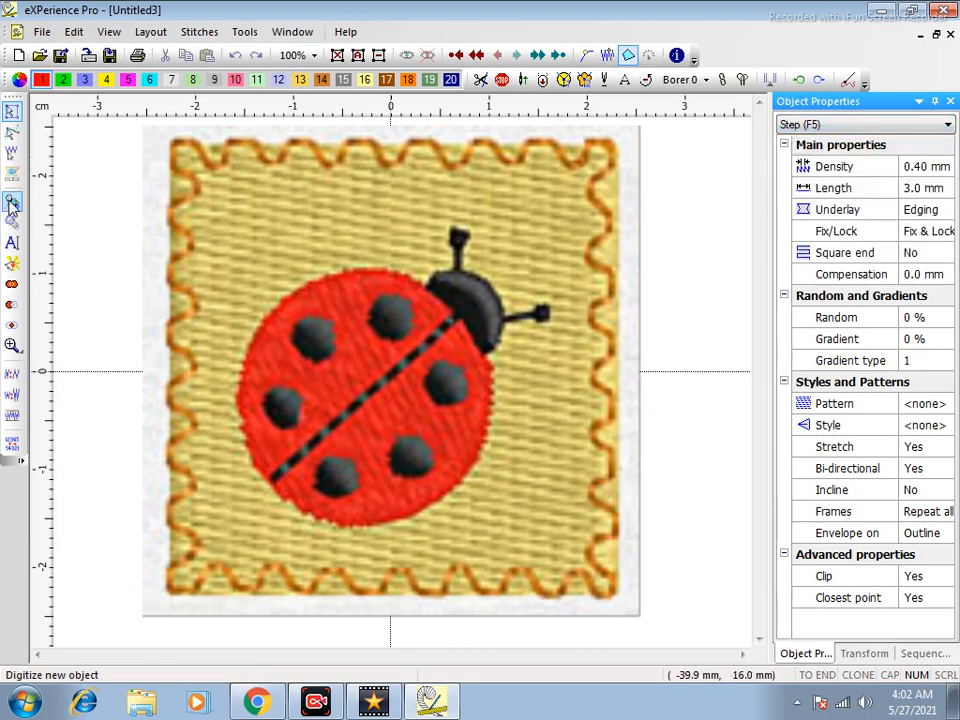
{"action": "left_click", "coordinate": [301, 213]}
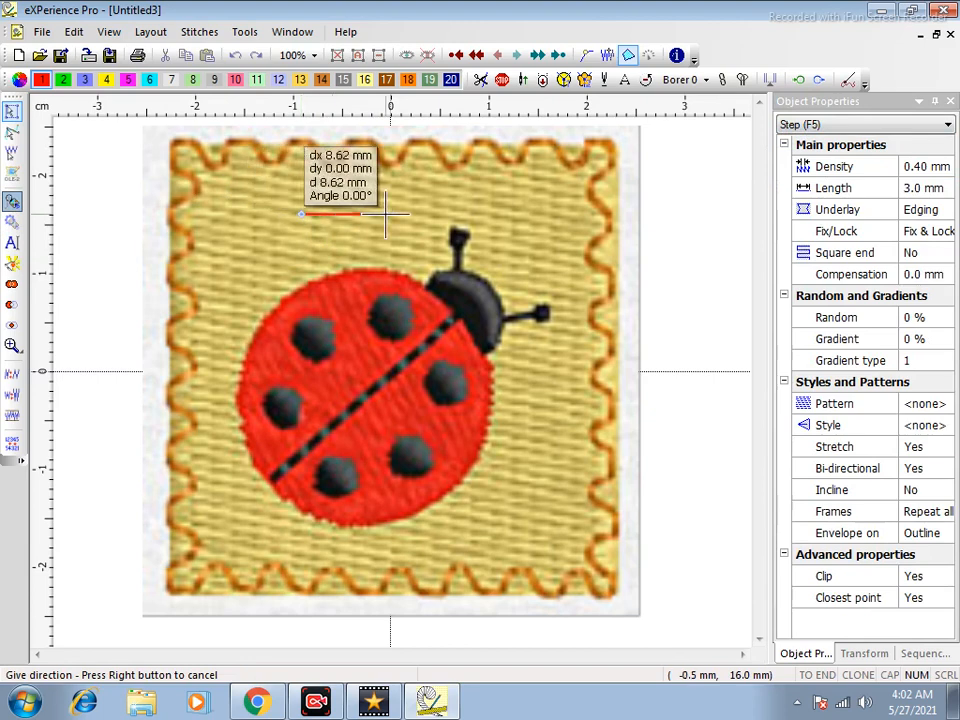
{"action": "left_click", "coordinate": [386, 213]}
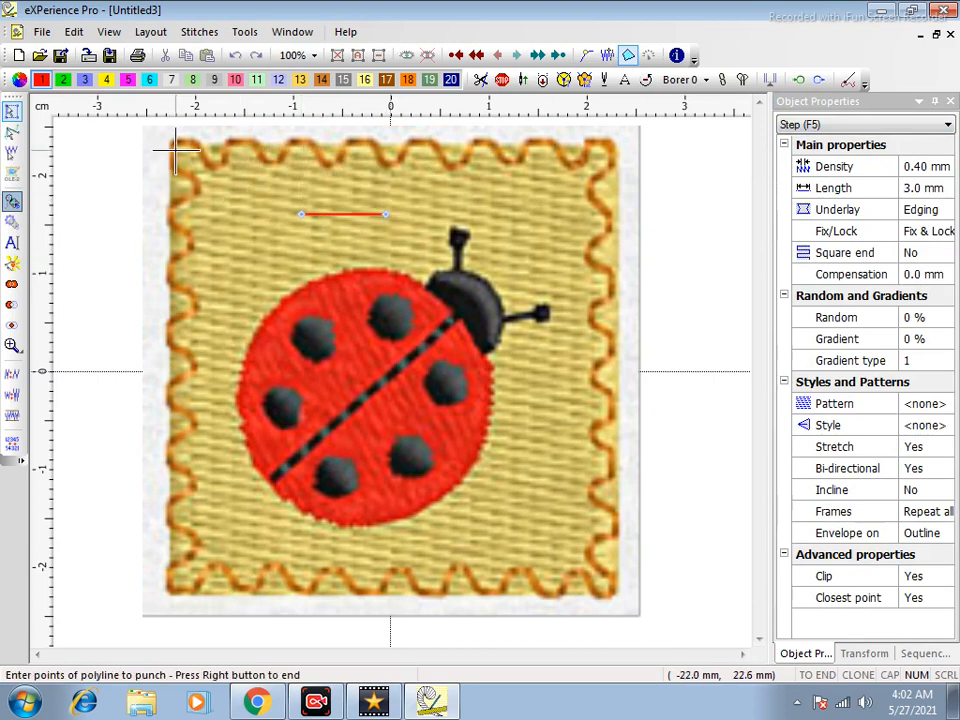
Insert a Rectangle/Square shape of about 45.6 by 45.8 mm over the patch's yellow background and complete it as a step-stitched object
{"action": "key", "text": "s"}
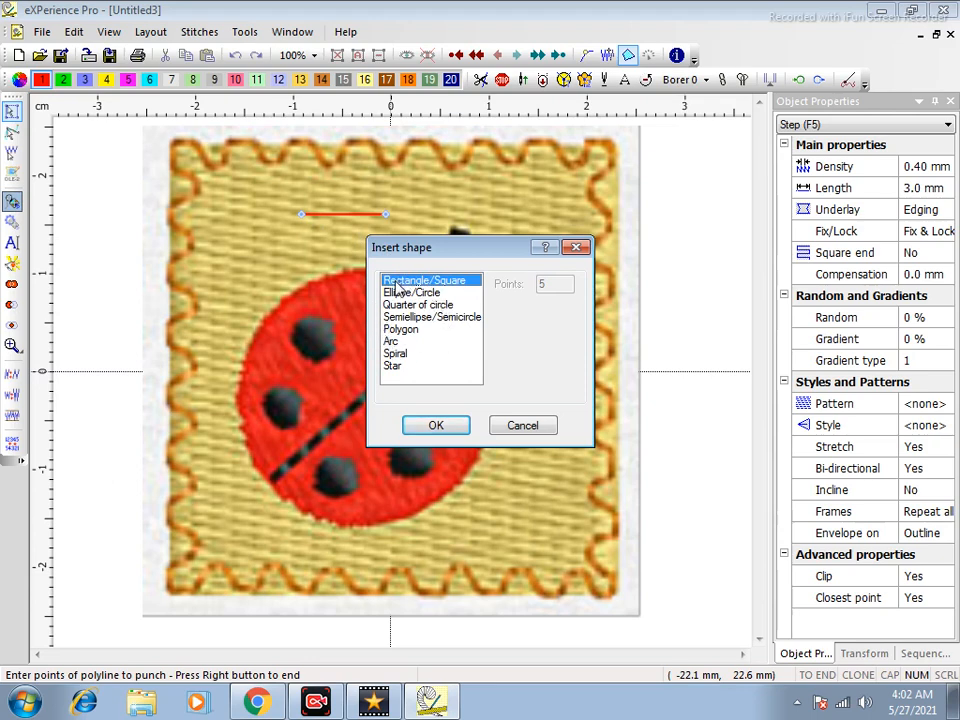
{"action": "left_click", "coordinate": [438, 426]}
{"action": "left_click_drag", "start_coordinate": [172, 142], "coordinate": [618, 594]}
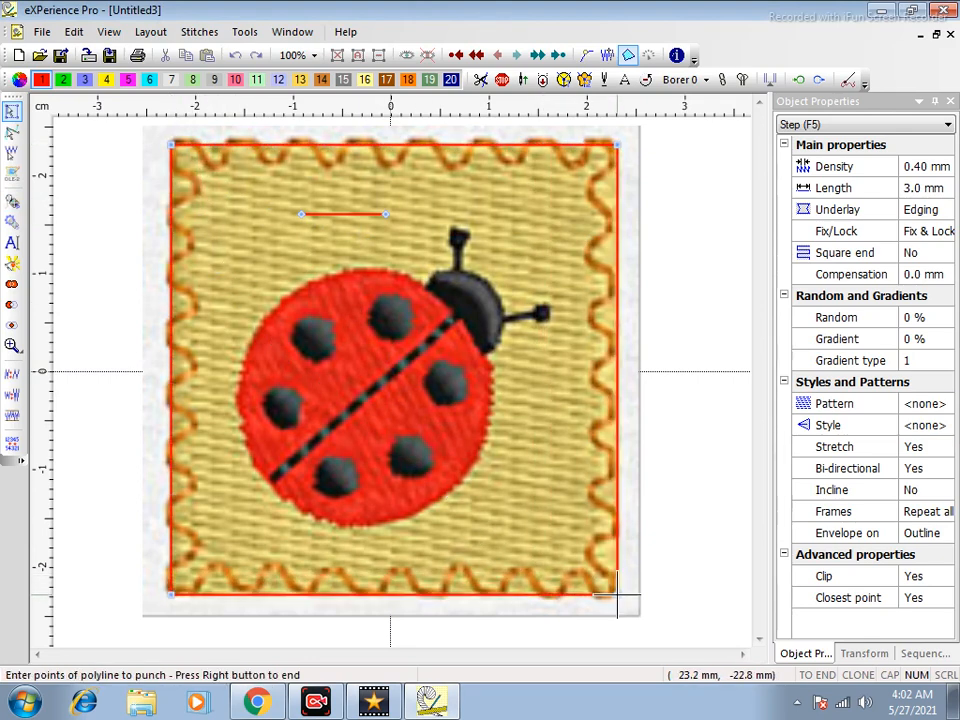
{"action": "right_click", "coordinate": [580, 520]}
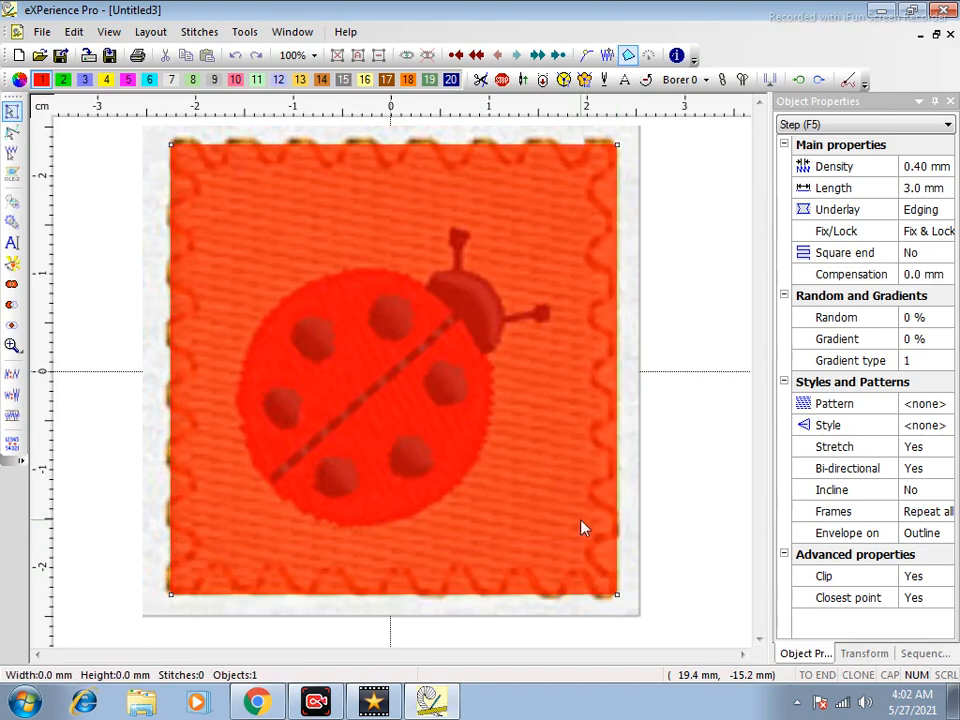
{"action": "left_click", "coordinate": [600, 332]}
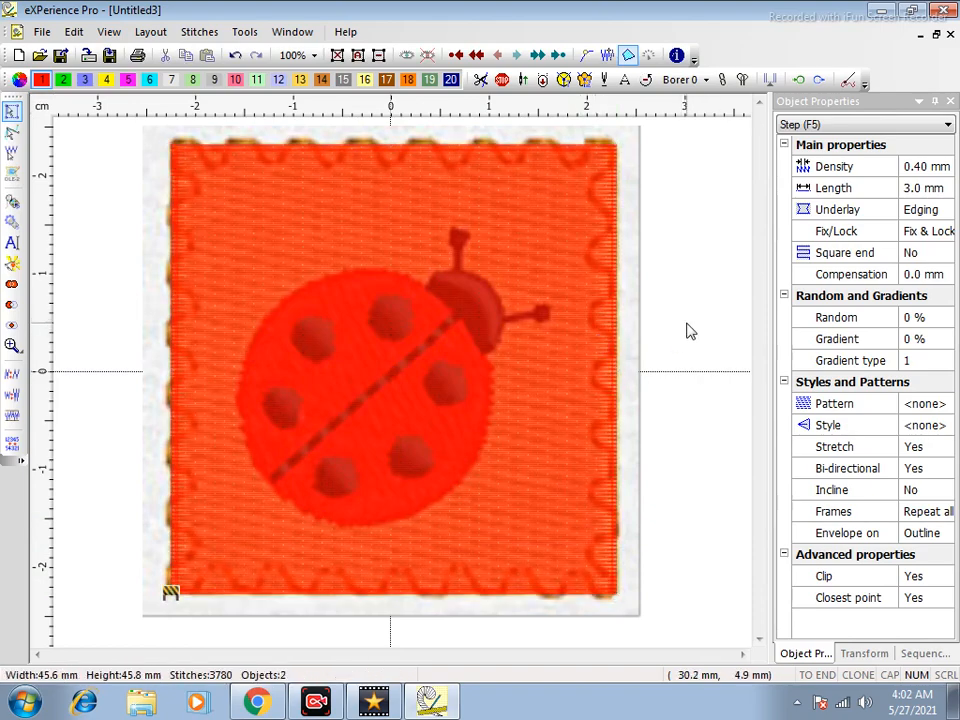
Delete the step-stitched square that covers the ladybug patch
{"action": "left_click", "coordinate": [449, 351]}
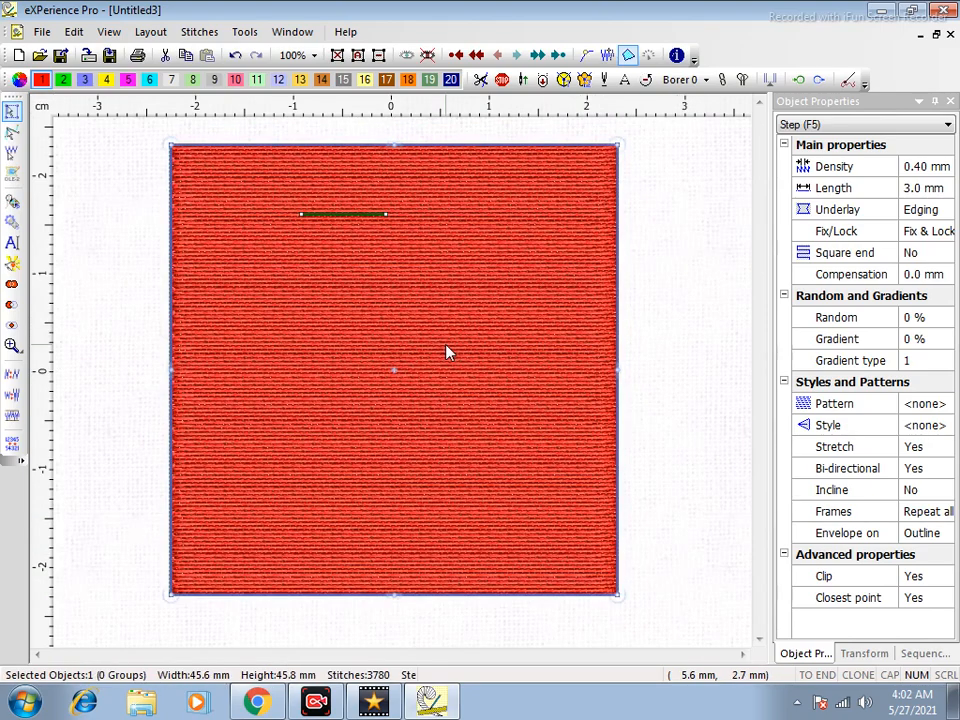
{"action": "scroll", "coordinate": [343, 311], "scroll_direction": "down", "scroll_amount": 2}
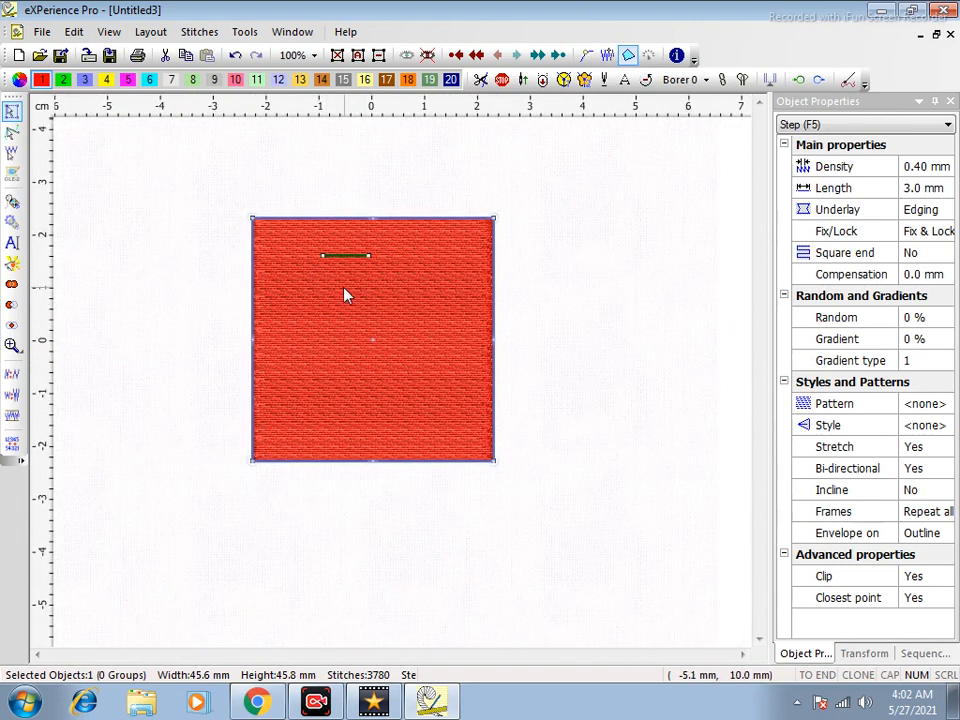
{"action": "scroll", "coordinate": [343, 298], "scroll_direction": "up", "scroll_amount": 1}
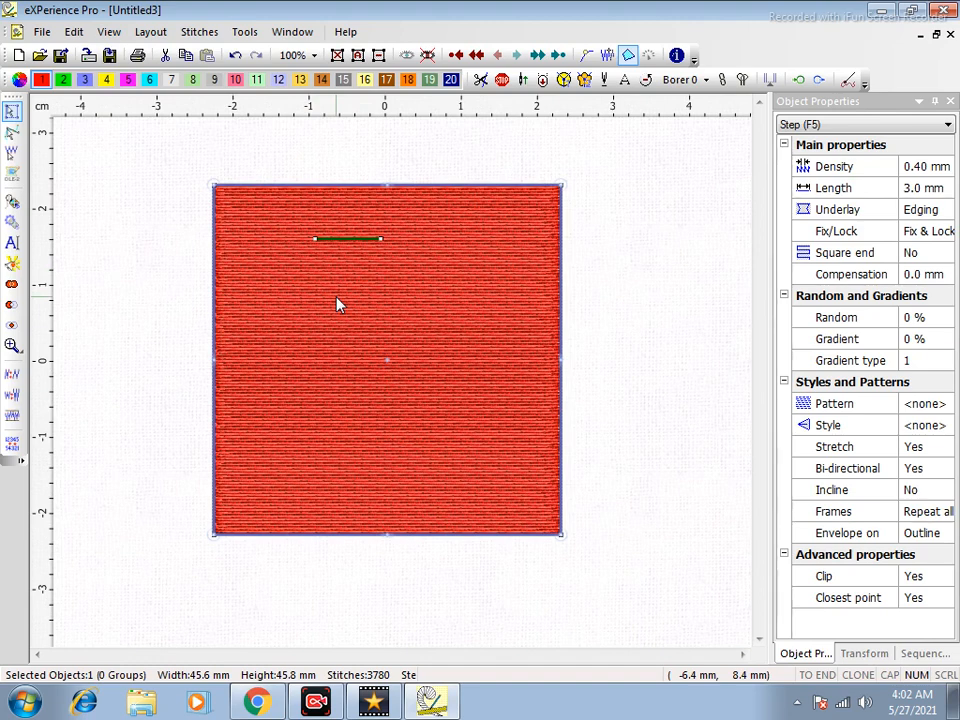
{"action": "key", "text": "Delete"}
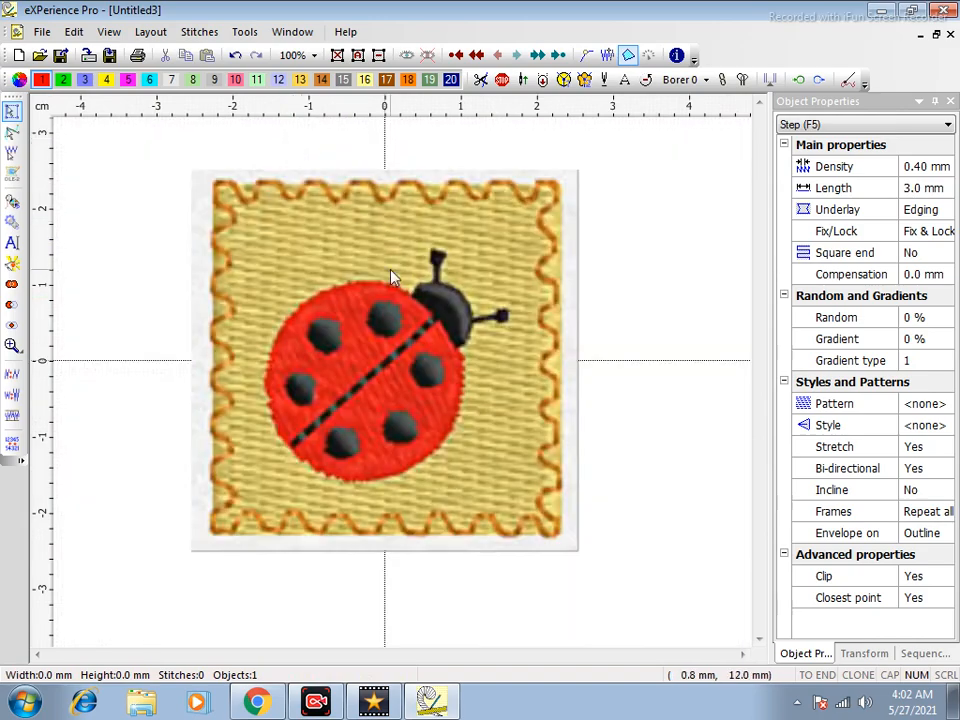
Digitize a four-cornered step-stitch shape of about 46.0 by 46.8 mm over the yellow background, with a horizontal stitch direction line above the ladybug
{"action": "left_click", "coordinate": [391, 299]}
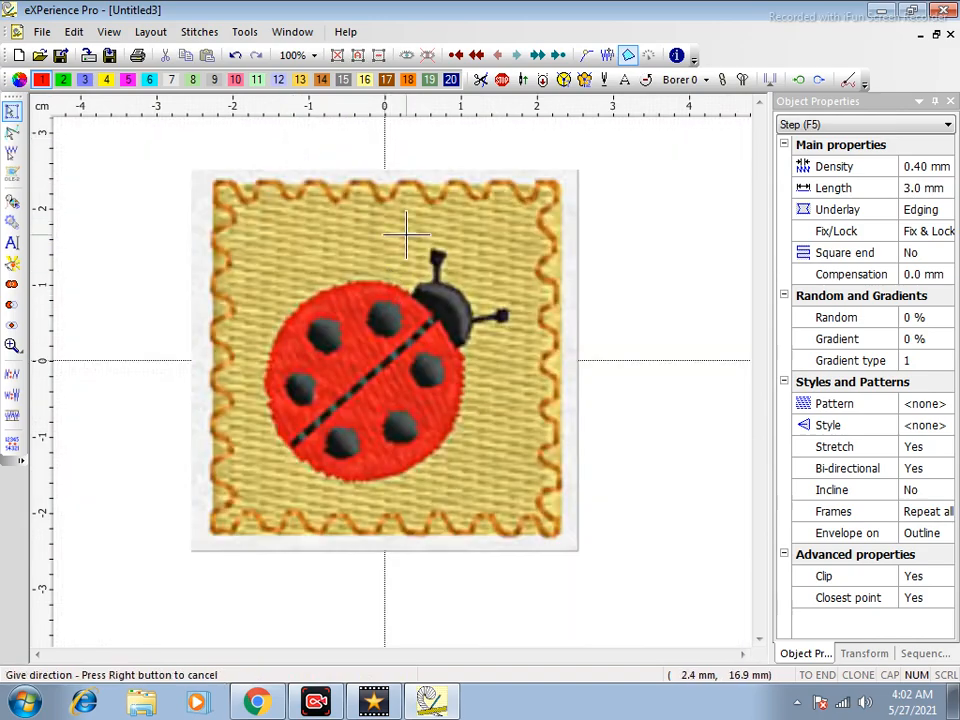
{"action": "left_click", "coordinate": [311, 233]}
{"action": "left_click", "coordinate": [380, 233]}
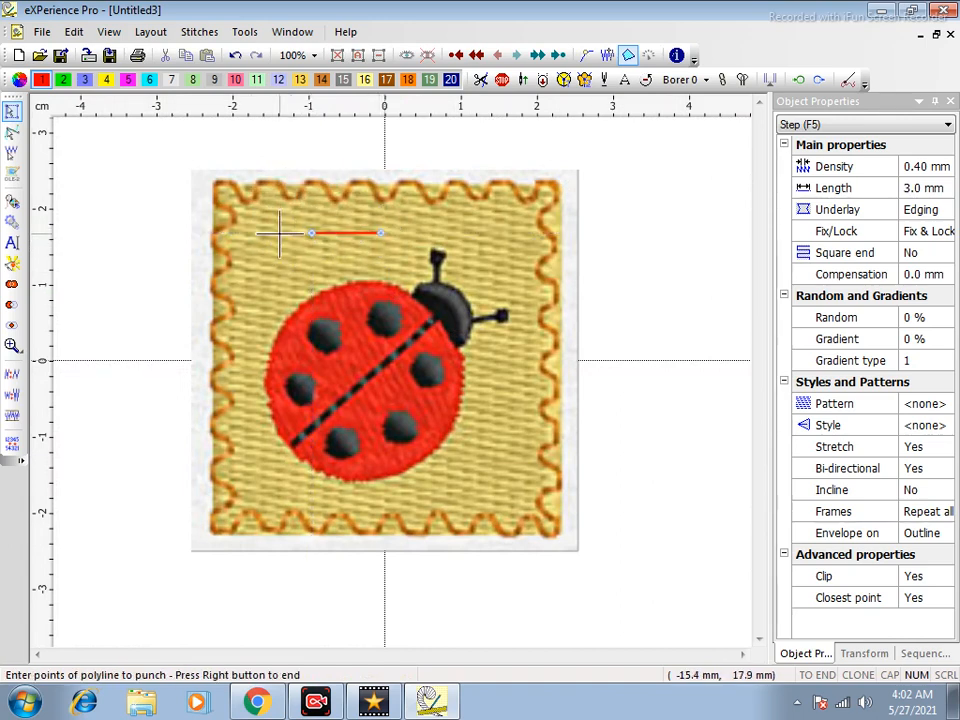
{"action": "left_click", "coordinate": [212, 183]}
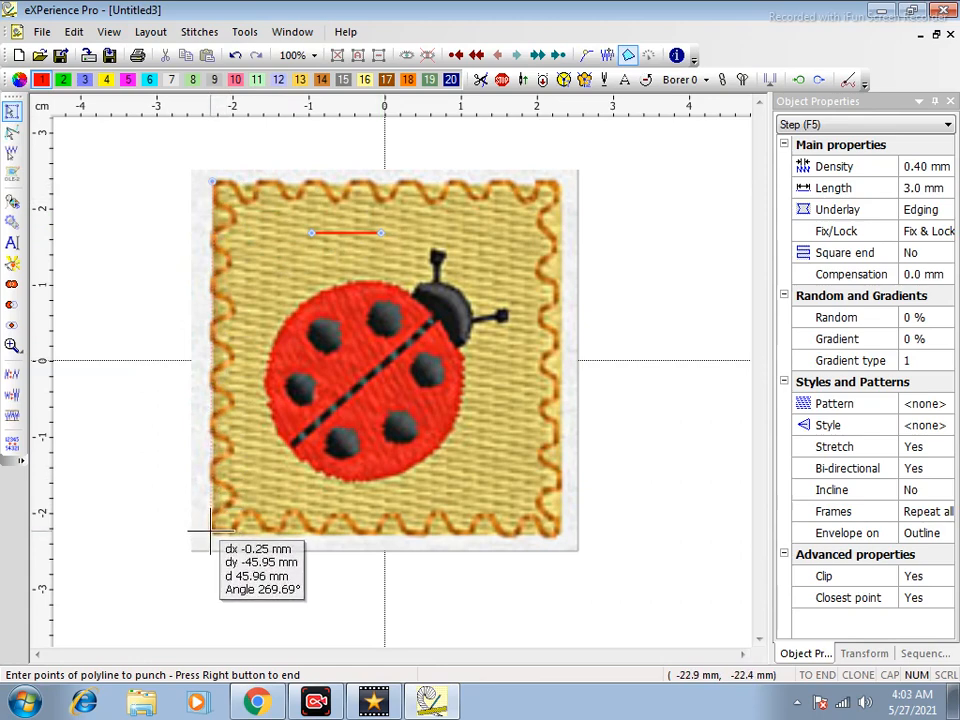
{"action": "left_click", "coordinate": [211, 531]}
{"action": "left_click", "coordinate": [559, 535]}
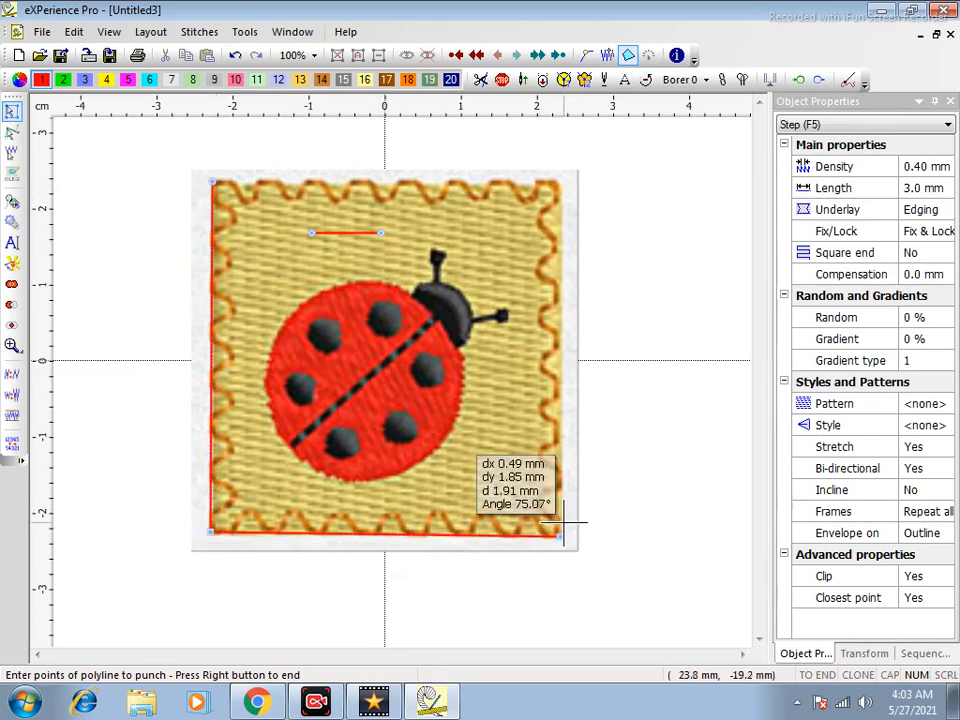
{"action": "left_click", "coordinate": [560, 179]}
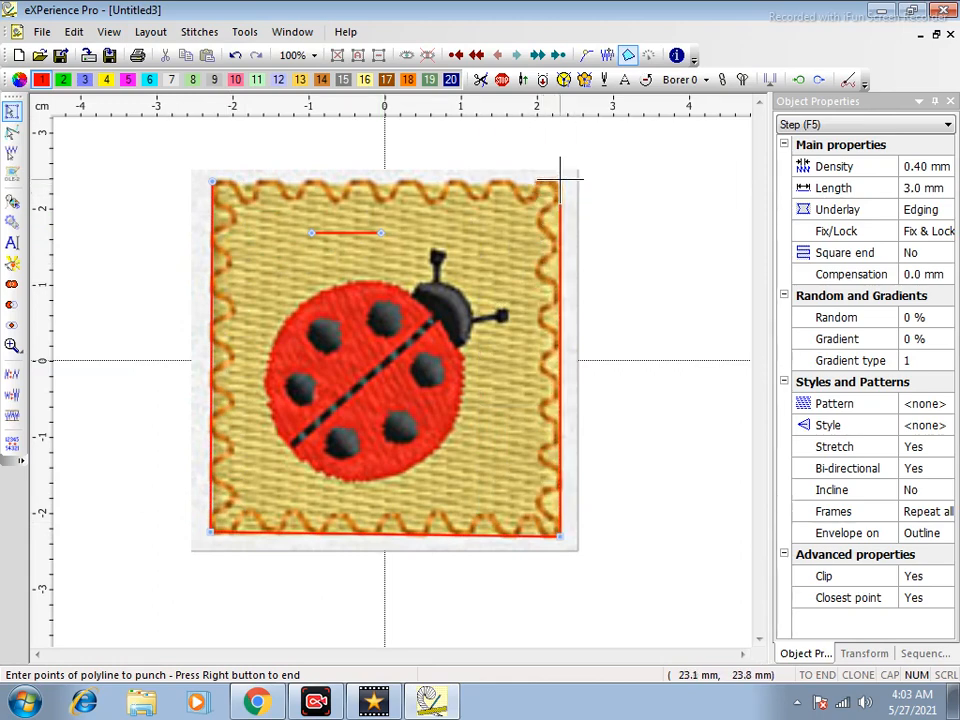
{"action": "right_click", "coordinate": [210, 180]}
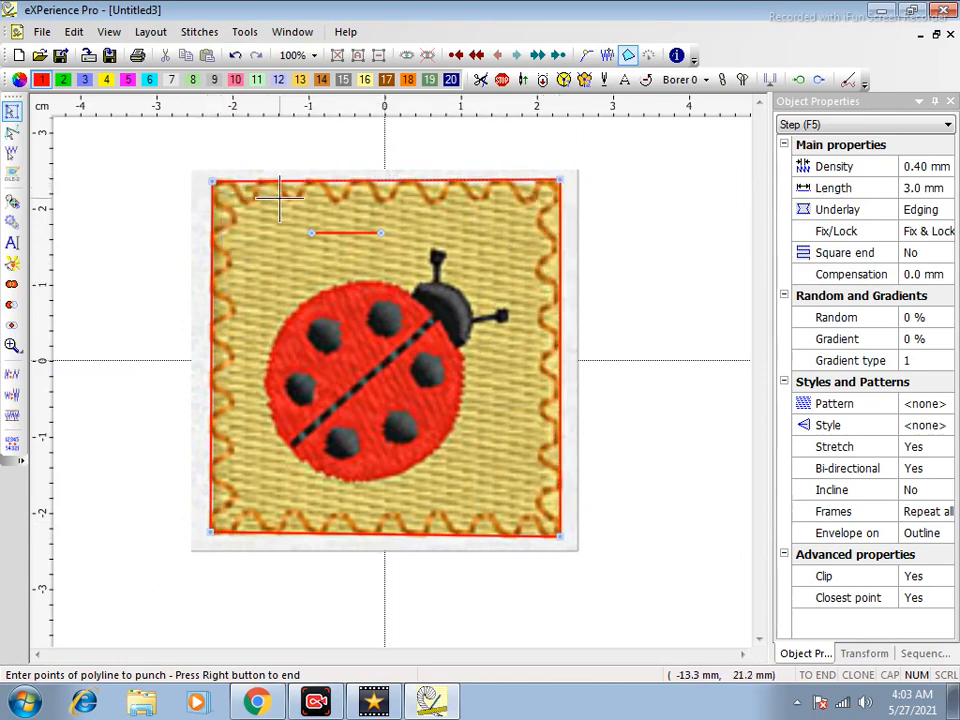
{"action": "left_click", "coordinate": [642, 259]}
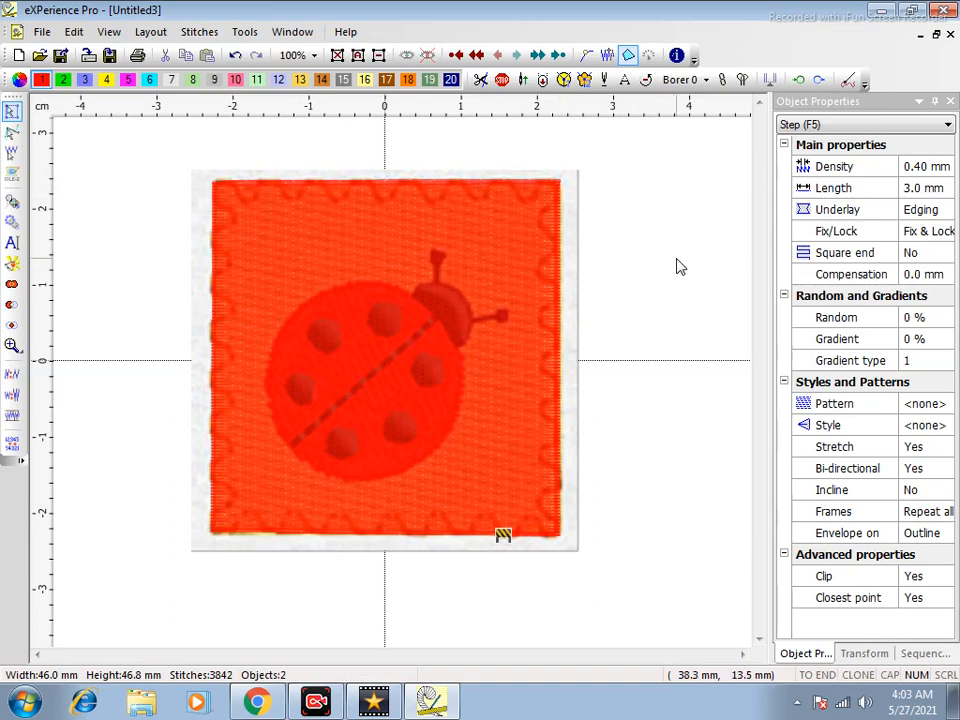
Hide the background square and turn off the filled shape display to uncover the backdrop picture
{"action": "left_click", "coordinate": [330, 250]}
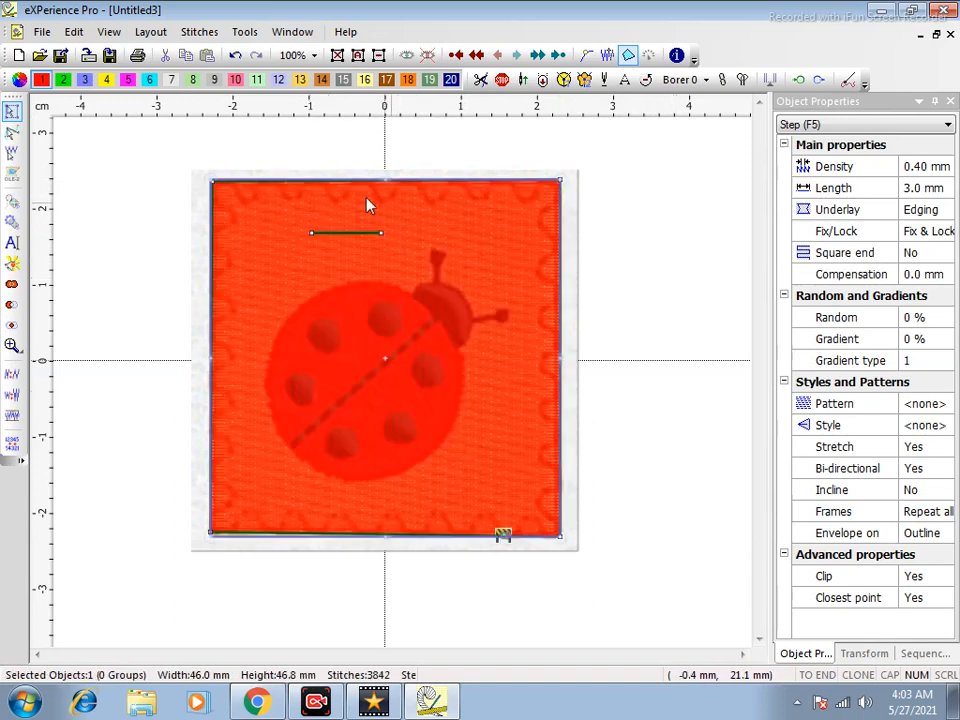
{"action": "left_click", "coordinate": [427, 56]}
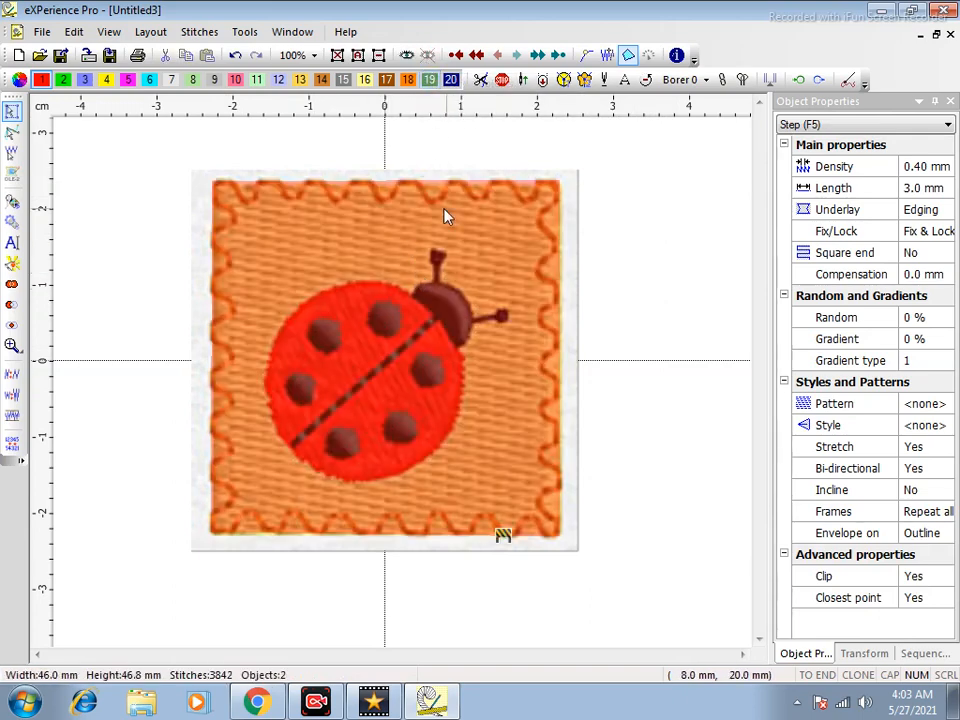
{"action": "left_click", "coordinate": [628, 56]}
{"action": "left_click", "coordinate": [628, 56]}
{"action": "left_click", "coordinate": [628, 56]}
{"action": "left_click", "coordinate": [628, 56]}
{"action": "left_click", "coordinate": [628, 56]}
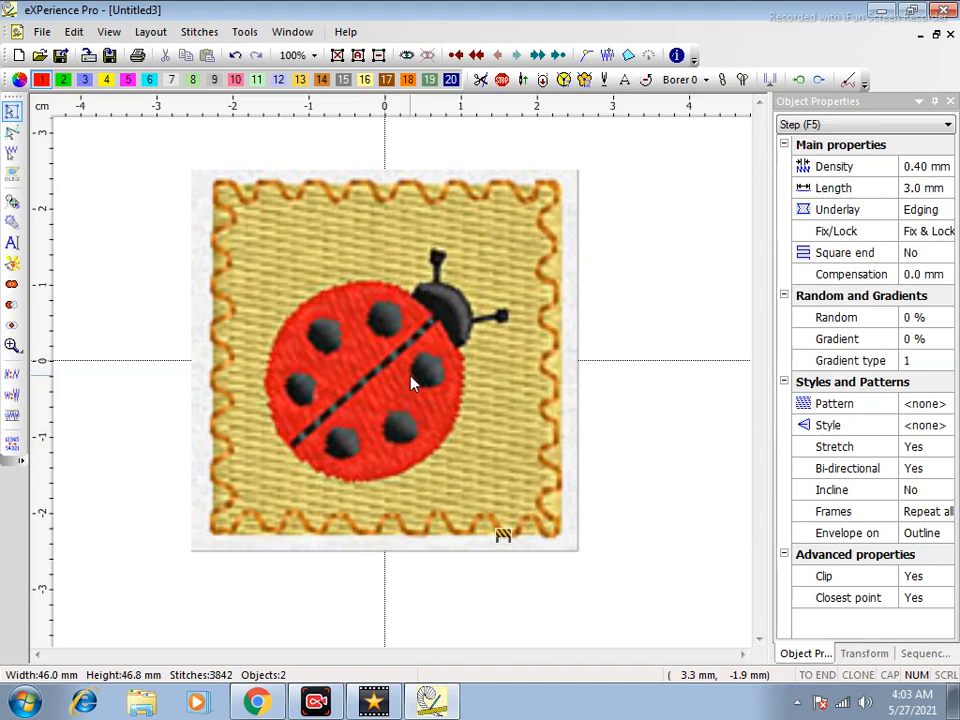
Begin a new step-stitch object with a steep slanted stitch direction line across the middle of the ladybug's body
{"action": "key", "text": "d"}
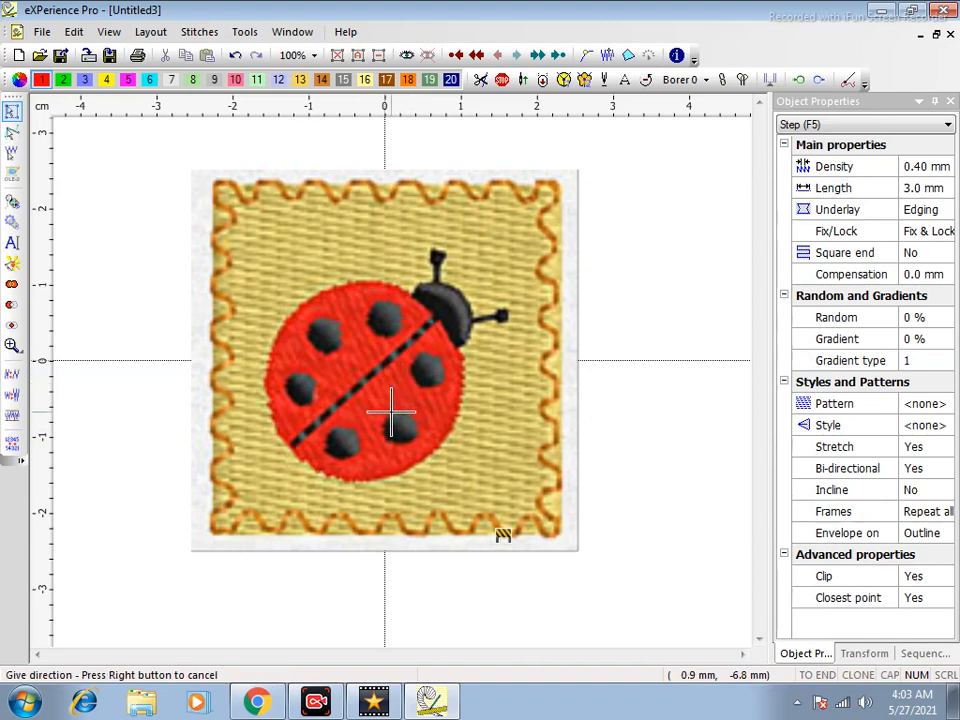
{"action": "left_click_drag", "start_coordinate": [390, 421], "coordinate": [362, 353]}
{"action": "left_click", "coordinate": [362, 353]}
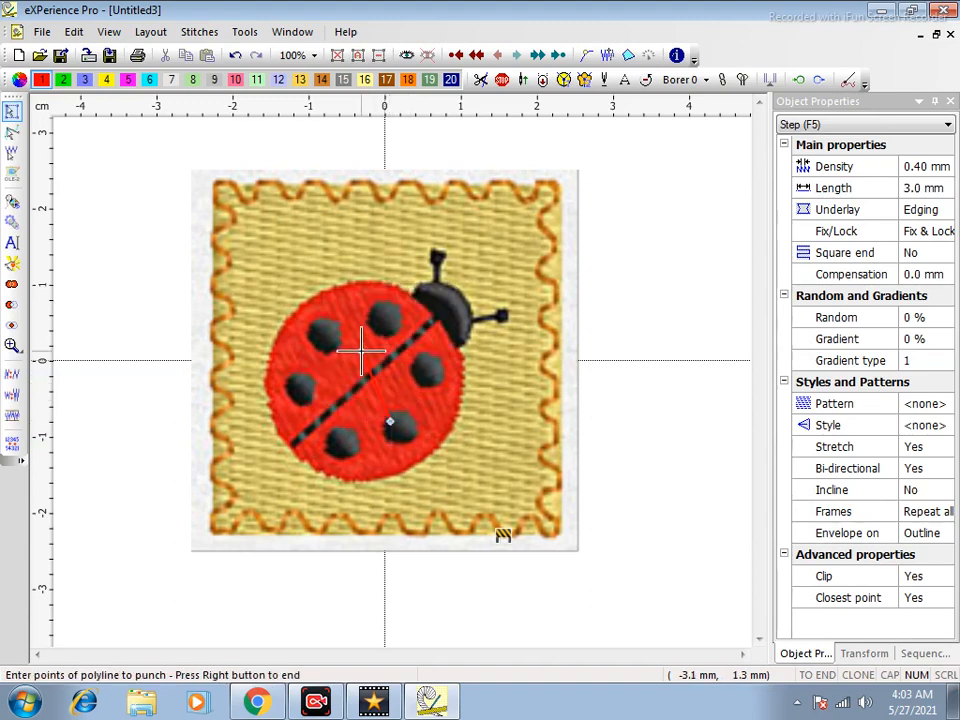
Trace the ladybug's round red body with curve points, about 25.9 by 26.4 mm, and complete it as a step-stitched object
{"action": "left_click", "coordinate": [310, 296]}
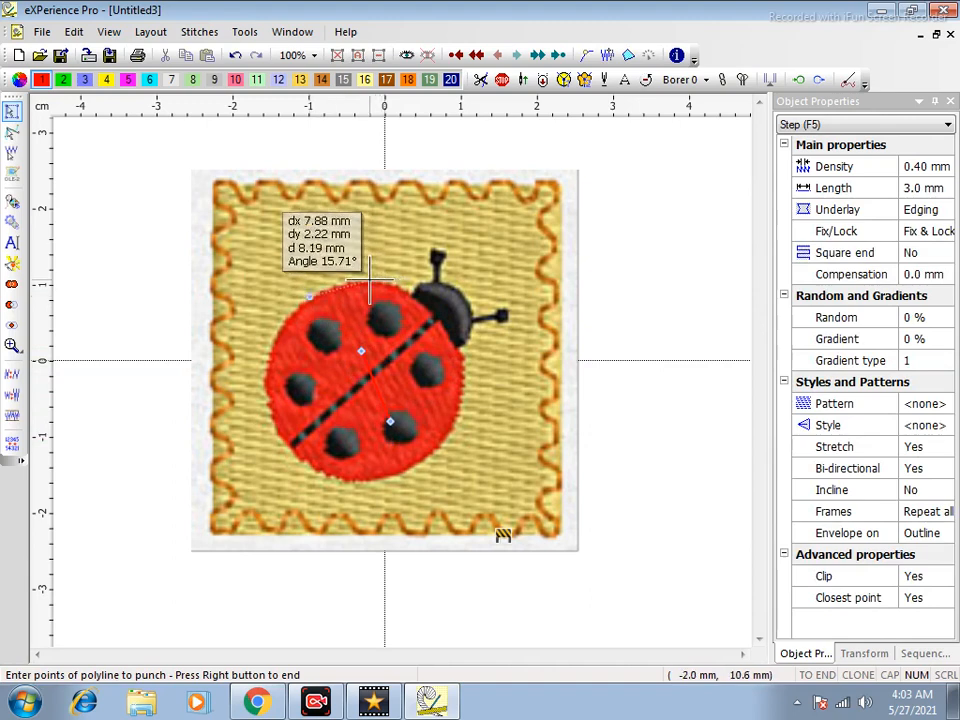
{"action": "left_click", "coordinate": [369, 281]}
{"action": "left_click", "coordinate": [406, 293]}
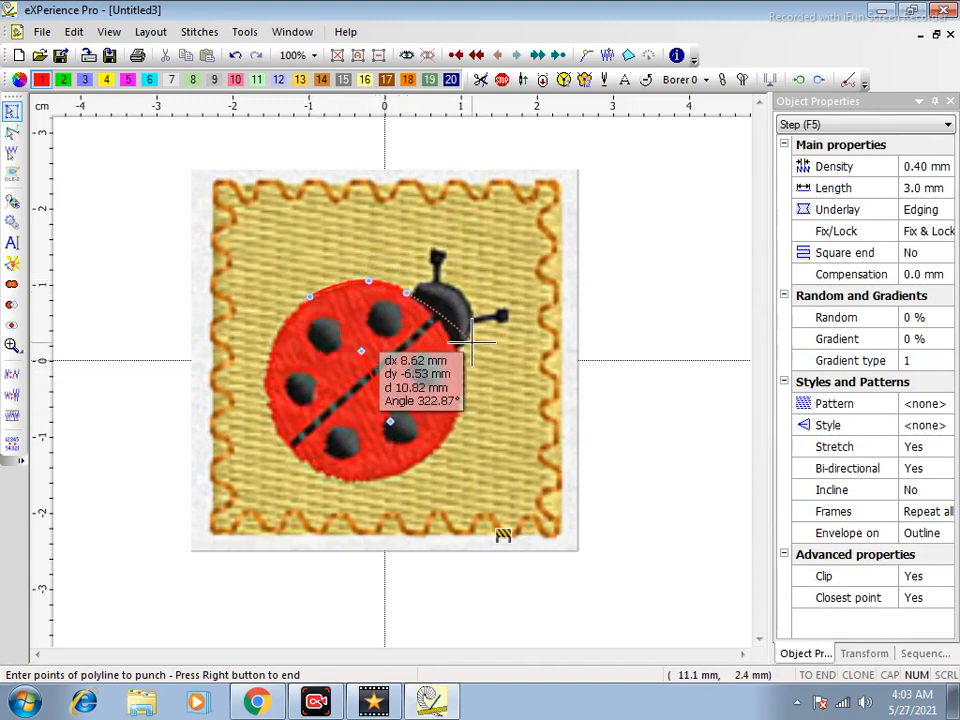
{"action": "left_click", "coordinate": [456, 347]}
{"action": "left_click", "coordinate": [455, 423]}
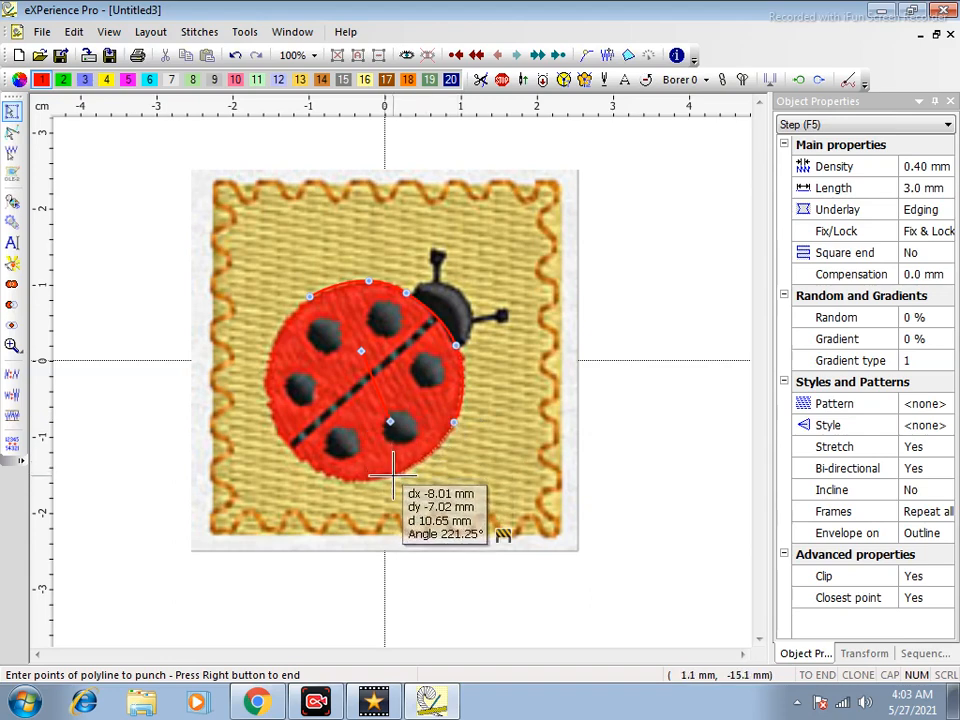
{"action": "left_click", "coordinate": [392, 476]}
{"action": "left_click", "coordinate": [334, 479]}
{"action": "left_click", "coordinate": [284, 446]}
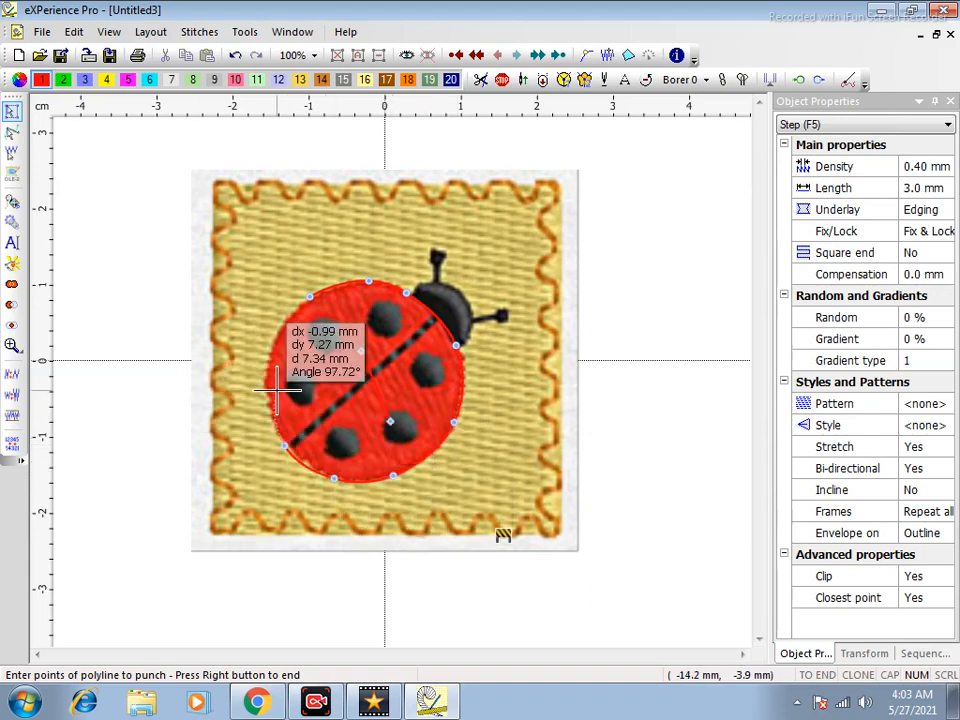
{"action": "left_click", "coordinate": [265, 378]}
{"action": "left_click", "coordinate": [277, 334]}
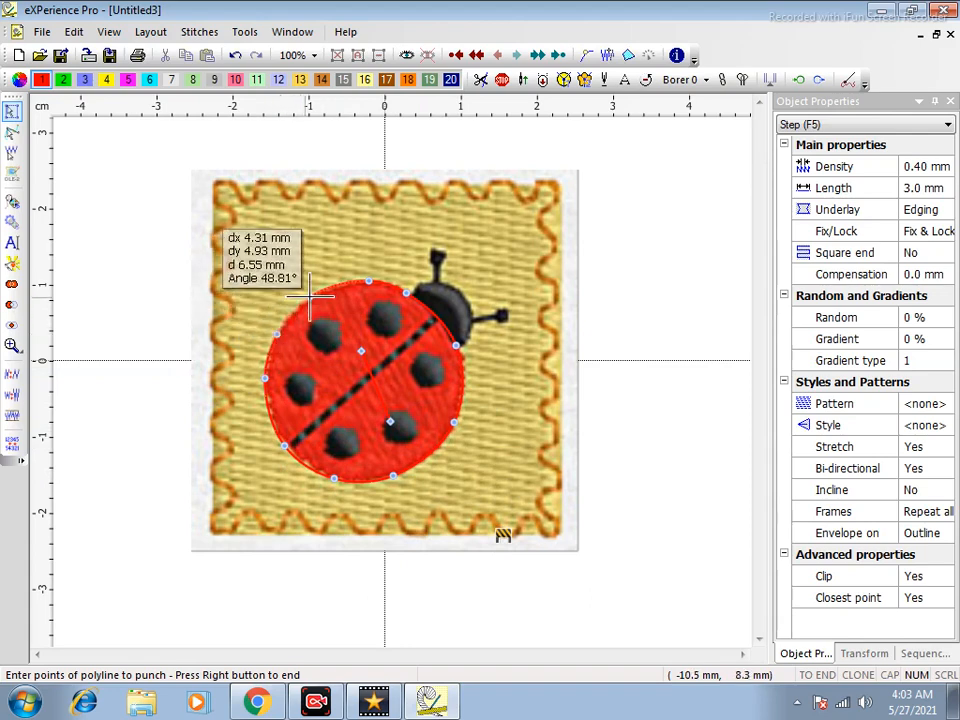
{"action": "left_click", "coordinate": [310, 296]}
{"action": "right_click", "coordinate": [310, 296]}
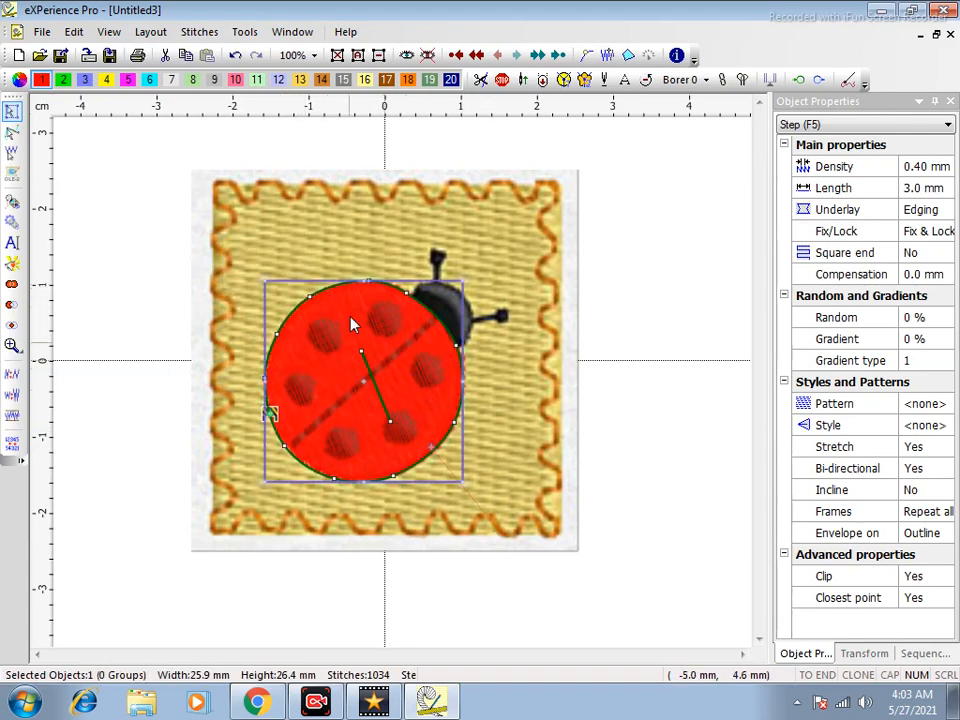
{"action": "left_click", "coordinate": [632, 381]}
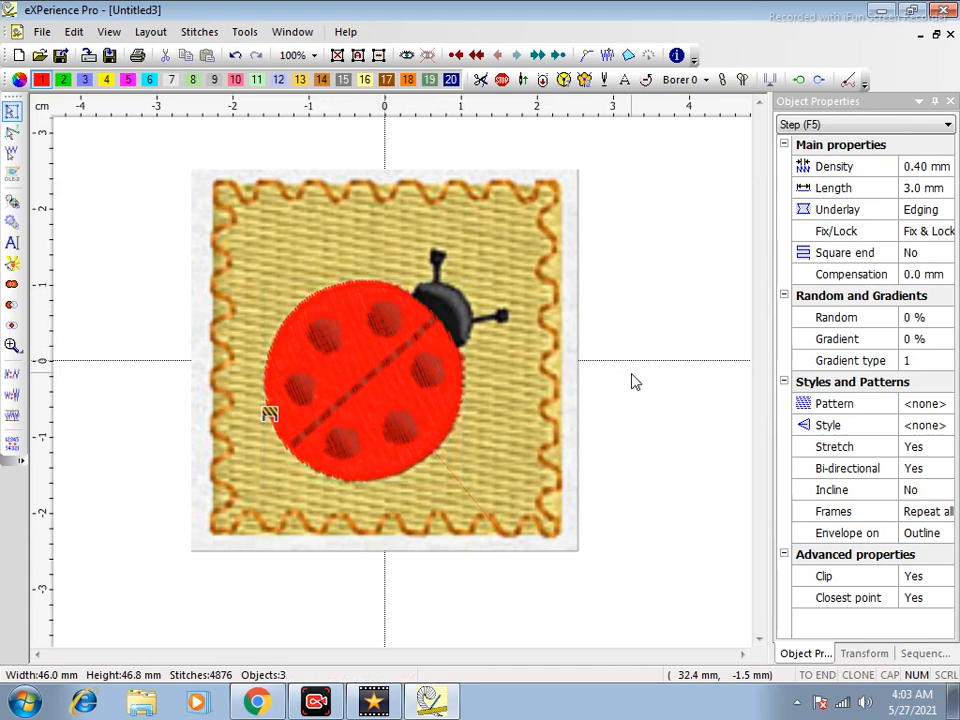
Paste a copy of the ladybug's body in place, change it to Running stitch and give it colour 20 as an outline
{"action": "left_click", "coordinate": [384, 368]}
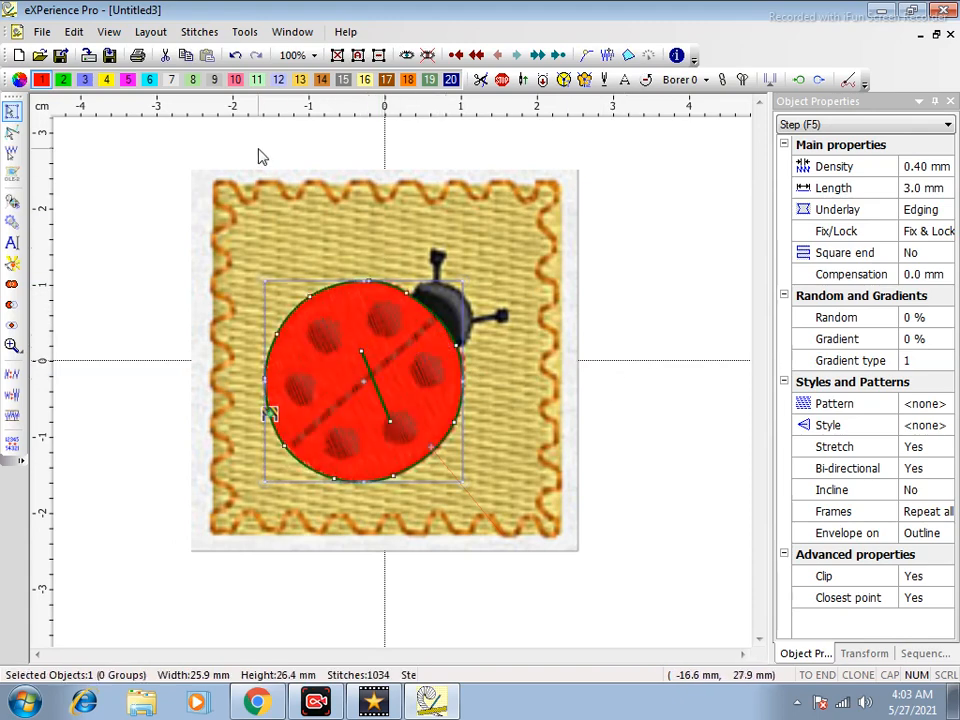
{"action": "left_click", "coordinate": [207, 55]}
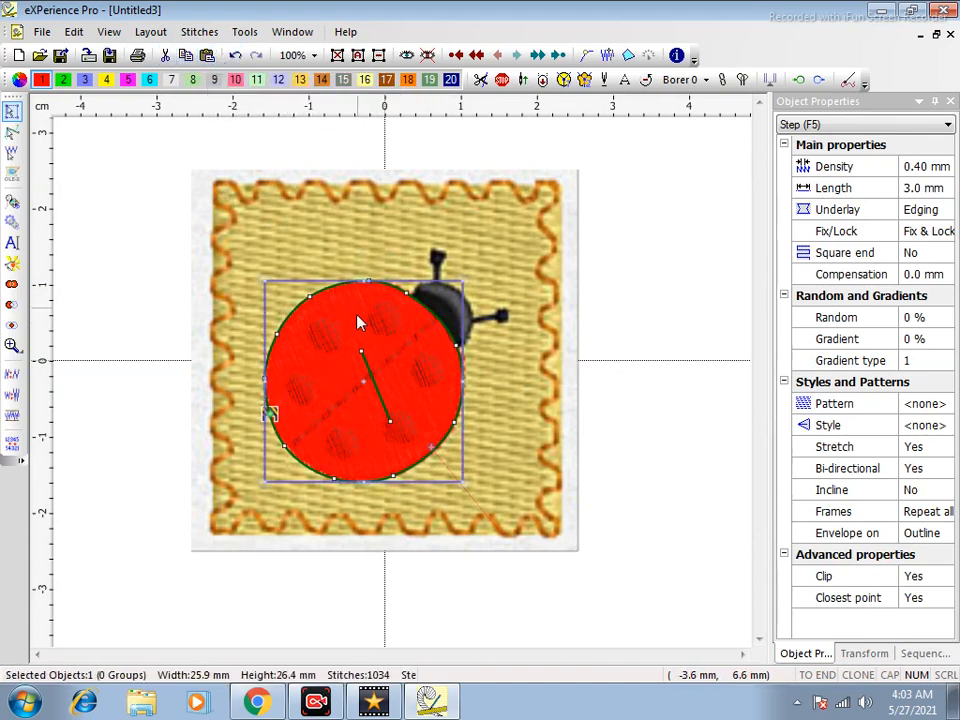
{"action": "right_click", "coordinate": [352, 328]}
{"action": "mouse_move", "coordinate": [390, 364]}
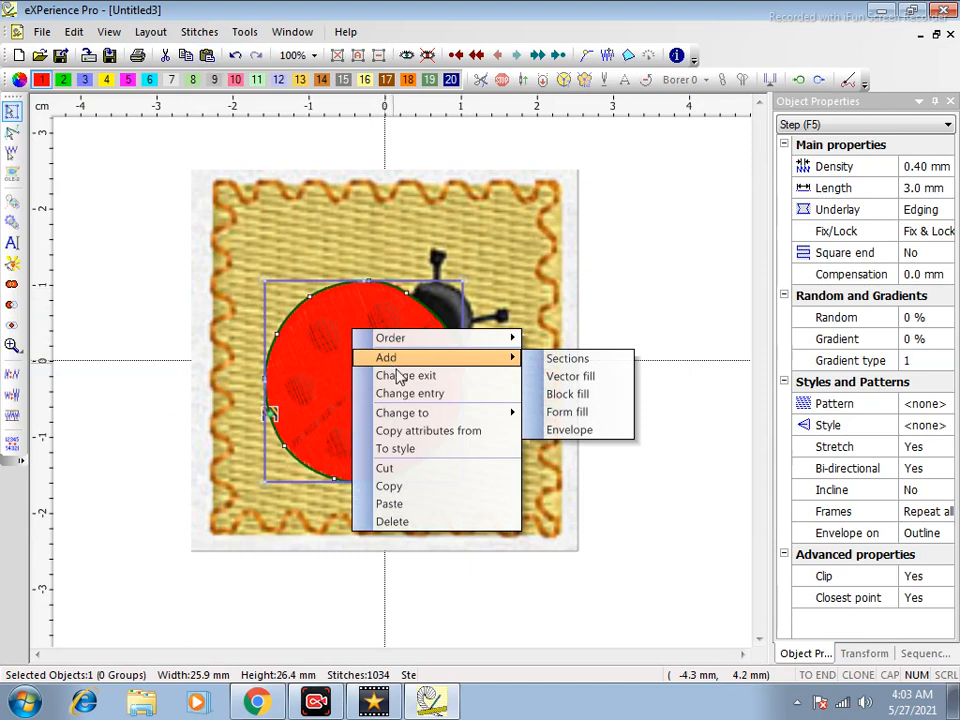
{"action": "mouse_move", "coordinate": [497, 414]}
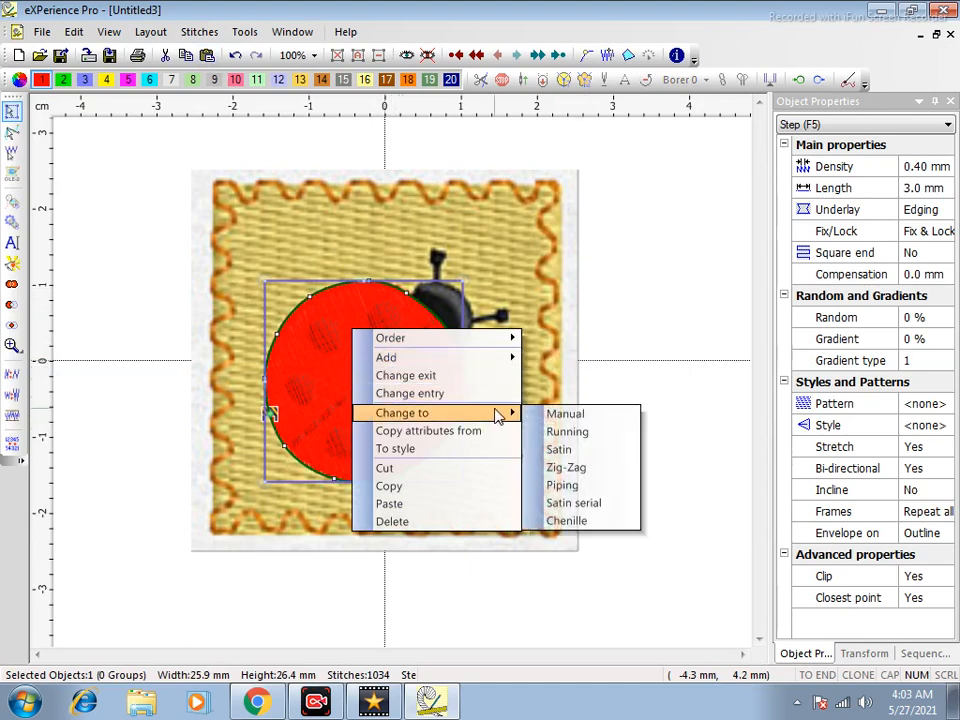
{"action": "left_click", "coordinate": [568, 432]}
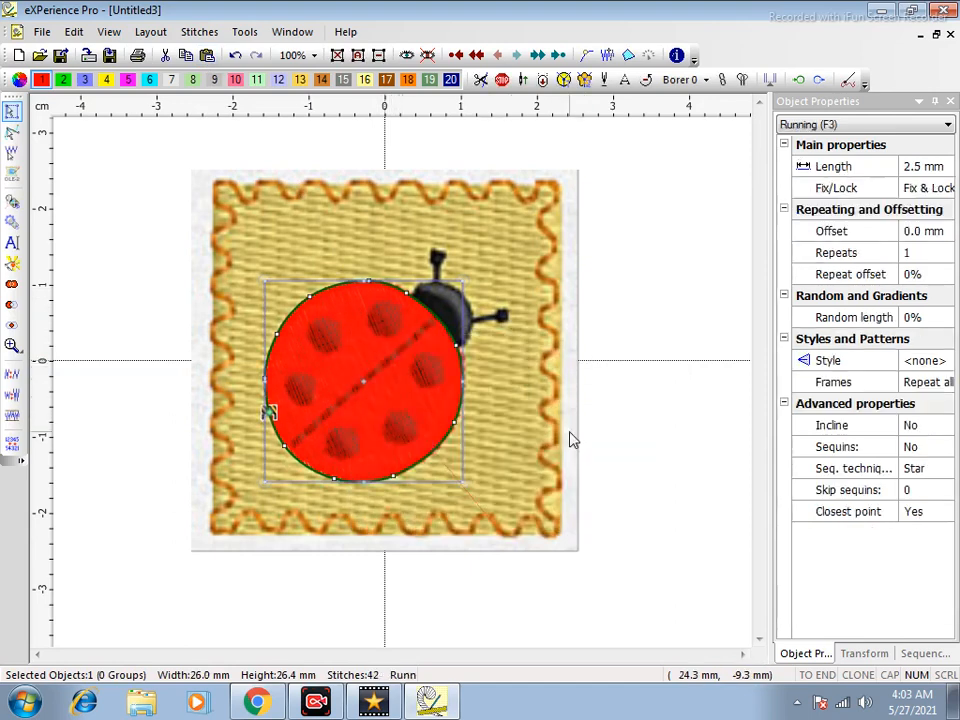
{"action": "left_click", "coordinate": [448, 83]}
{"action": "left_click", "coordinate": [638, 341]}
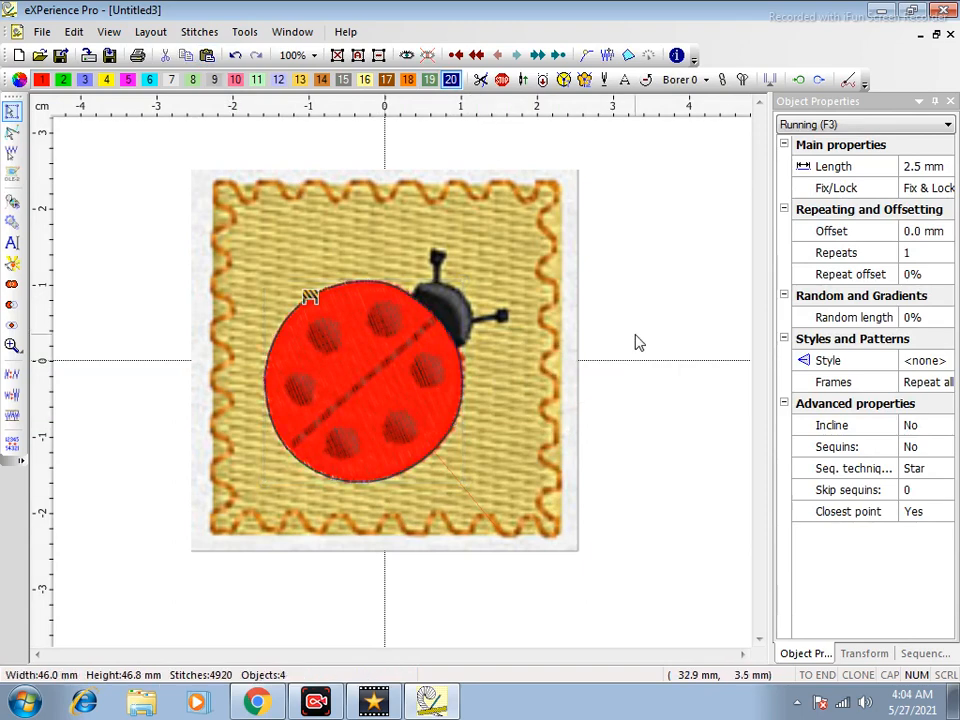
Switch to the realistic stitch view, show the hidden background square and recolour it with colour 16
{"action": "key", "text": "F9"}
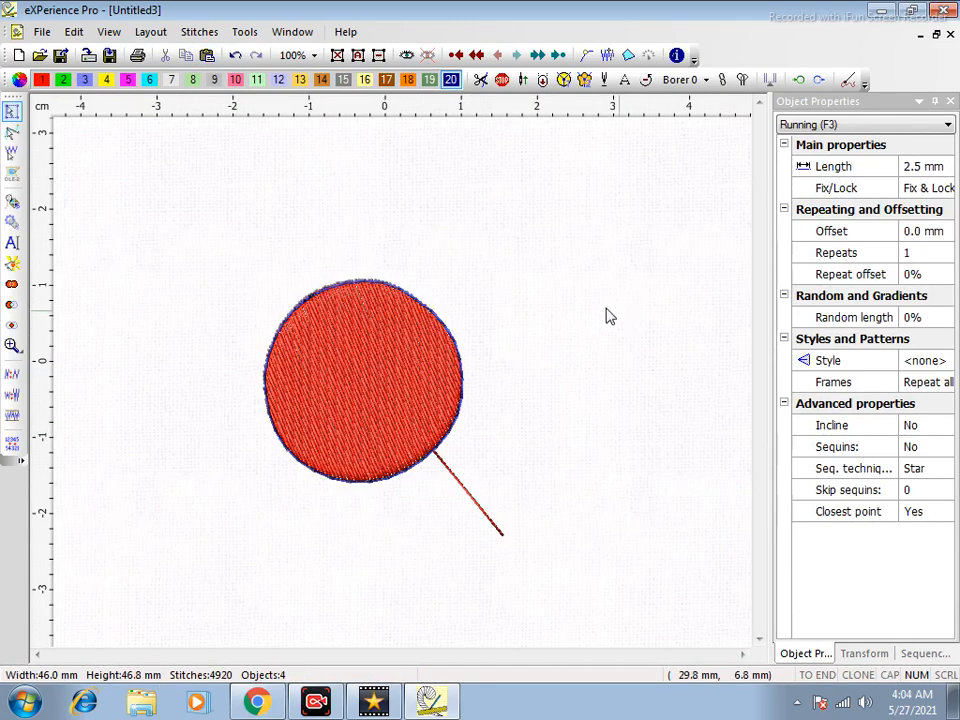
{"action": "left_click", "coordinate": [407, 55]}
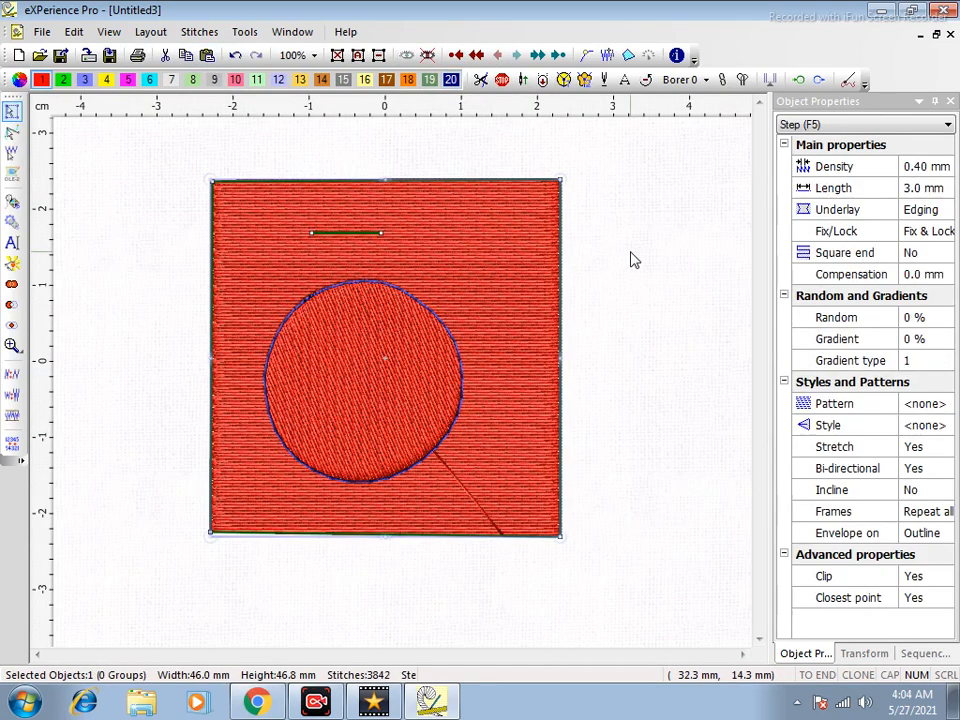
{"action": "left_click", "coordinate": [631, 252]}
{"action": "left_click", "coordinate": [431, 244]}
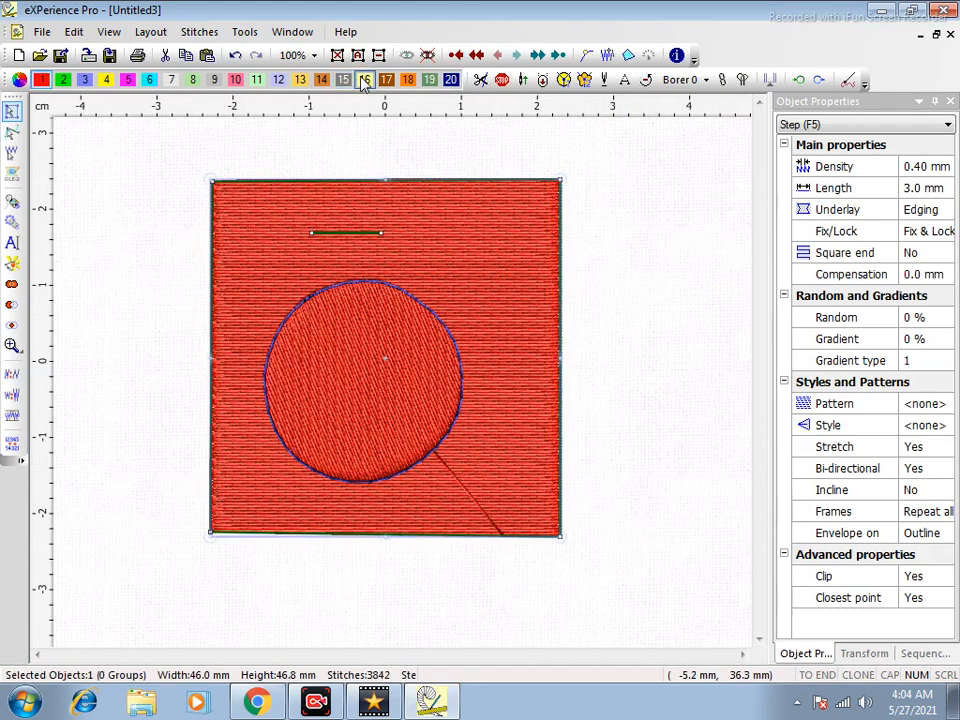
{"action": "left_click", "coordinate": [364, 81]}
{"action": "left_click", "coordinate": [684, 259]}
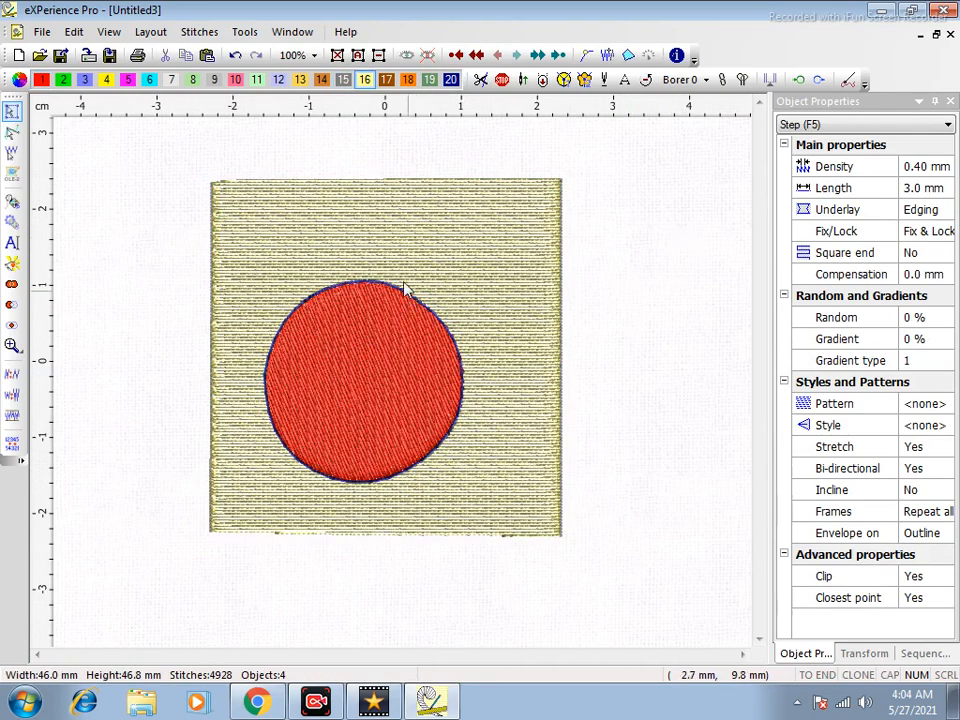
Select the background square, the body and its running outline together and hide them
{"action": "left_click_drag", "start_coordinate": [167, 146], "coordinate": [686, 615]}
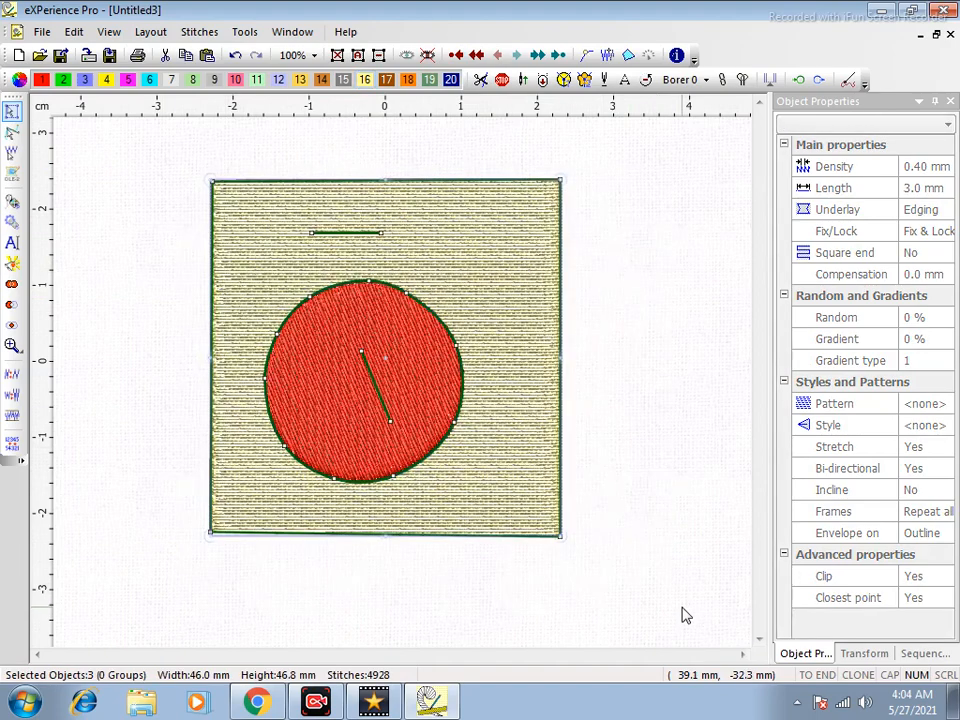
{"action": "key", "text": "h"}
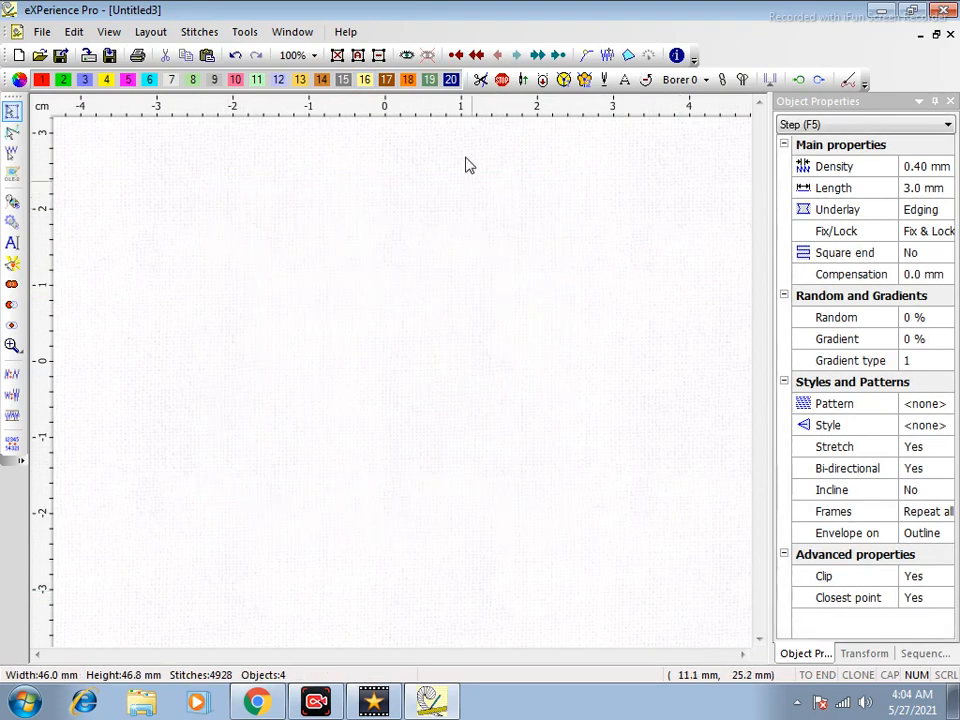
{"action": "left_click", "coordinate": [408, 57]}
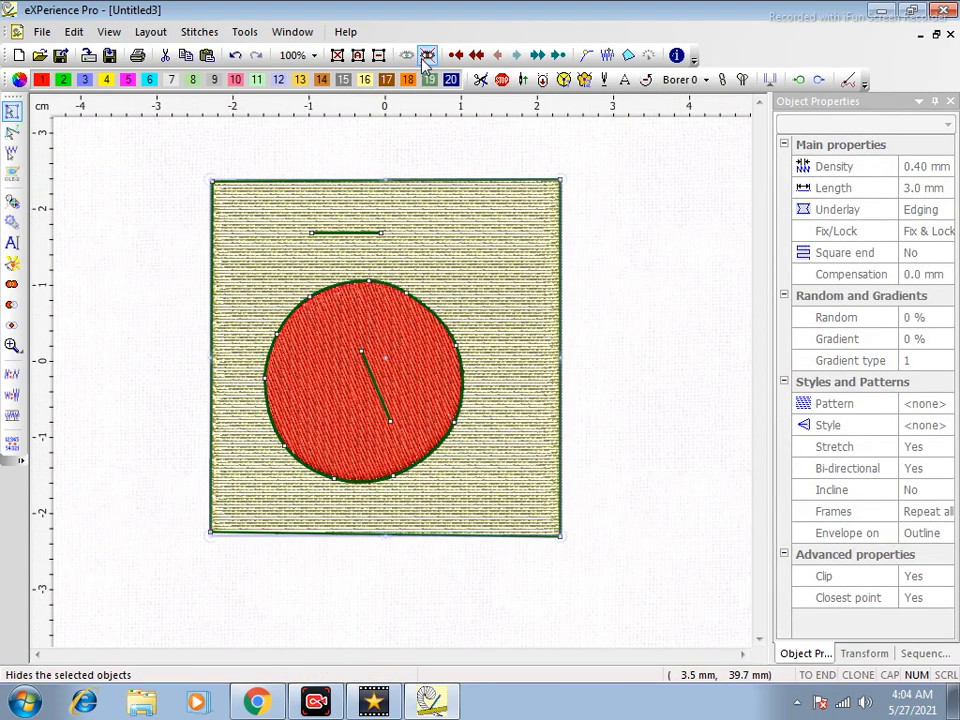
{"action": "left_click", "coordinate": [427, 56]}
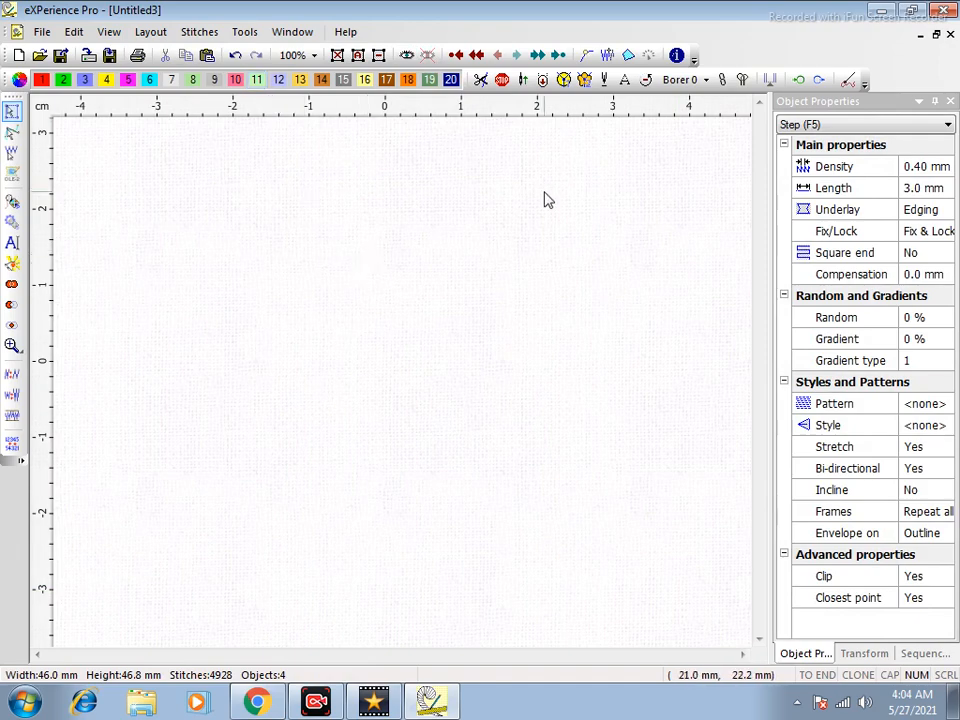
{"action": "key", "text": "d"}
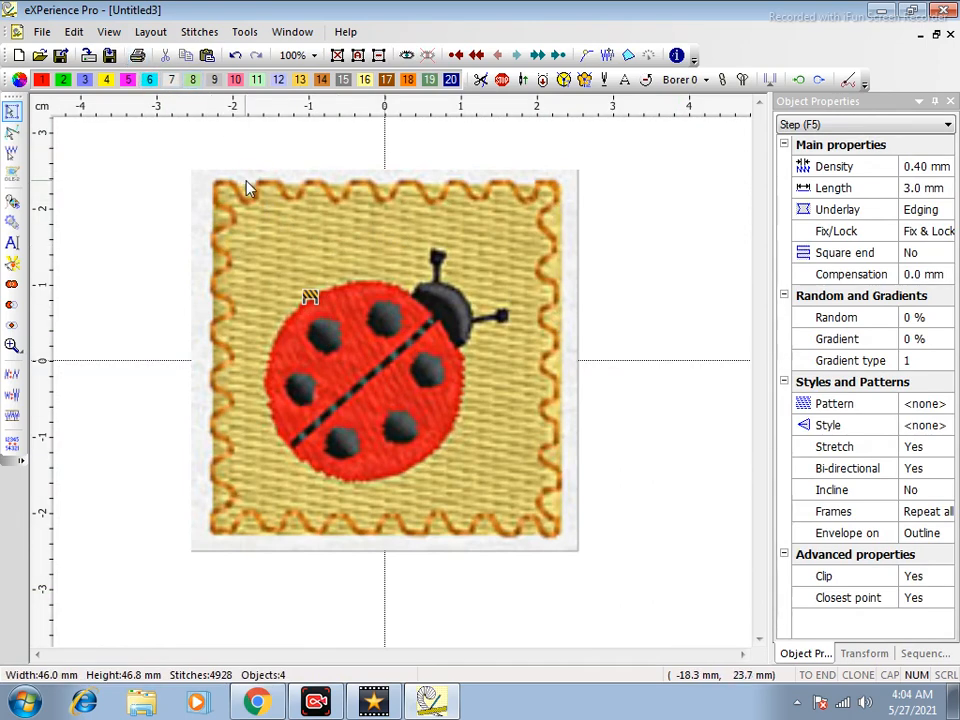
{"action": "key", "text": "d"}
Enable the Use in 3D option for the ladybug image in the backdrop properties
{"action": "left_click", "coordinate": [109, 32]}
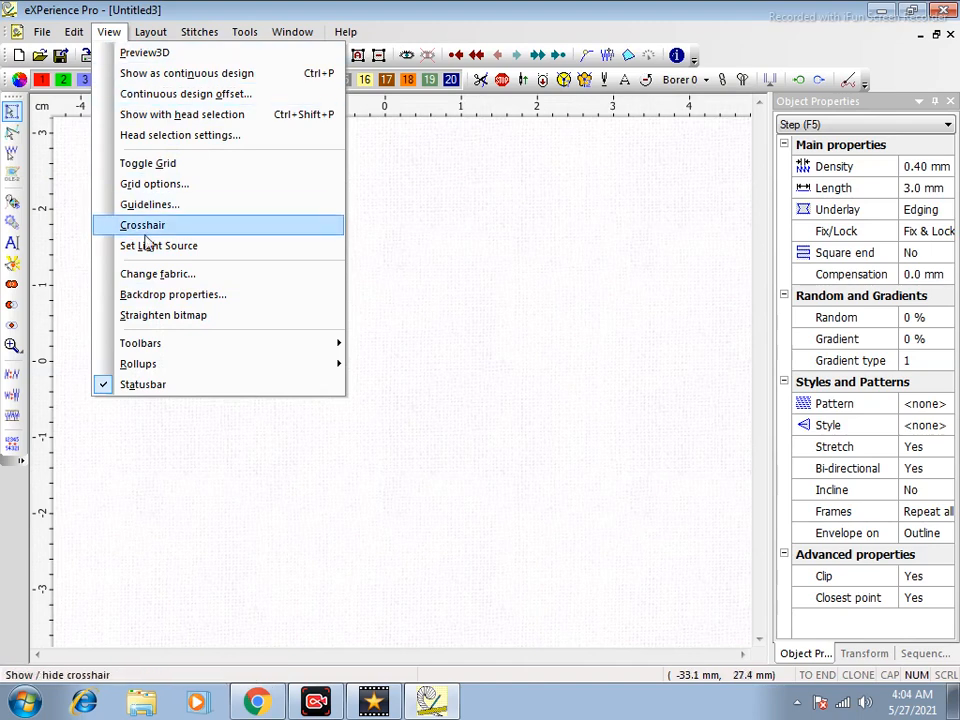
{"action": "left_click", "coordinate": [163, 296]}
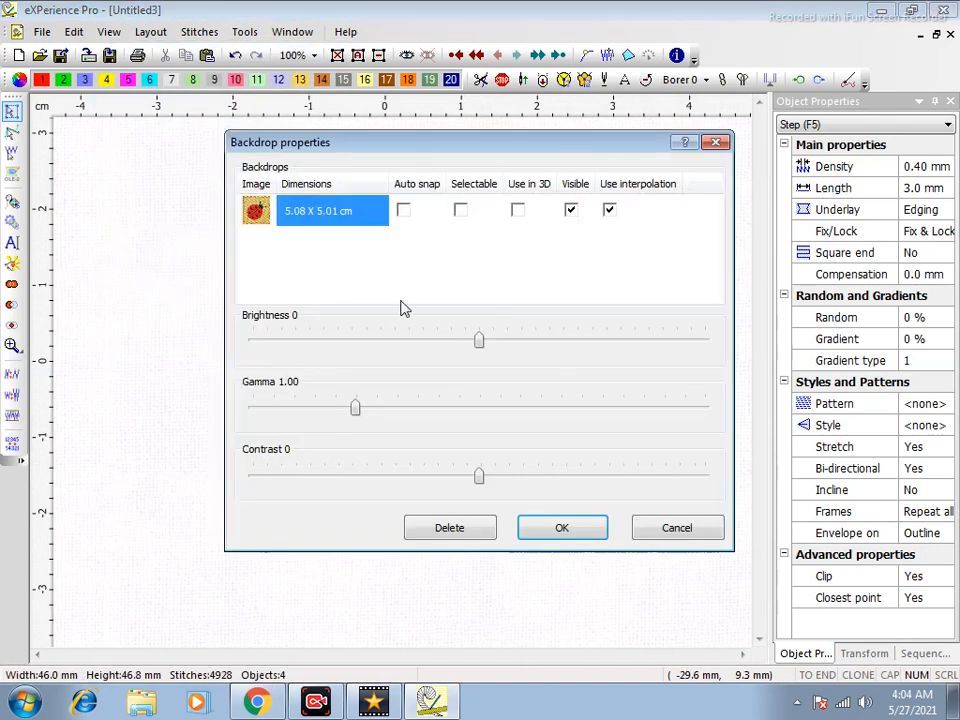
{"action": "left_click", "coordinate": [517, 211]}
{"action": "left_click", "coordinate": [566, 531]}
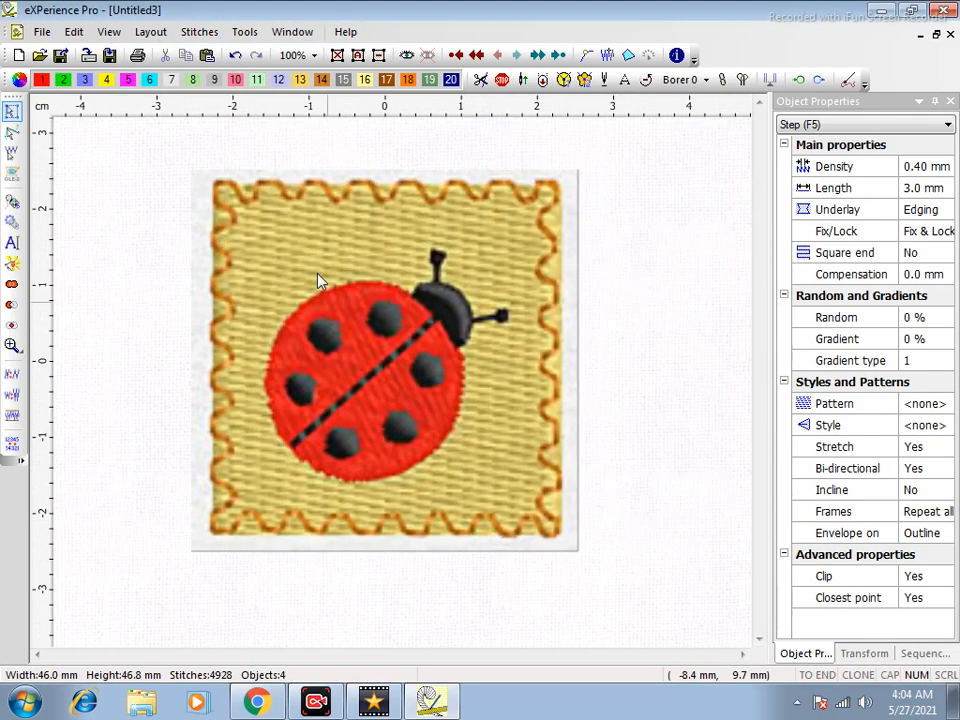
Draw a diagonal Running stitch line, about 19.2 by 17.4 mm, along the dividing line of the ladybug's wings
{"action": "scroll", "coordinate": [350, 417], "scroll_direction": "up", "scroll_amount": 1}
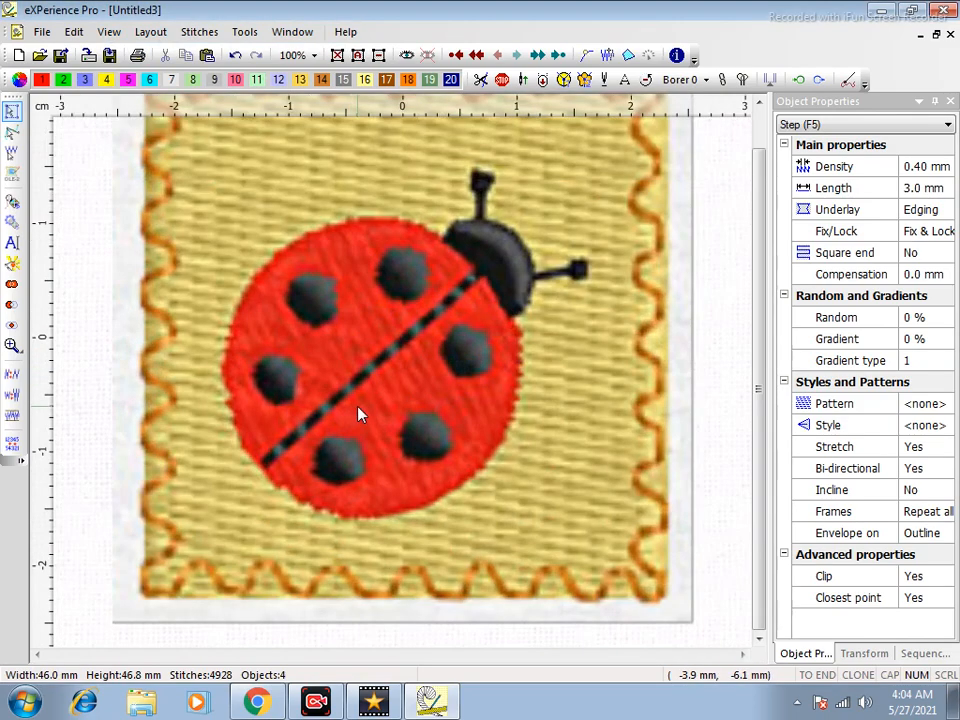
{"action": "key", "text": "F3"}
{"action": "left_click", "coordinate": [260, 466]}
{"action": "left_click", "coordinate": [480, 268]}
{"action": "right_click", "coordinate": [480, 268]}
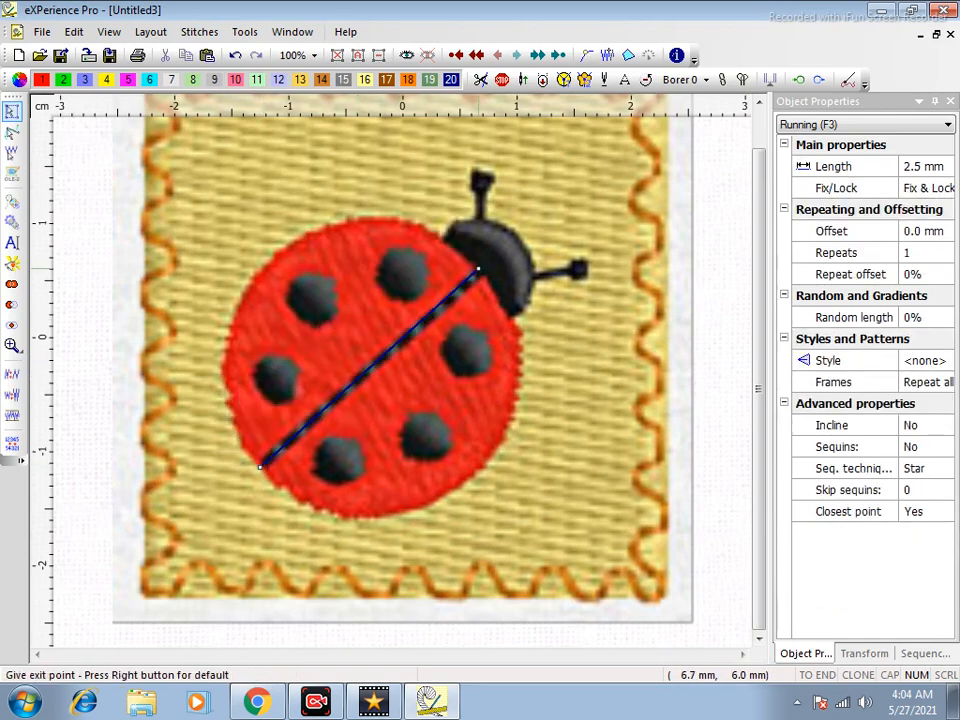
{"action": "right_click", "coordinate": [479, 268]}
{"action": "left_click", "coordinate": [264, 165]}
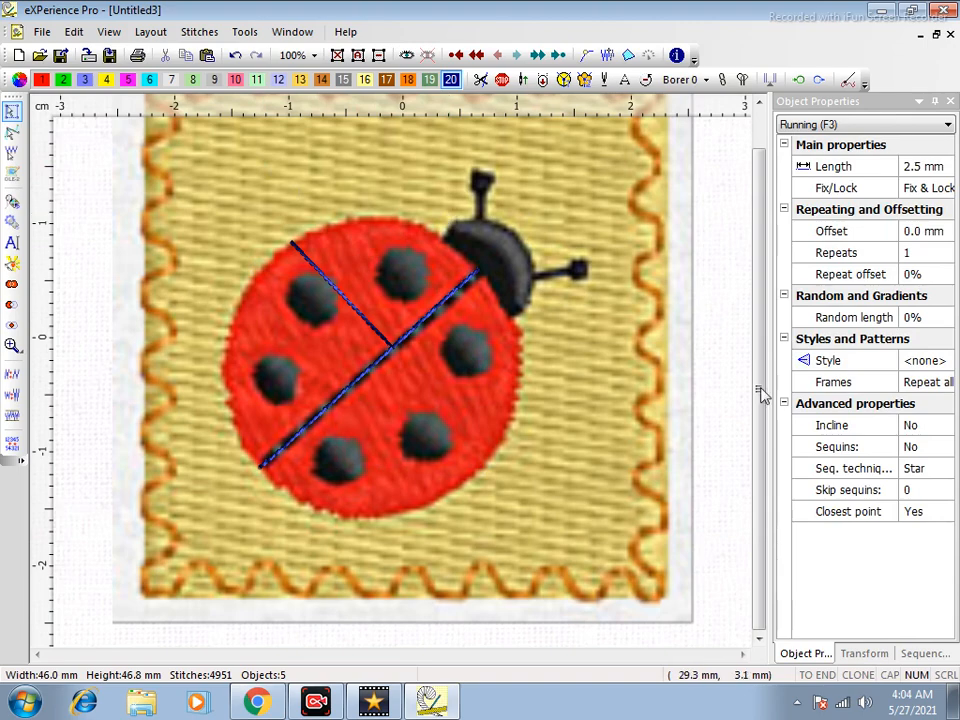
Show all hidden objects and delete the circular running outline of the body from the sequence
{"action": "left_click", "coordinate": [925, 654]}
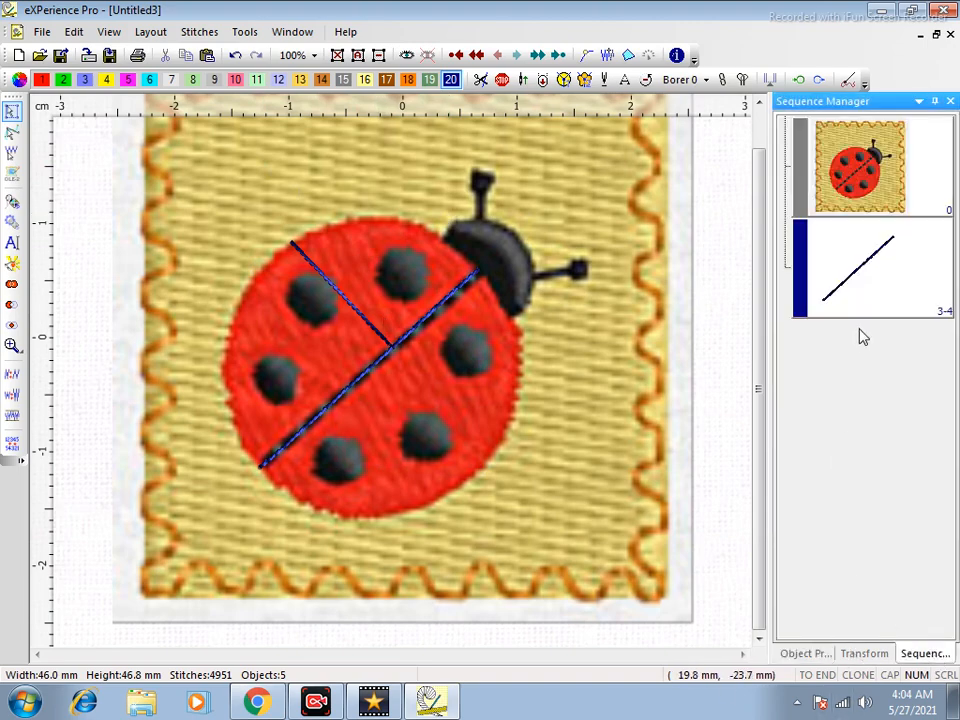
{"action": "left_click", "coordinate": [407, 55]}
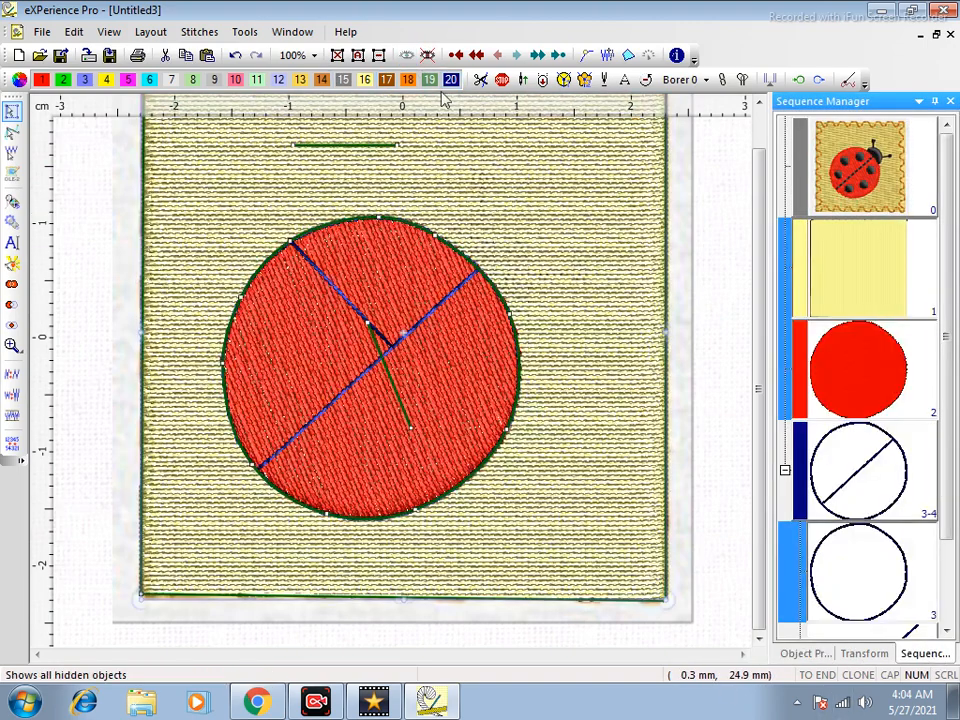
{"action": "left_click", "coordinate": [866, 575]}
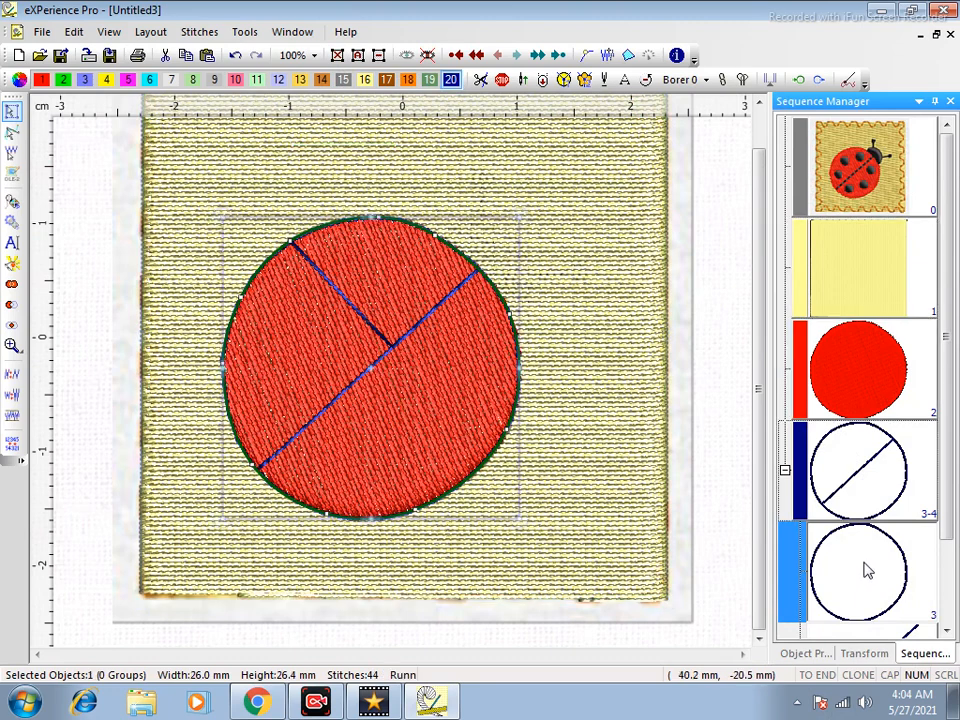
{"action": "key", "text": "Delete"}
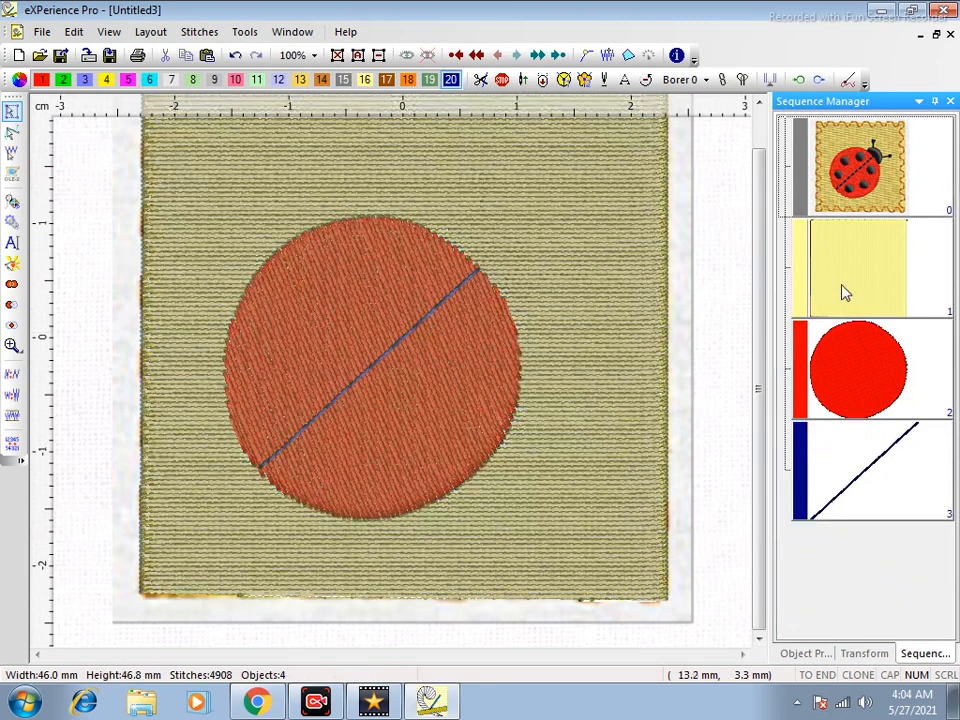
Create and save a new style for the diagonal line, with stitches going back and forth one grid line above and below the centre
{"action": "left_click", "coordinate": [890, 470]}
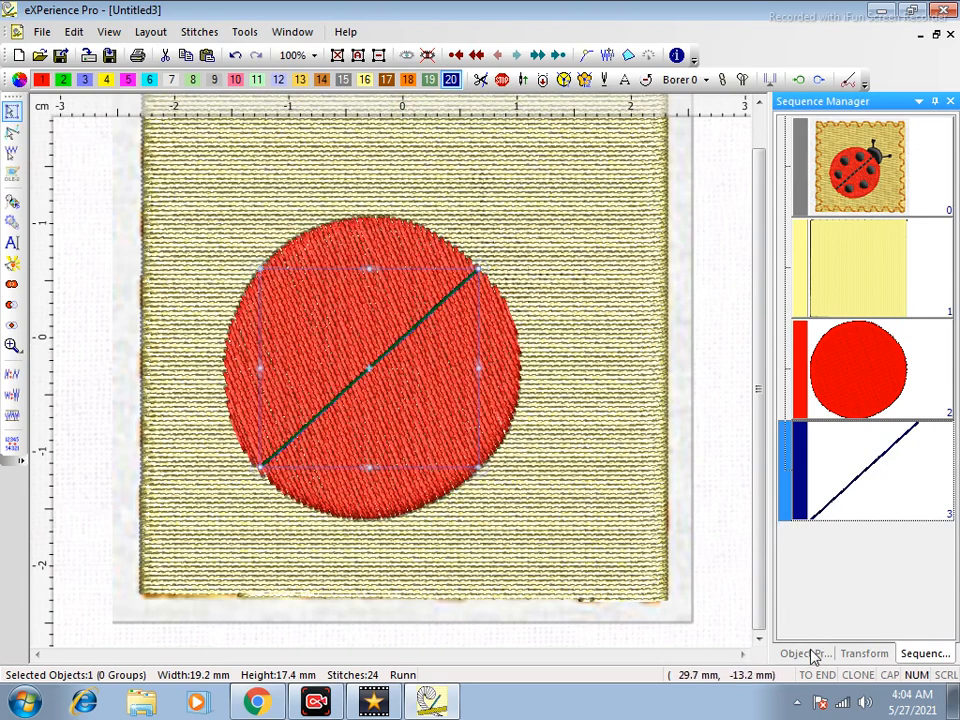
{"action": "left_click", "coordinate": [810, 653]}
{"action": "left_click", "coordinate": [930, 363]}
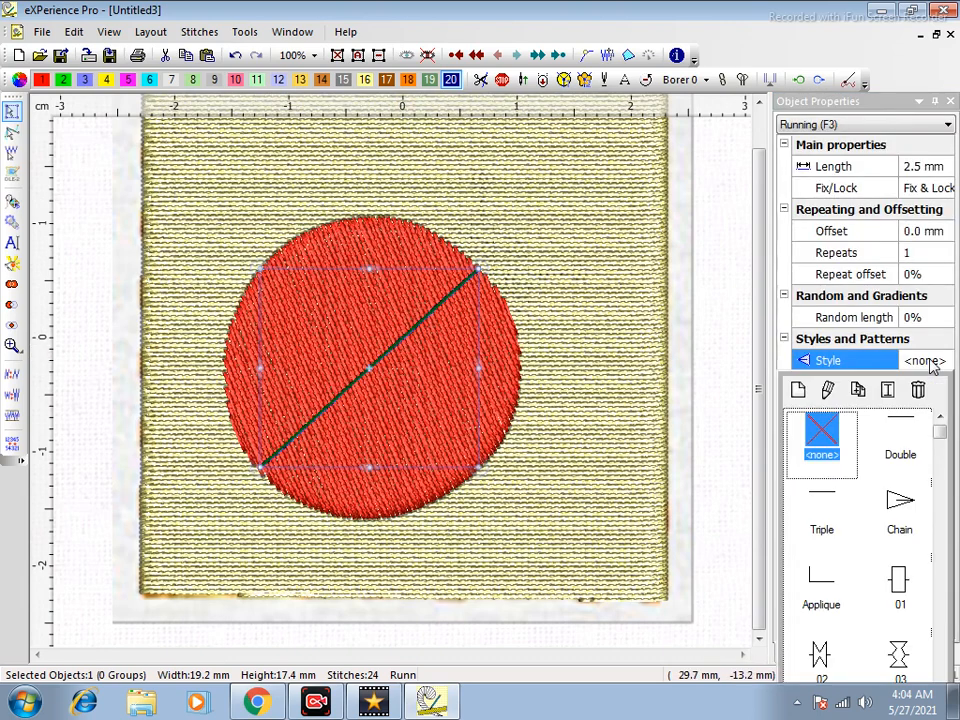
{"action": "left_click", "coordinate": [905, 468]}
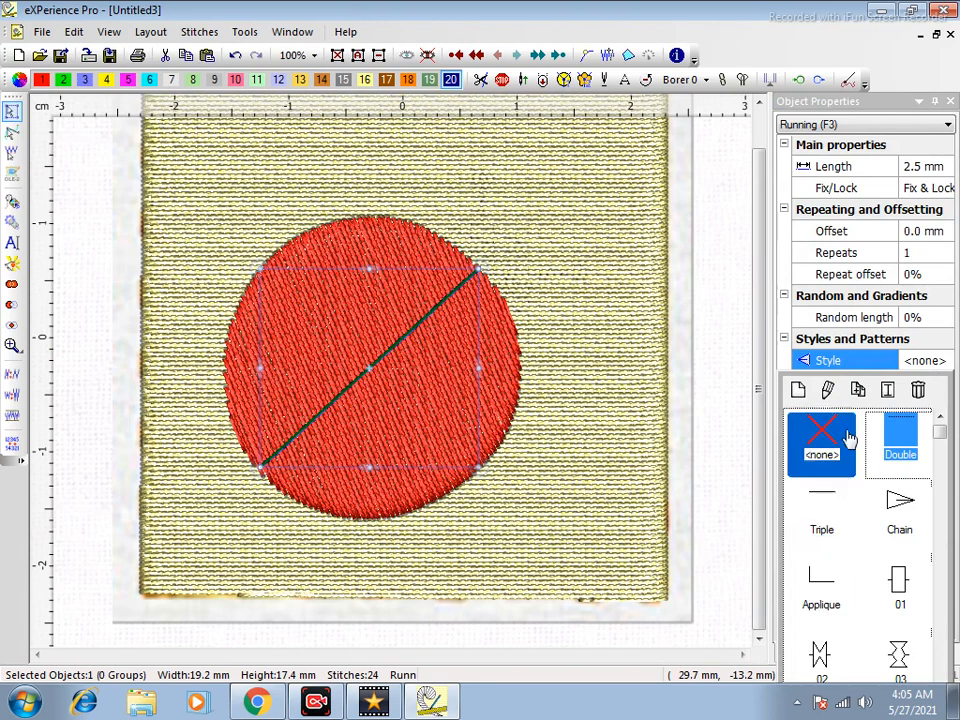
{"action": "left_click", "coordinate": [799, 391]}
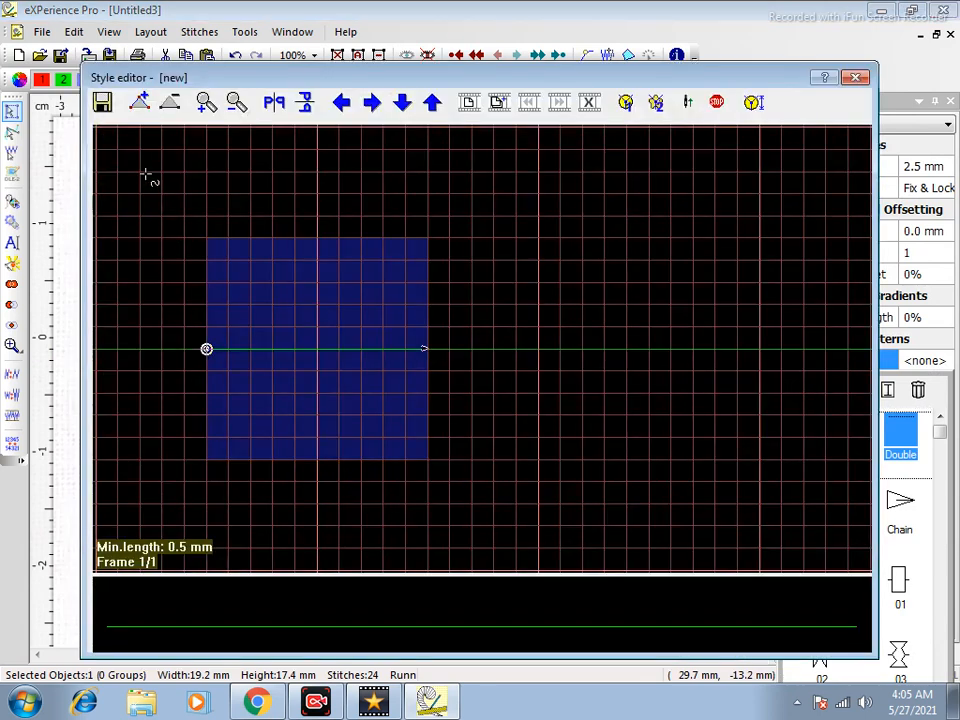
{"action": "left_click", "coordinate": [143, 104]}
{"action": "left_click", "coordinate": [426, 326]}
{"action": "left_click", "coordinate": [206, 329]}
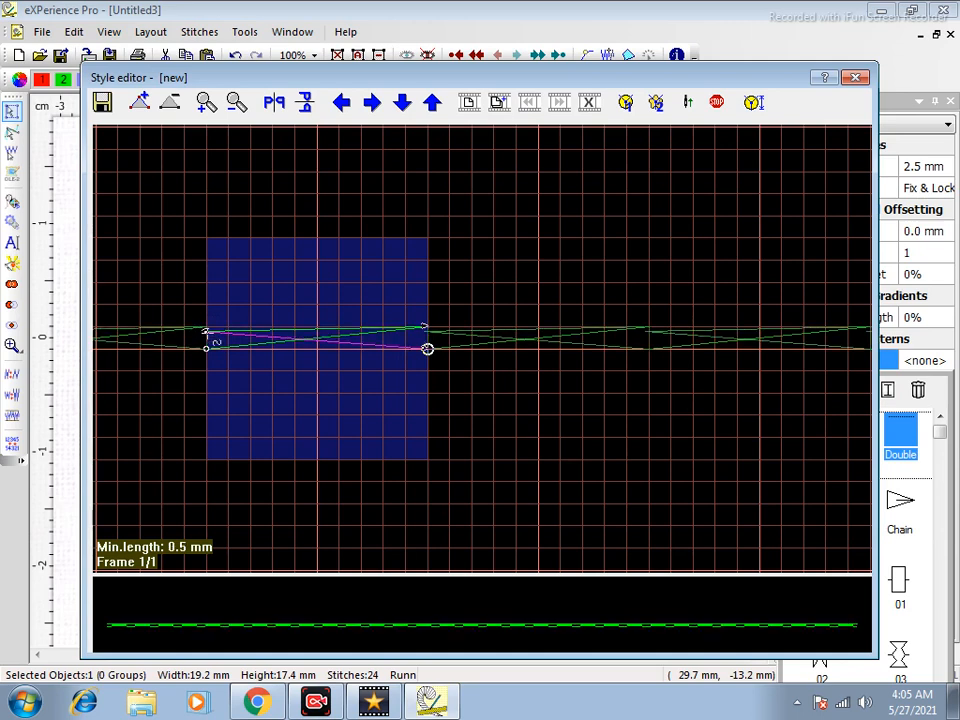
{"action": "left_click", "coordinate": [427, 371]}
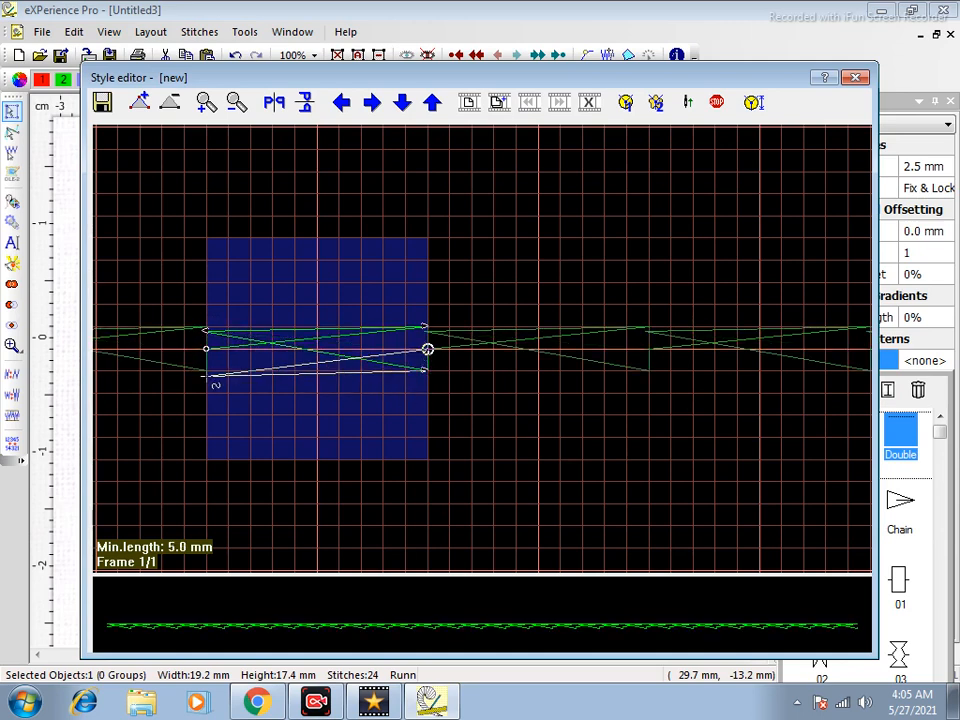
{"action": "left_click", "coordinate": [207, 370]}
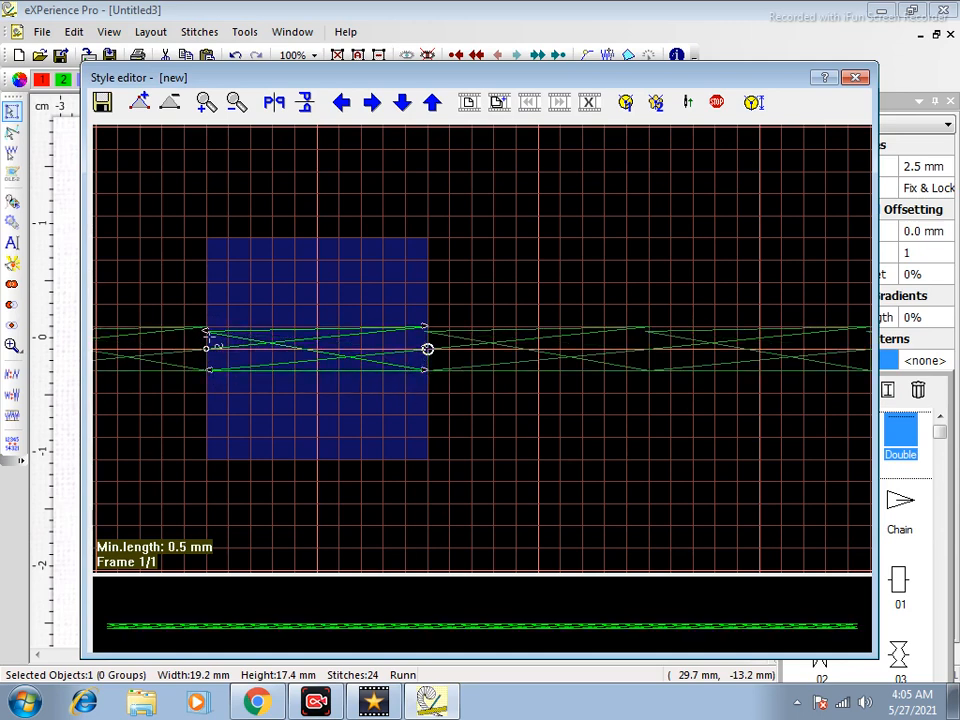
{"action": "left_click", "coordinate": [206, 327]}
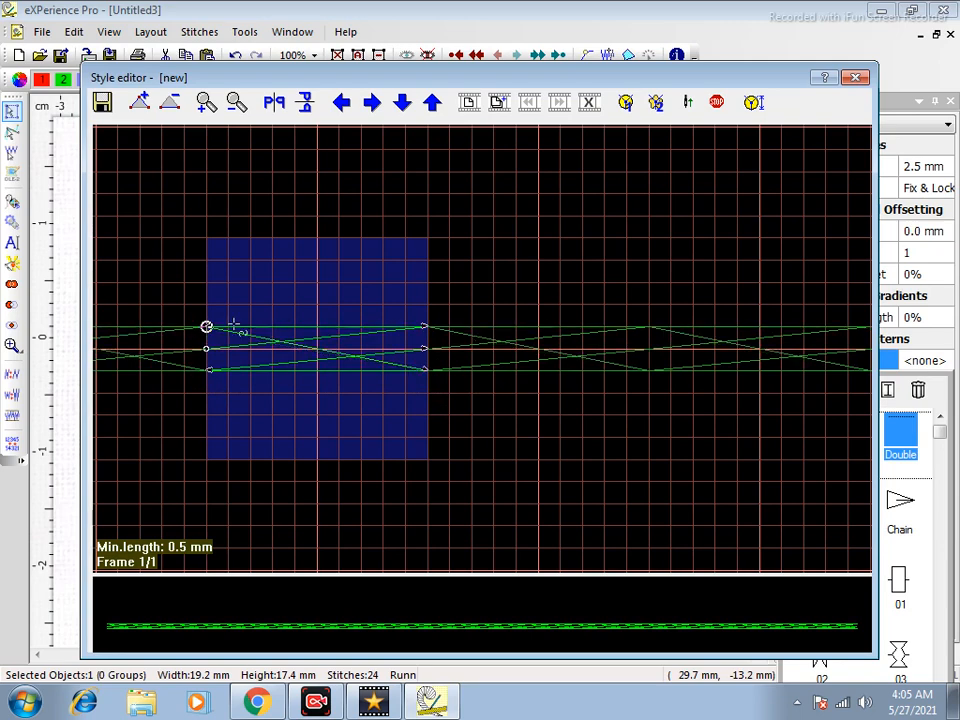
{"action": "left_click", "coordinate": [104, 102]}
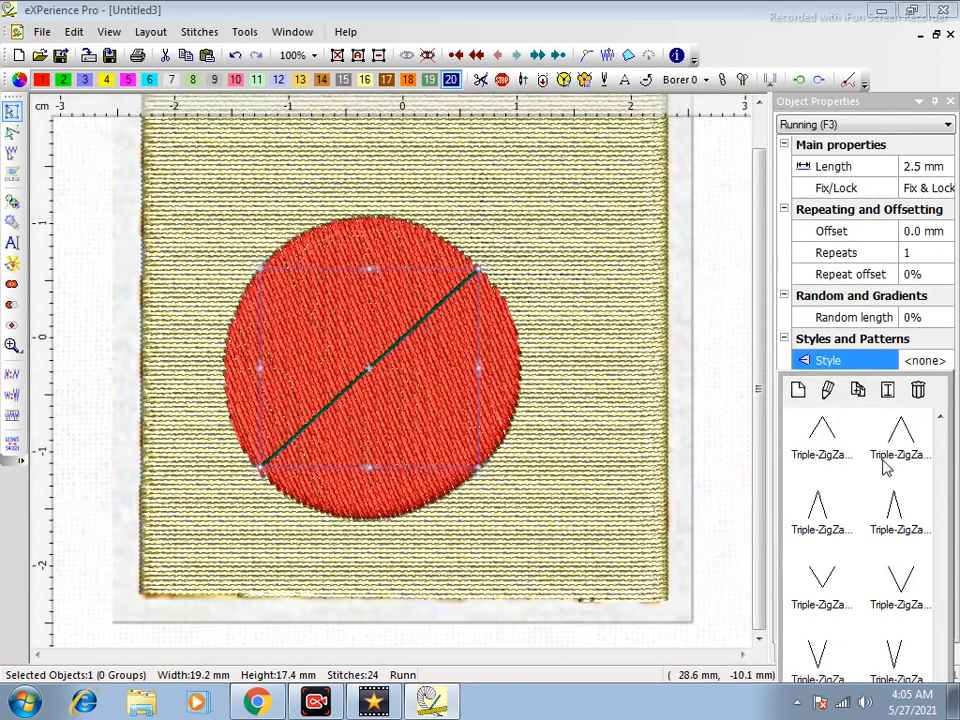
Apply the Bean Gap style to the diagonal running line
{"action": "left_click", "coordinate": [940, 418]}
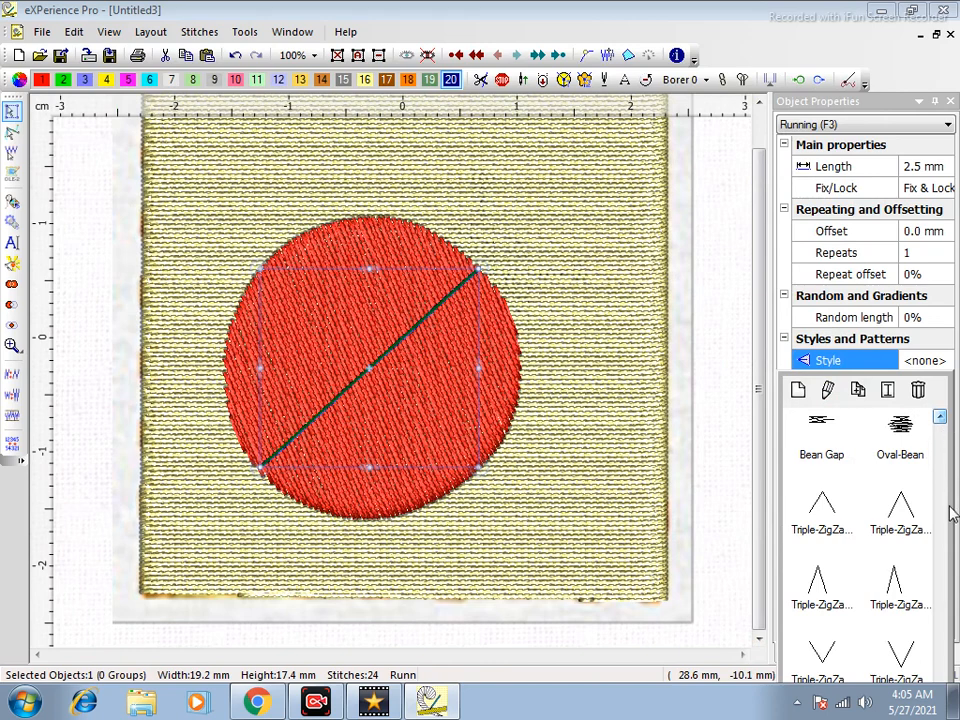
{"action": "left_click", "coordinate": [944, 420]}
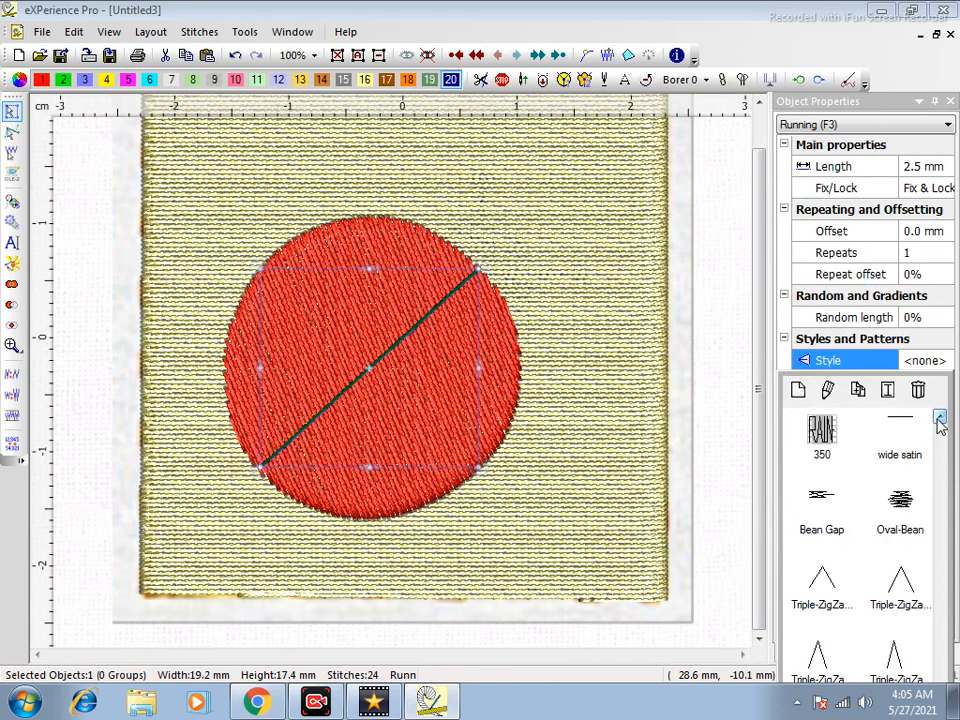
{"action": "left_click", "coordinate": [842, 536]}
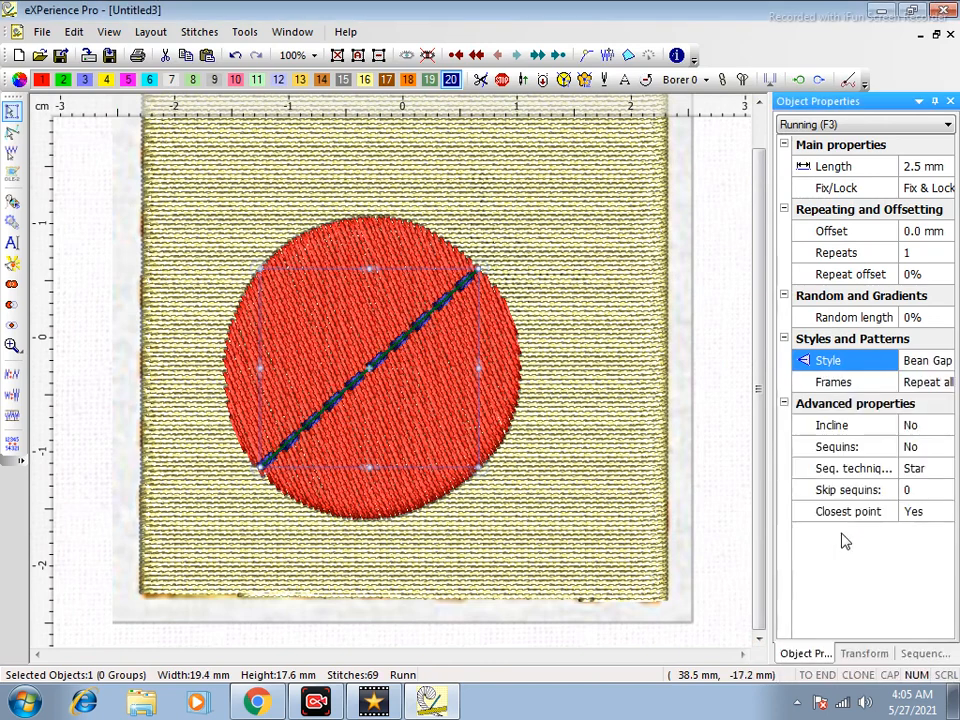
Examine the crossing back-and-forth stitch pattern in the style editor and close the editor
{"action": "left_click", "coordinate": [945, 362]}
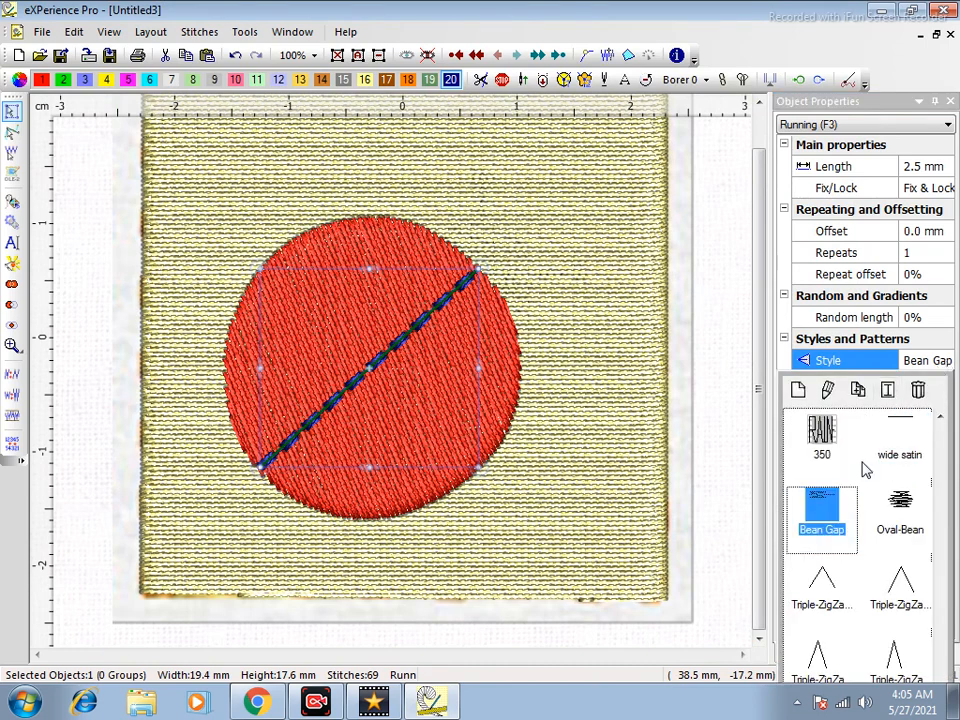
{"action": "scroll", "coordinate": [836, 525], "scroll_direction": "down", "scroll_amount": 3}
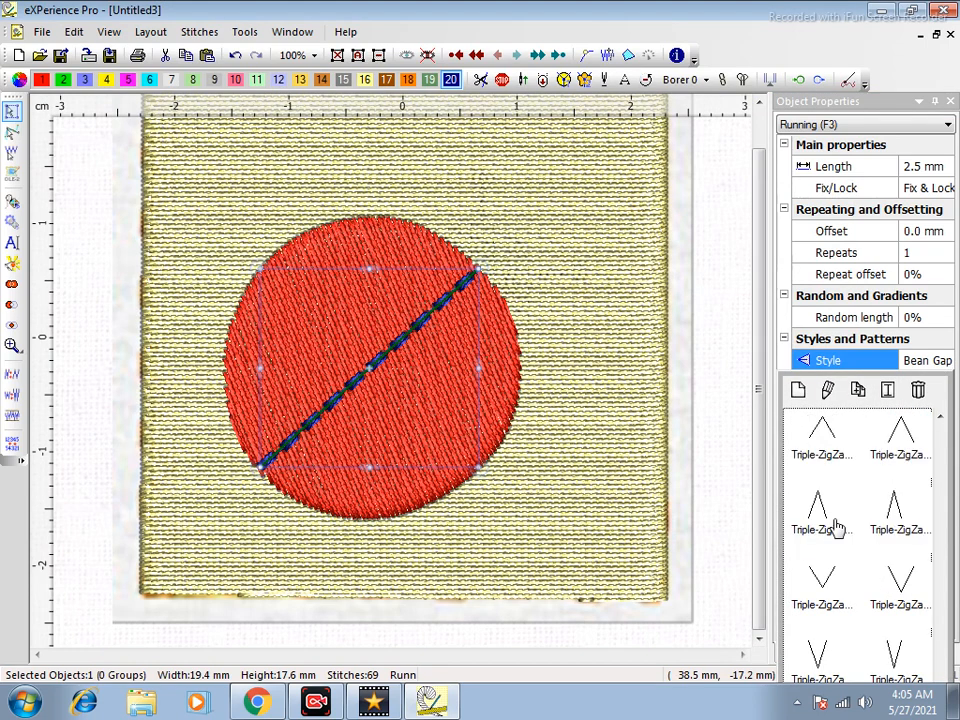
{"action": "left_click", "coordinate": [798, 393]}
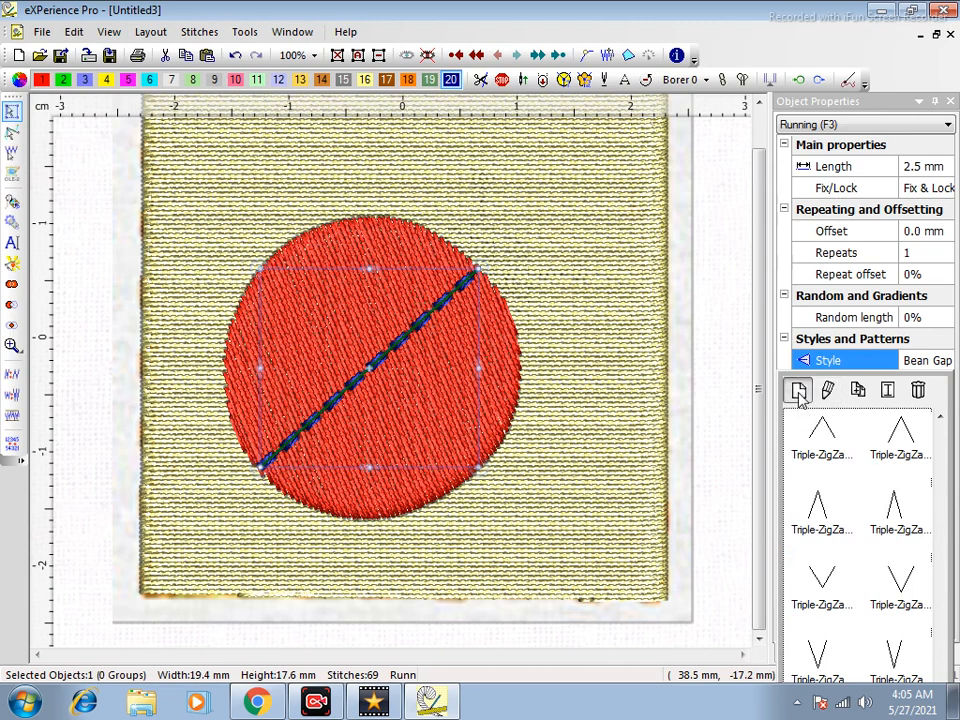
{"action": "left_click", "coordinate": [824, 392]}
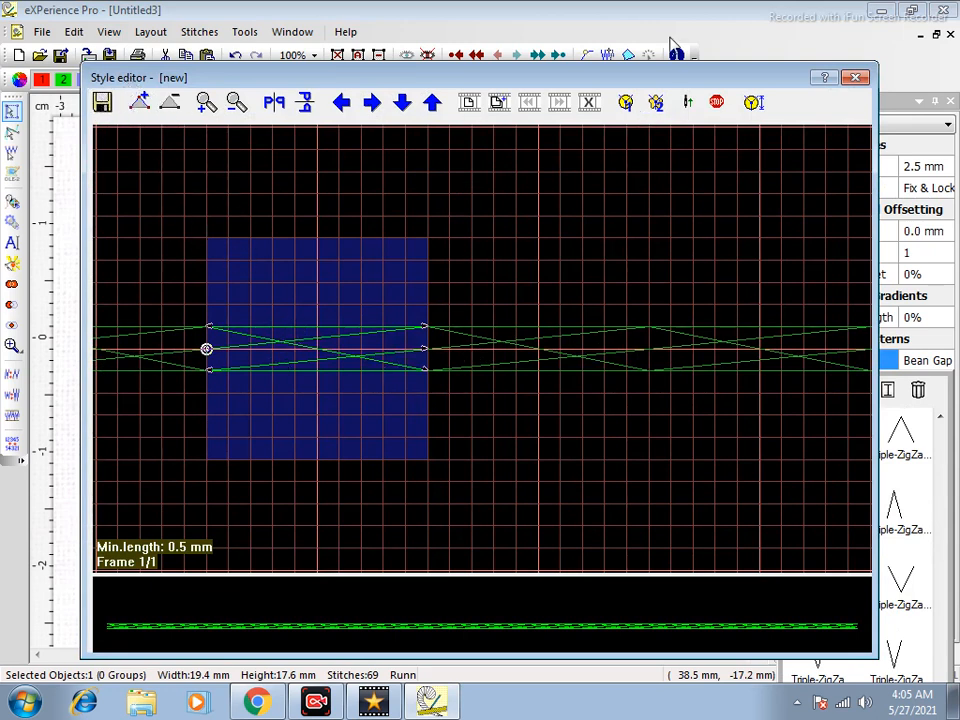
{"action": "left_click", "coordinate": [855, 78]}
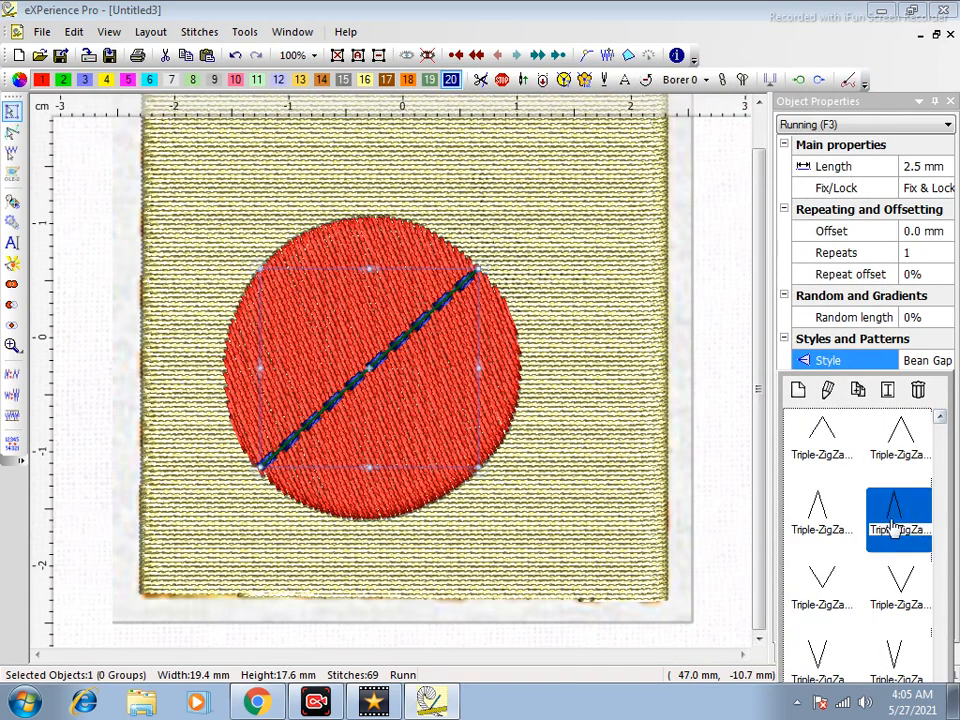
Browse the enlarged style library's earlier and later entries, and close it with the diagonal line deselected
{"action": "left_click_drag", "start_coordinate": [777, 519], "coordinate": [242, 563]}
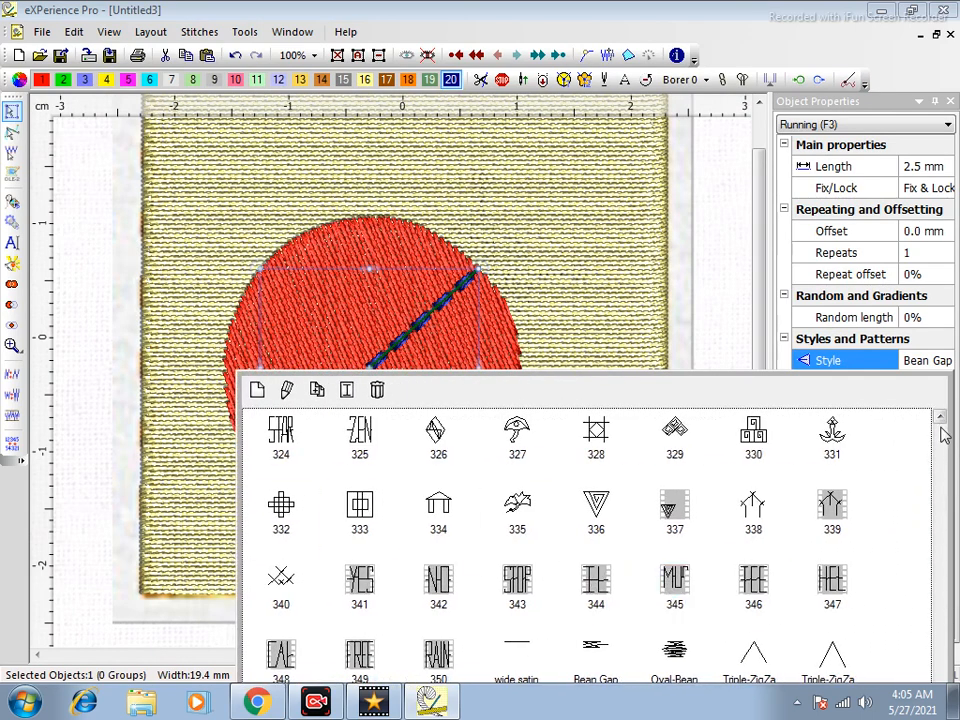
{"action": "scroll", "coordinate": [944, 432], "scroll_direction": "up", "scroll_amount": 10}
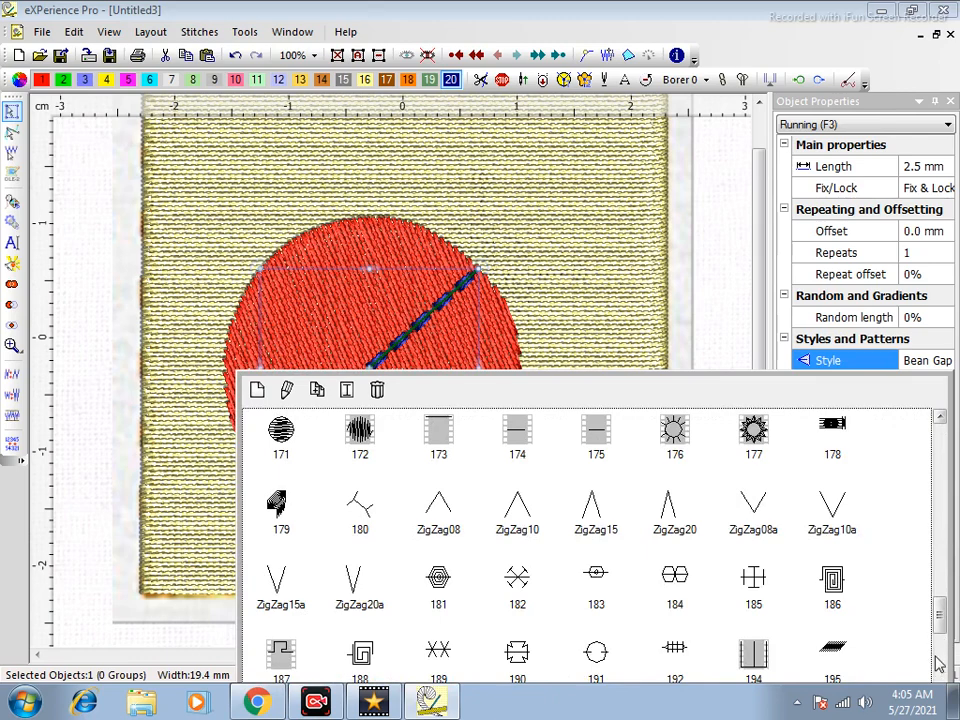
{"action": "scroll", "coordinate": [940, 622], "scroll_direction": "down", "scroll_amount": 10}
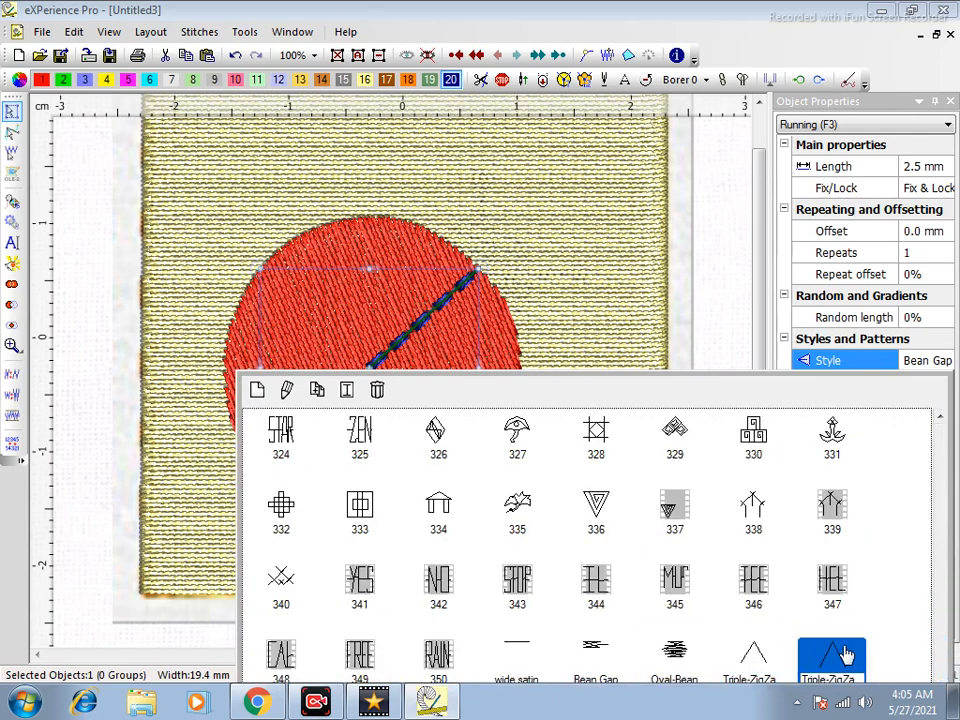
{"action": "left_click", "coordinate": [677, 587]}
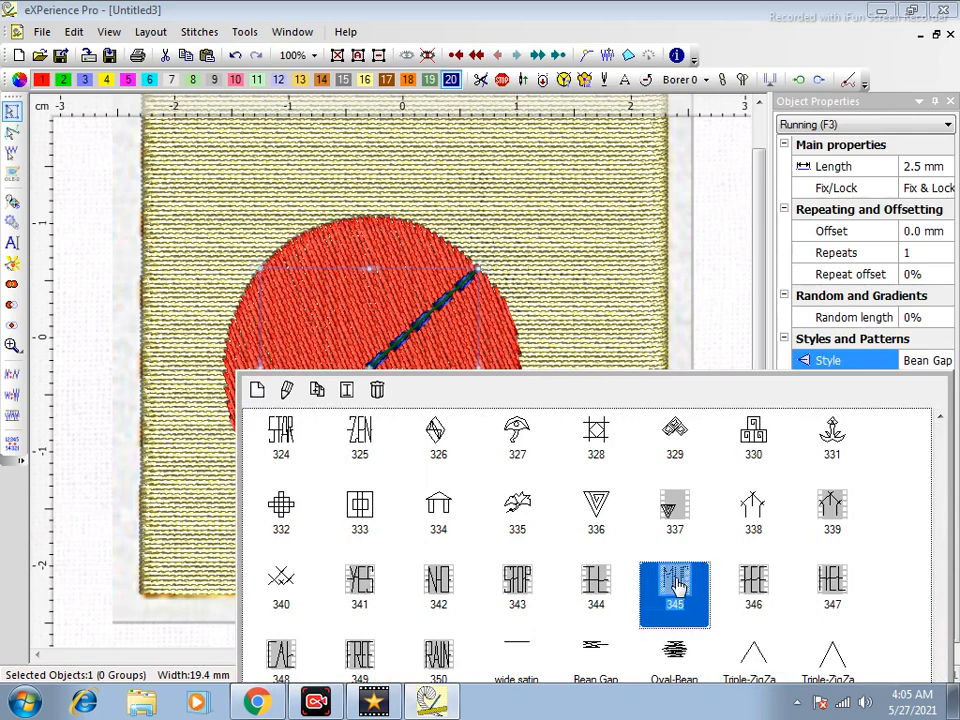
{"action": "left_click", "coordinate": [829, 508]}
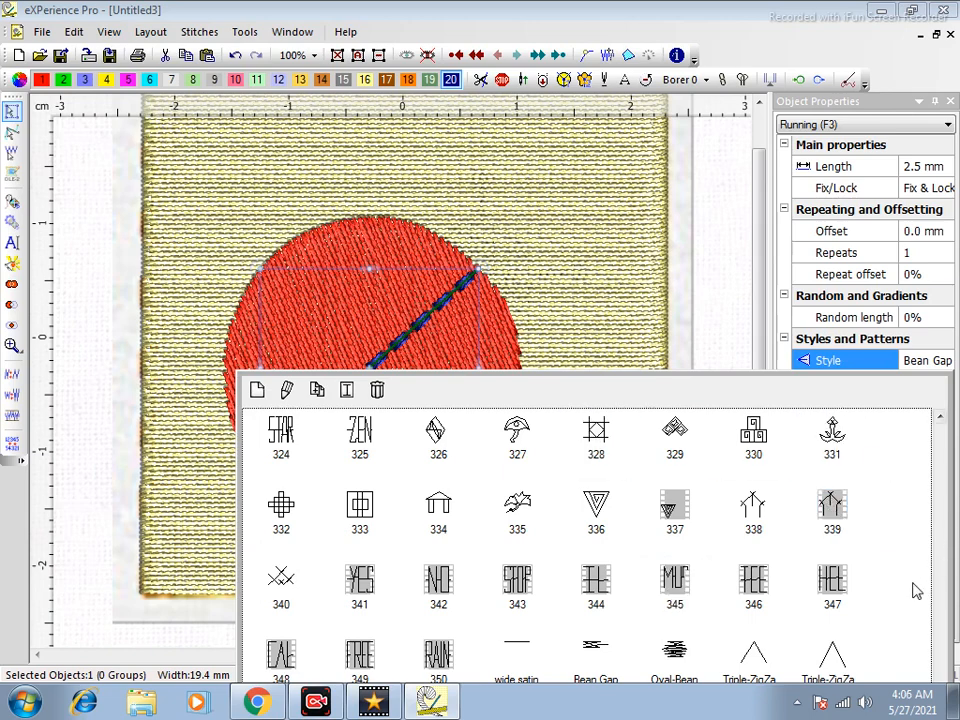
{"action": "left_click", "coordinate": [706, 302]}
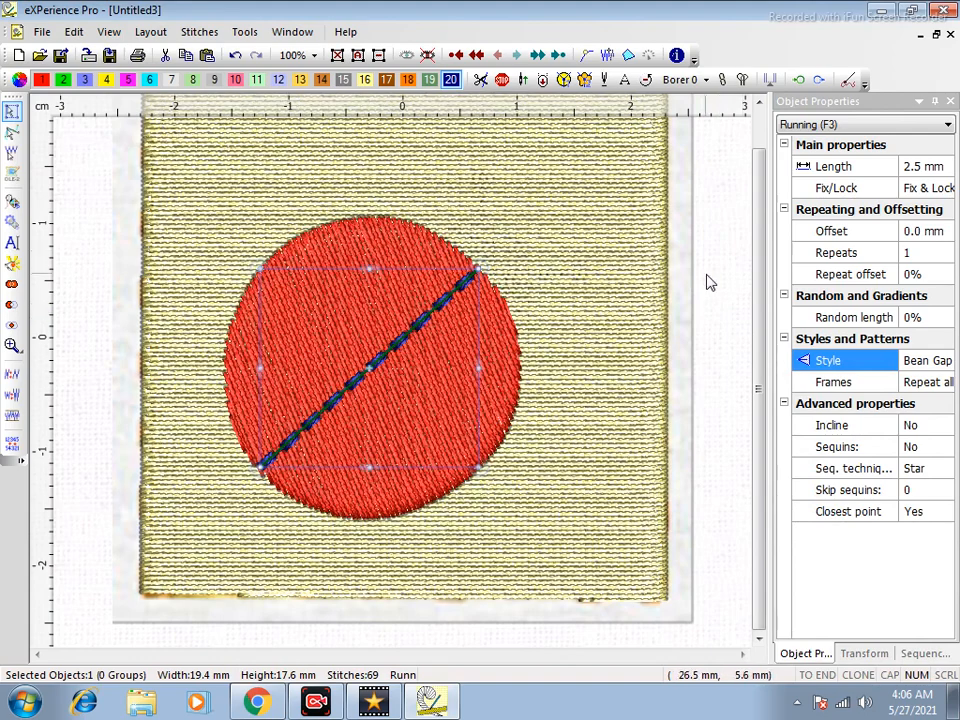
{"action": "left_click", "coordinate": [707, 279]}
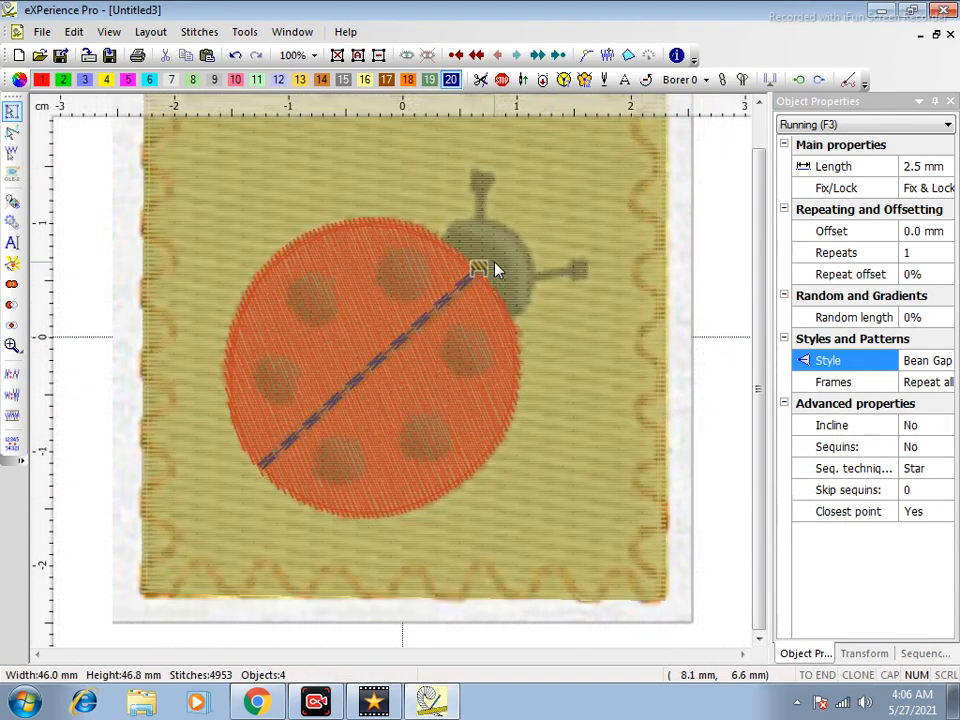
Digitize the ladybug's head as a curved satin shape about 8.1 by 9.1 mm, bordering the red body
{"action": "scroll", "coordinate": [470, 250], "scroll_direction": "up", "scroll_amount": 3}
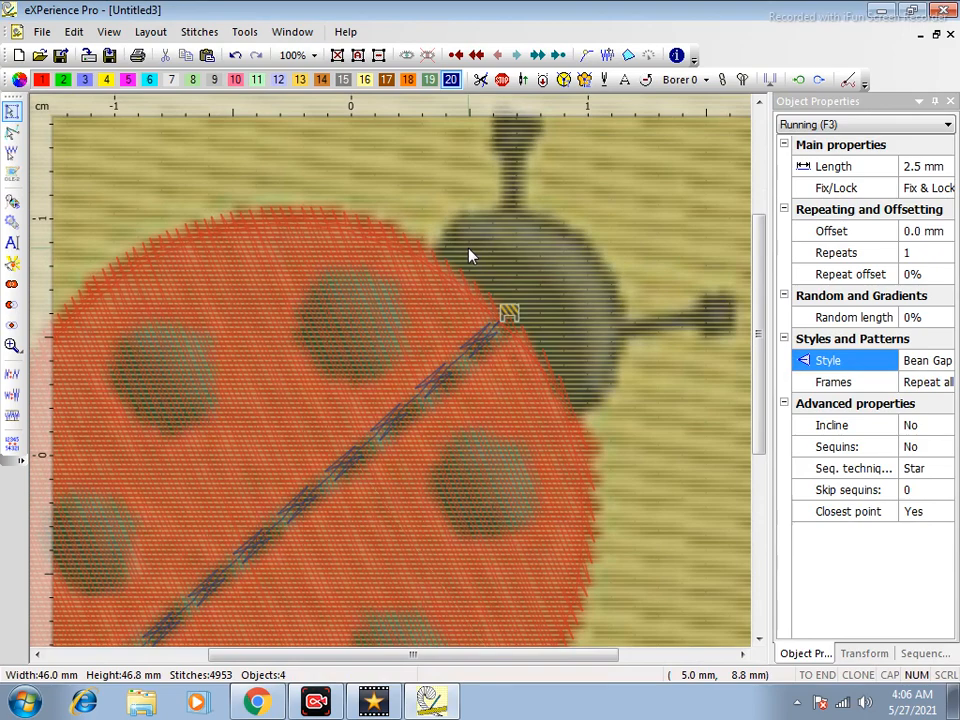
{"action": "key", "text": "F4"}
{"action": "scroll", "coordinate": [439, 256], "scroll_direction": "up", "scroll_amount": 1}
{"action": "left_click", "coordinate": [427, 257]}
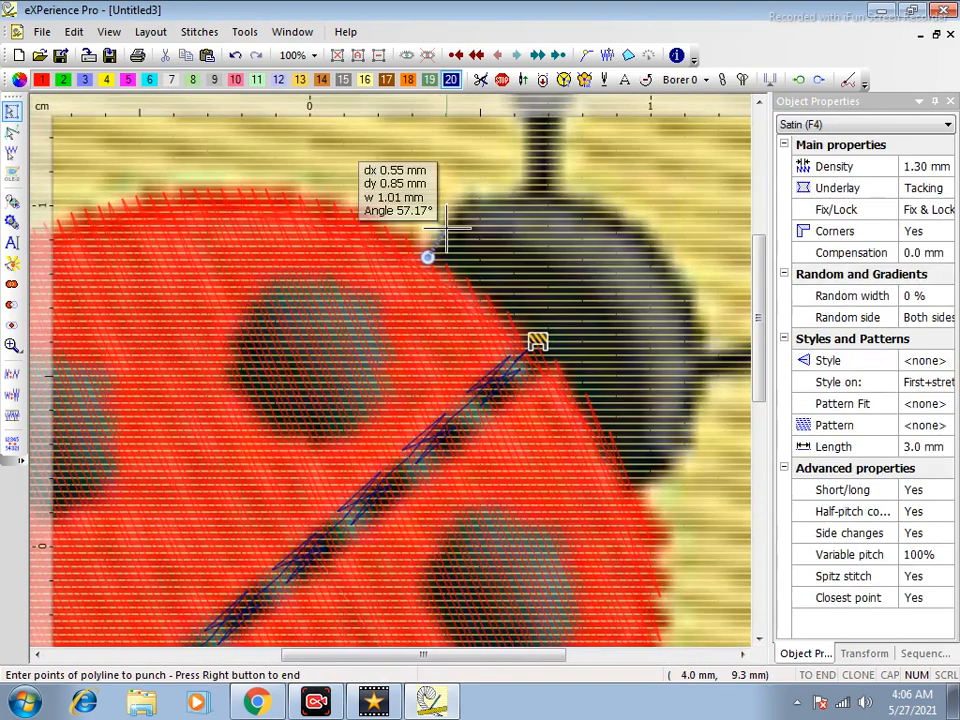
{"action": "left_click", "coordinate": [468, 187]}
{"action": "left_click", "coordinate": [517, 336]}
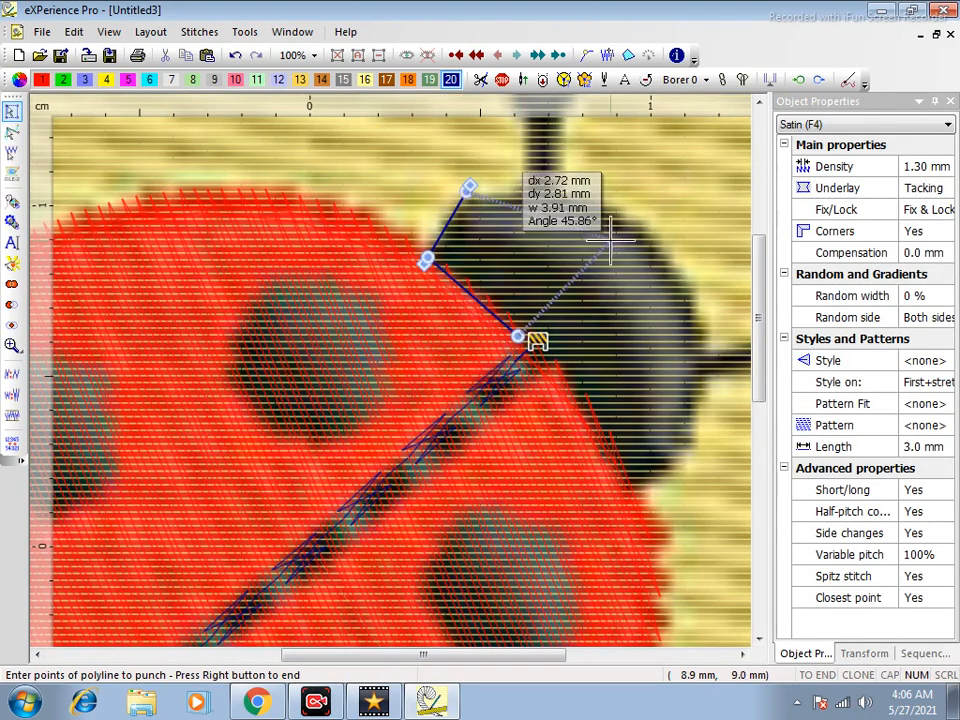
{"action": "left_click", "coordinate": [639, 232]}
{"action": "left_click", "coordinate": [591, 420]}
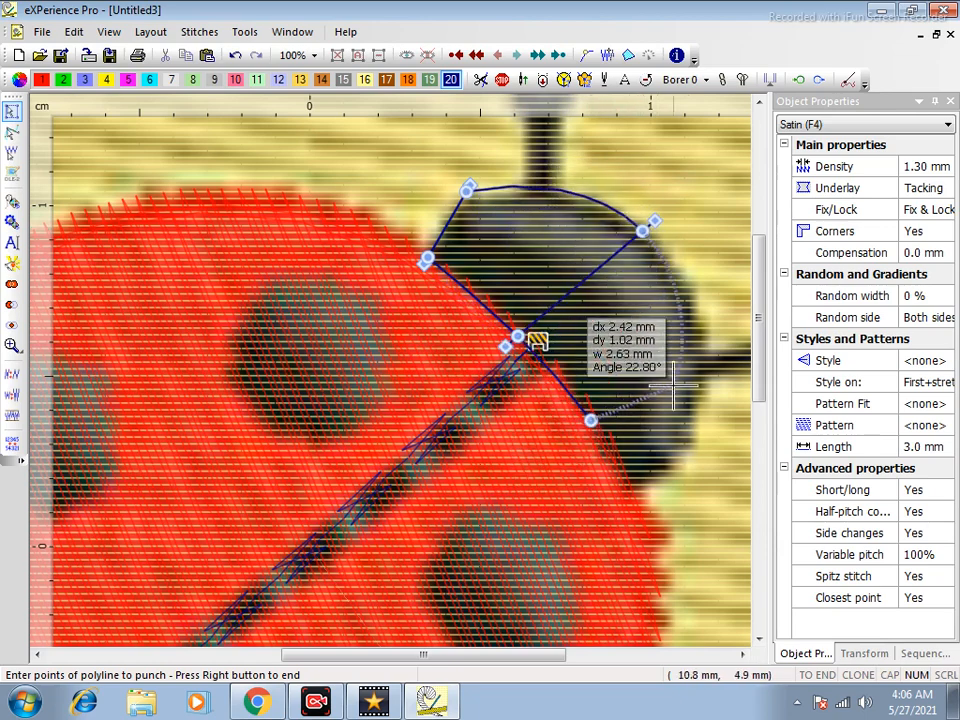
{"action": "left_click", "coordinate": [702, 353]}
{"action": "left_click", "coordinate": [629, 500]}
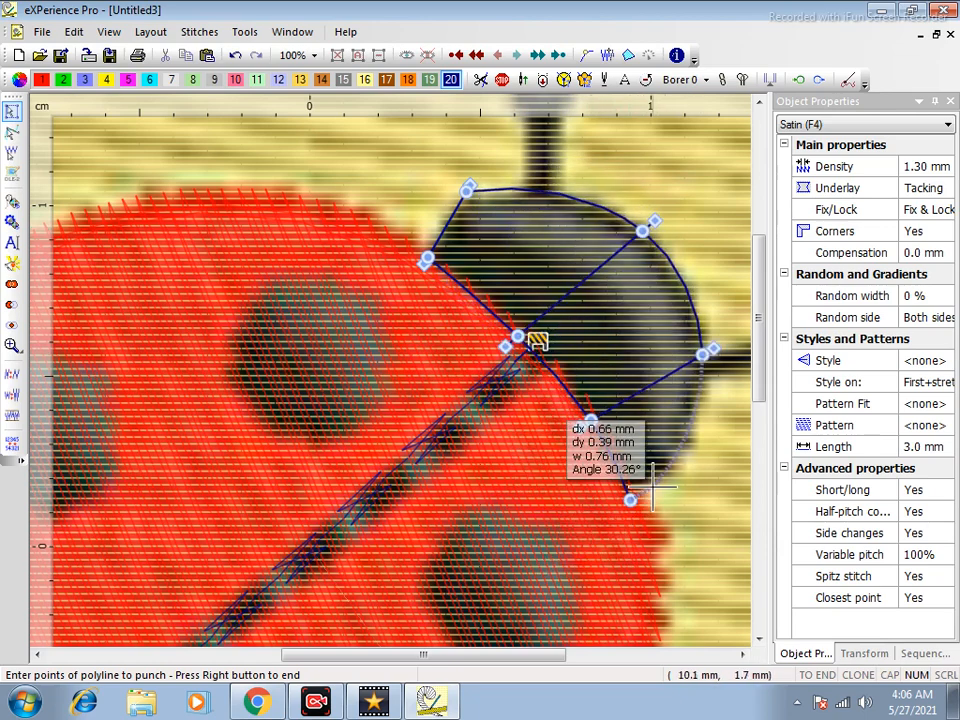
{"action": "right_click", "coordinate": [657, 484]}
{"action": "right_click", "coordinate": [640, 488]}
Set the head's satin density to 0.45 mm and deselect it
{"action": "scroll", "coordinate": [640, 488], "scroll_direction": "down", "scroll_amount": 2}
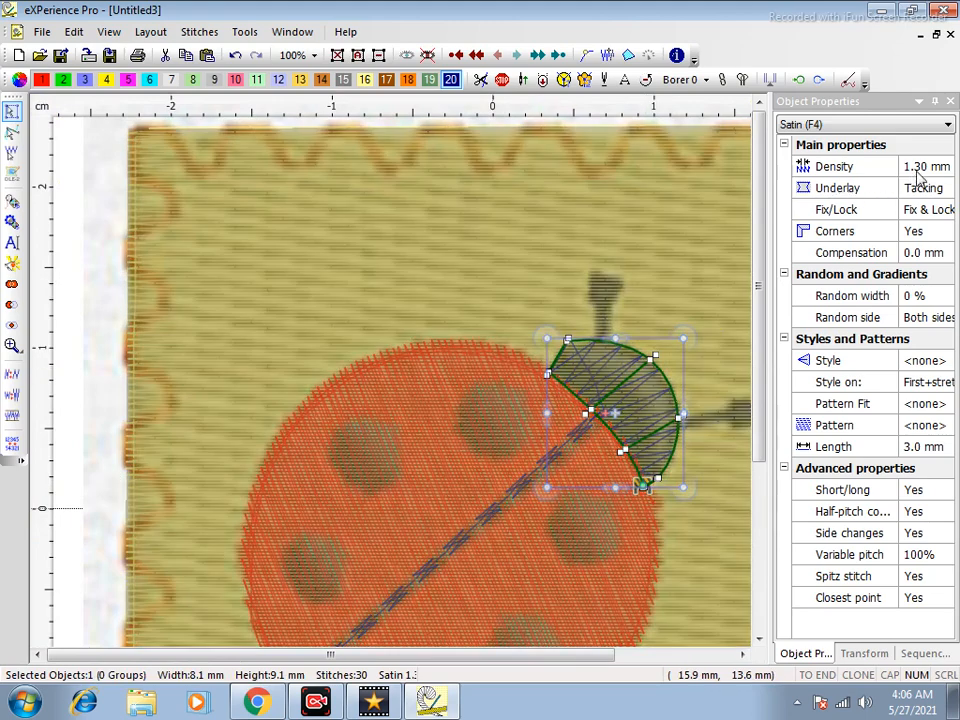
{"action": "left_click", "coordinate": [926, 168]}
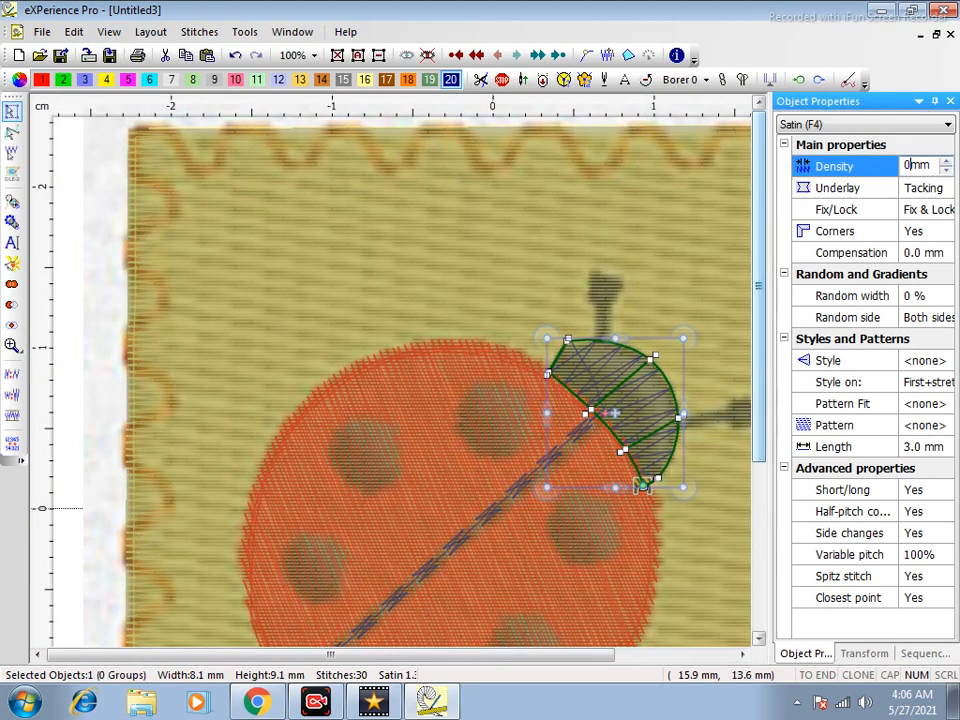
{"action": "key", "text": "Return"}
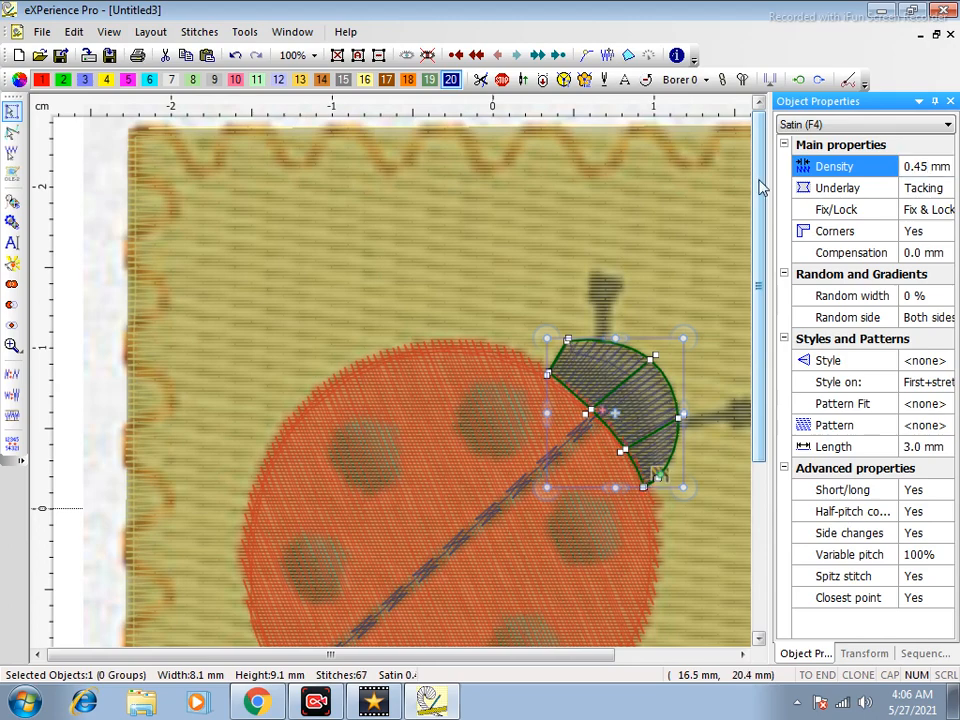
{"action": "scroll", "coordinate": [723, 285], "scroll_direction": "down", "scroll_amount": 2}
{"action": "left_click", "coordinate": [343, 361]}
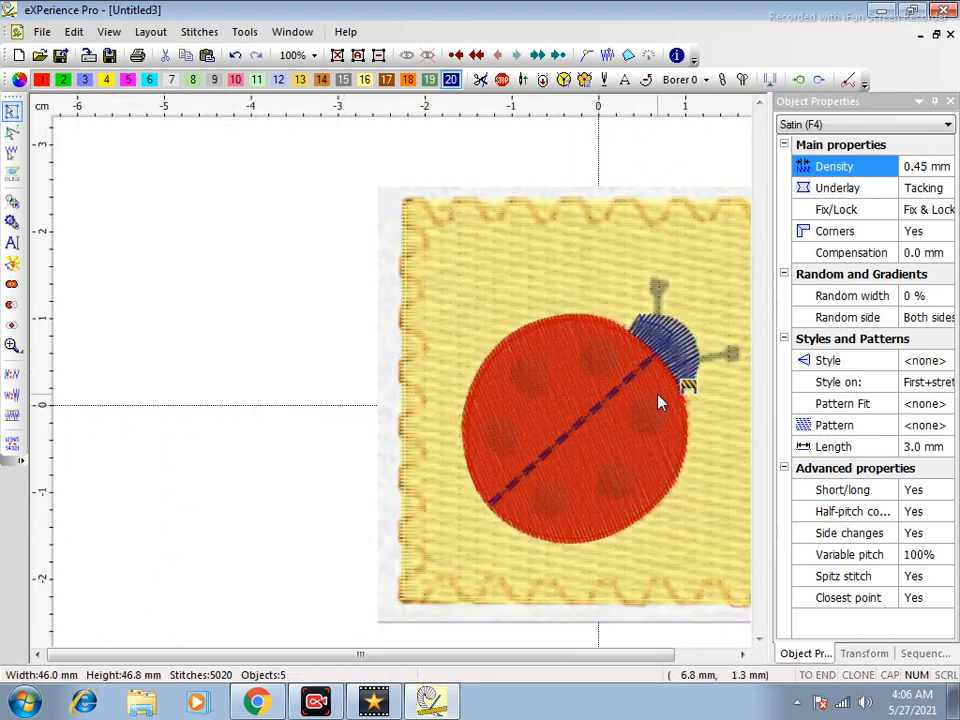
Digitize the wing spot nearest the head, above the dividing line, as a round satin shape about 4.9 by 5.3 mm
{"action": "scroll", "coordinate": [655, 394], "scroll_direction": "up", "scroll_amount": 3}
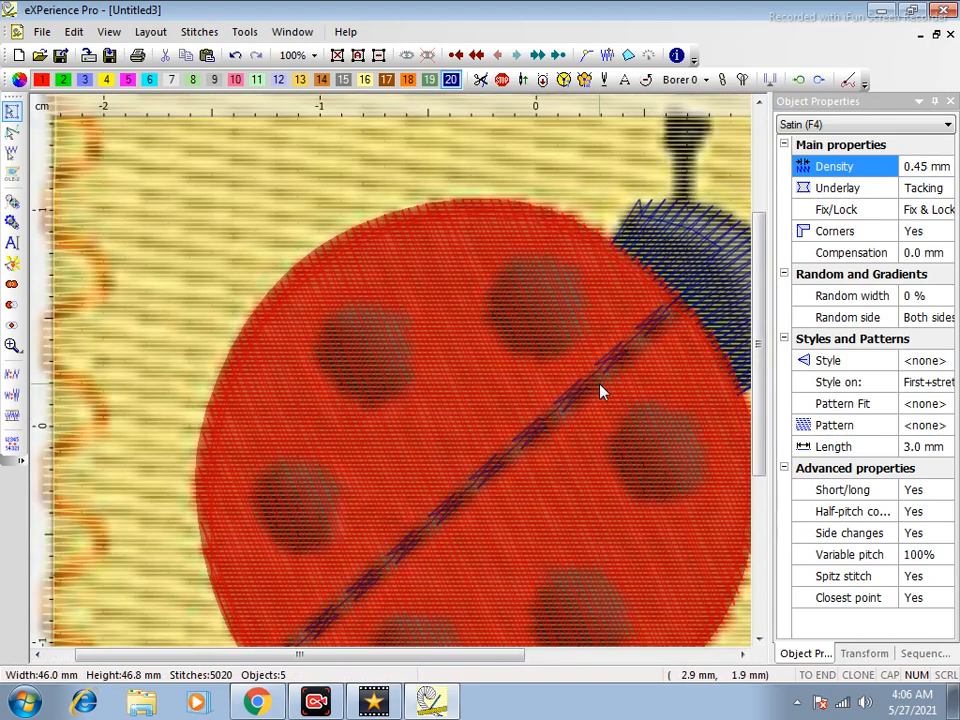
{"action": "key", "text": "F4"}
{"action": "left_click", "coordinate": [481, 303]}
{"action": "left_click", "coordinate": [492, 340]}
{"action": "left_click", "coordinate": [519, 241]}
{"action": "left_click", "coordinate": [523, 249]}
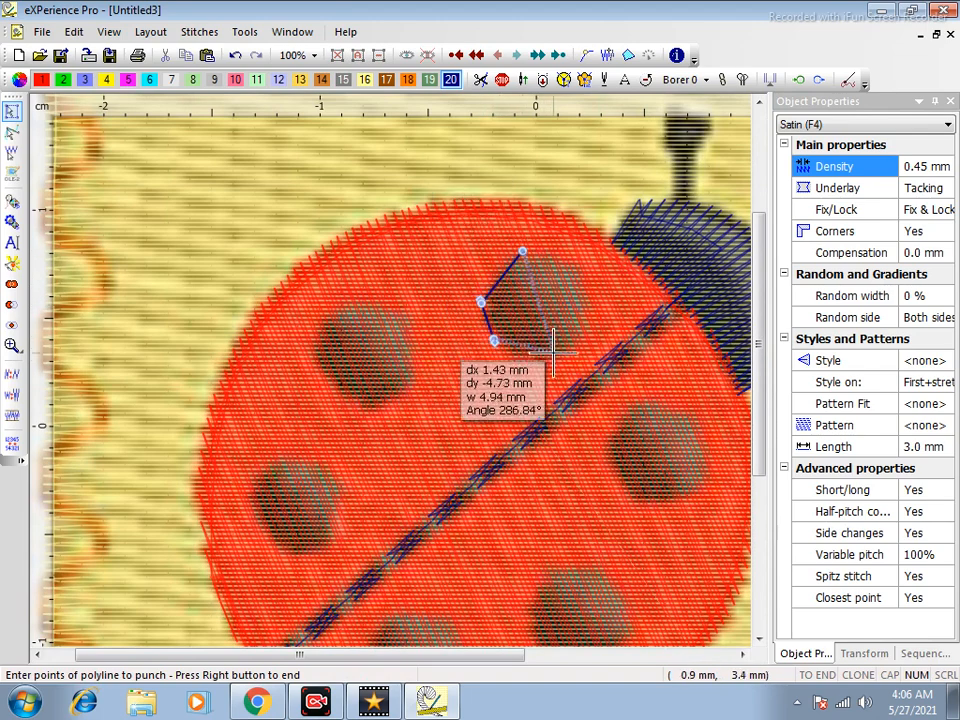
{"action": "left_click", "coordinate": [578, 273]}
{"action": "left_click", "coordinate": [590, 311]}
{"action": "right_click", "coordinate": [590, 311]}
{"action": "right_click", "coordinate": [590, 311]}
{"action": "right_click", "coordinate": [560, 308]}
{"action": "left_click_drag", "start_coordinate": [573, 296], "coordinate": [574, 330]}
{"action": "left_click", "coordinate": [554, 289]}
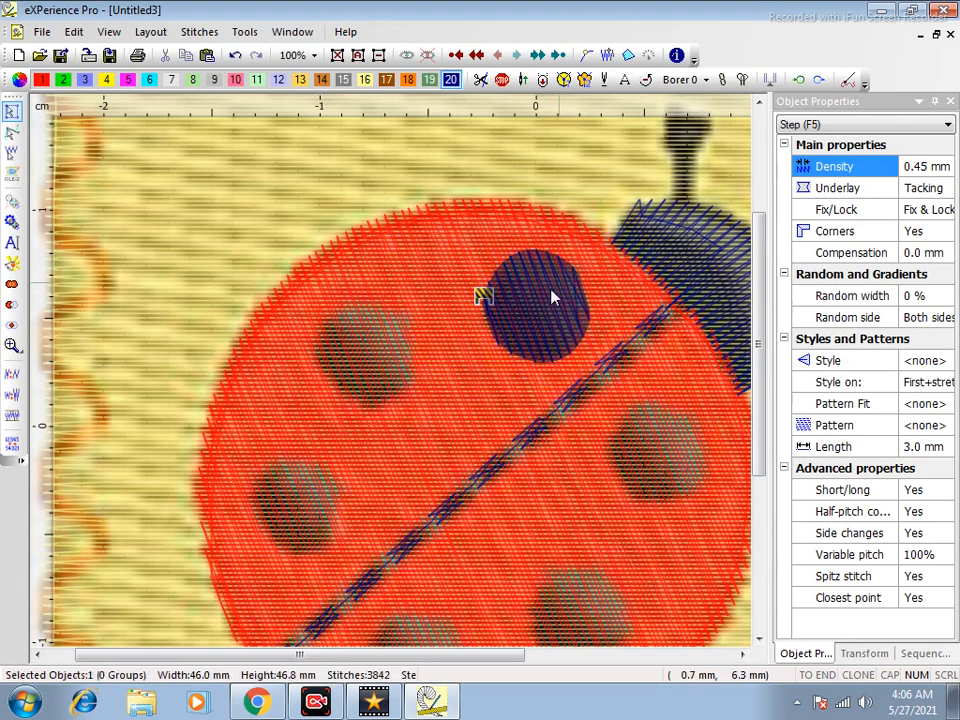
{"action": "scroll", "coordinate": [707, 342], "scroll_direction": "down", "scroll_amount": 3}
{"action": "key", "text": "Escape"}
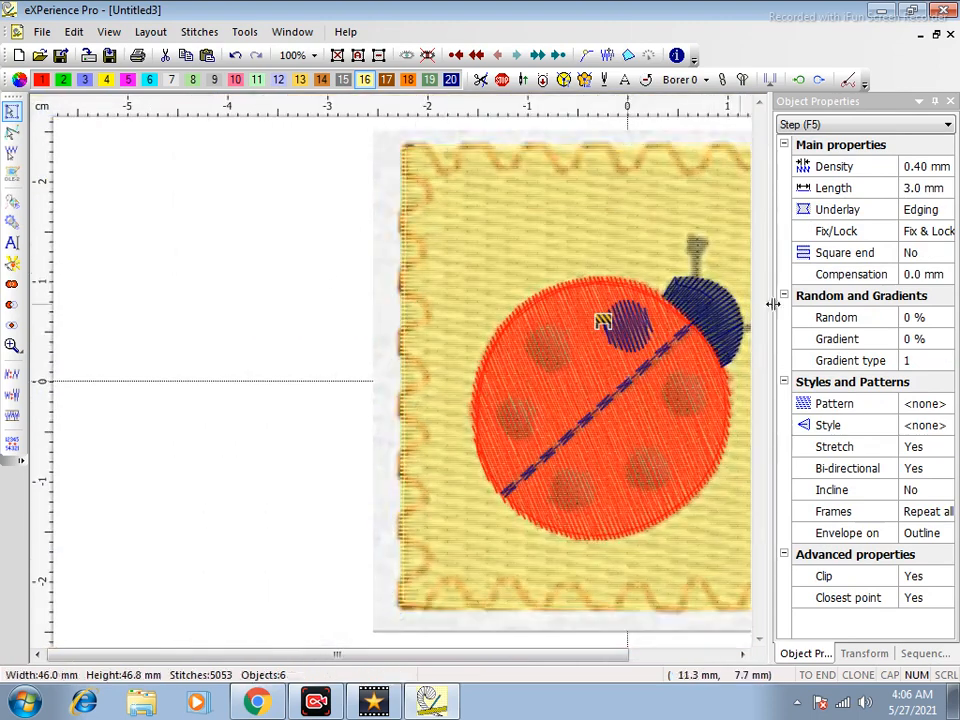
Select the finished wing spot and place copies of it over the five remaining spots in the backdrop
{"action": "left_click_drag", "start_coordinate": [308, 228], "coordinate": [594, 372]}
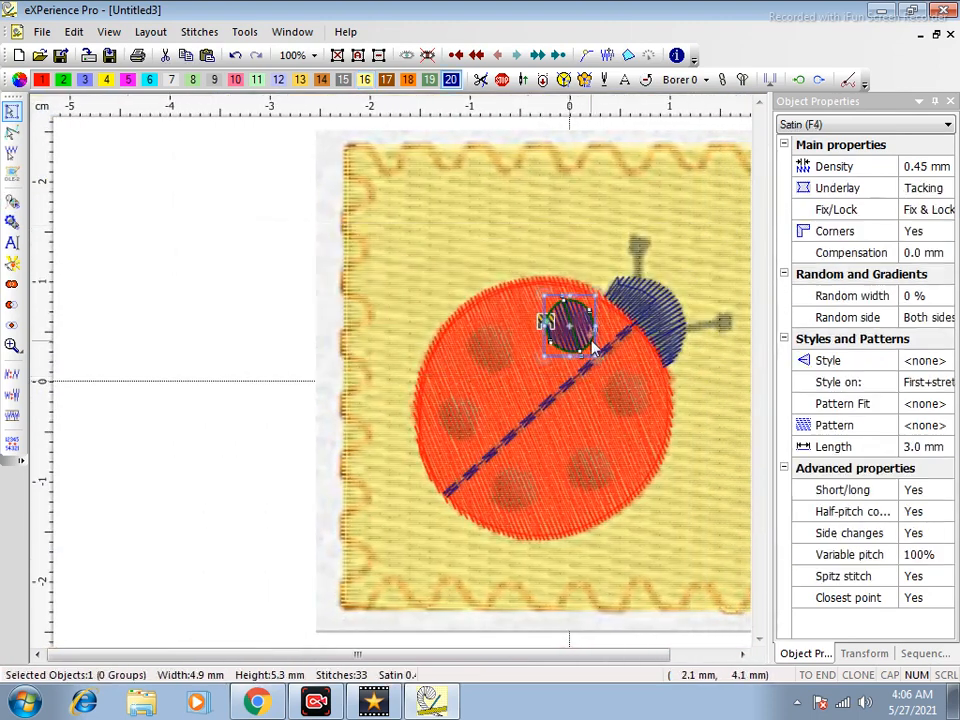
{"action": "left_click_drag", "start_coordinate": [586, 324], "coordinate": [505, 356]}
{"action": "right_click", "coordinate": [505, 356]}
{"action": "left_click", "coordinate": [224, 363]}
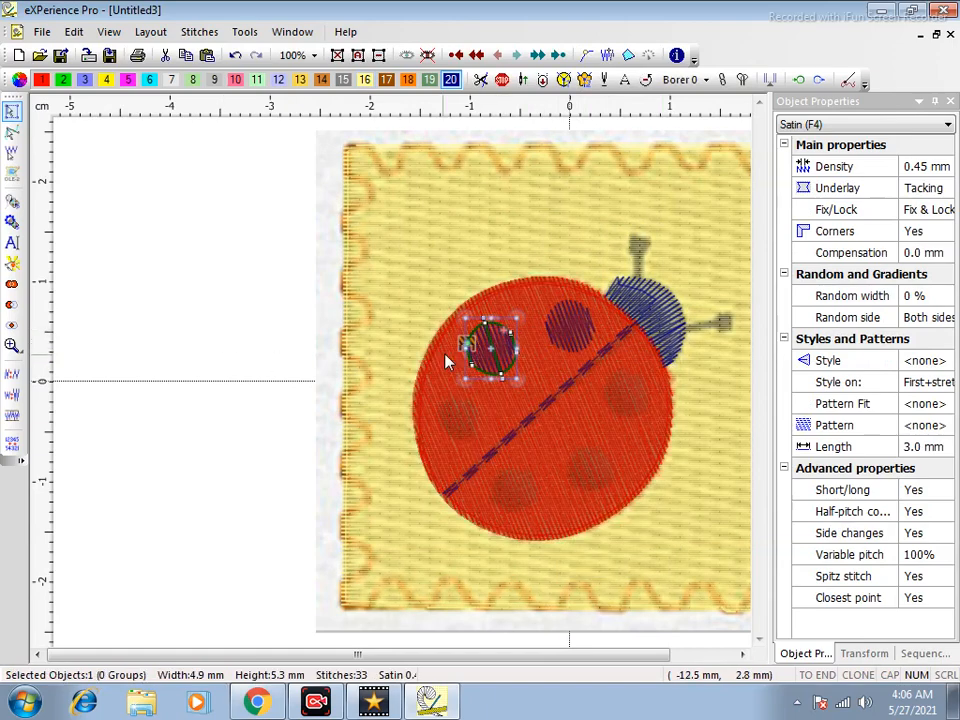
{"action": "left_click_drag", "start_coordinate": [502, 365], "coordinate": [629, 398]}
{"action": "right_click", "coordinate": [466, 426]}
{"action": "left_click", "coordinate": [171, 366]}
{"action": "right_click", "coordinate": [523, 497]}
{"action": "left_click", "coordinate": [324, 420]}
{"action": "right_click", "coordinate": [580, 470]}
{"action": "left_click", "coordinate": [224, 465]}
{"action": "right_click", "coordinate": [629, 398]}
{"action": "left_click", "coordinate": [242, 349]}
Digitize the upright antenna as one satin shape, from its rounded tip down the narrow stem into the head
{"action": "key", "text": "z"}
{"action": "left_click_drag", "start_coordinate": [502, 192], "coordinate": [723, 397]}
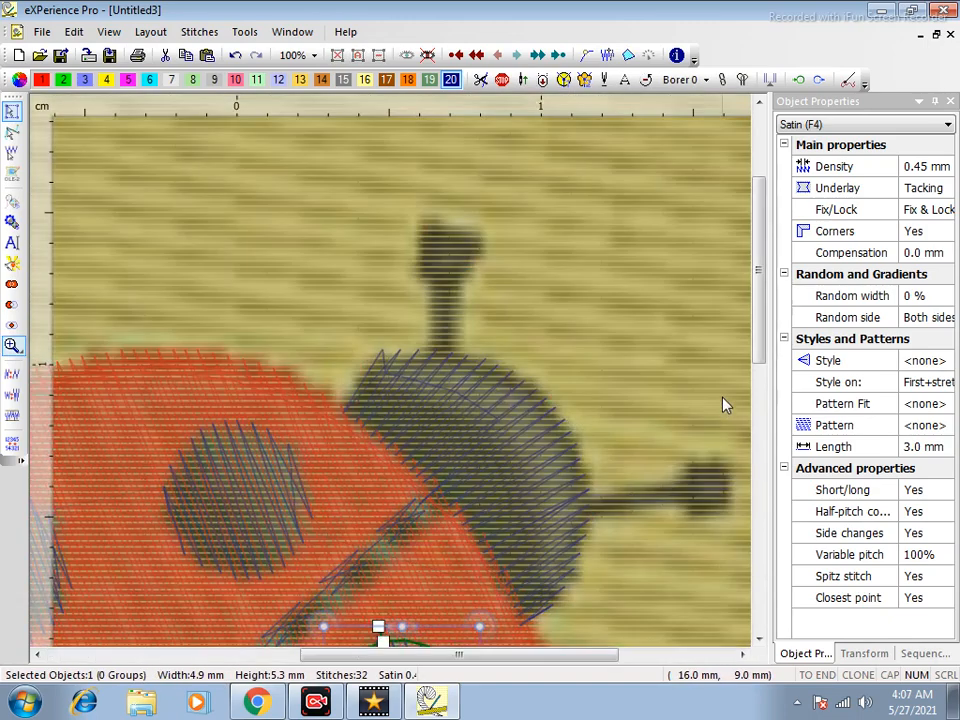
{"action": "scroll", "coordinate": [556, 152], "scroll_direction": "up", "scroll_amount": 1}
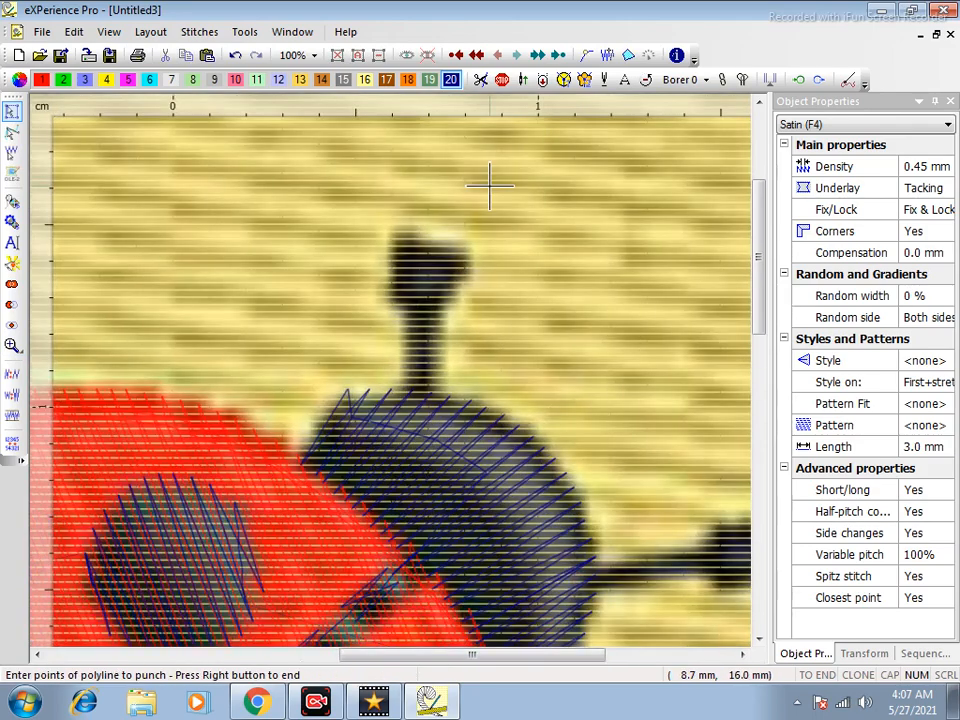
{"action": "left_click", "coordinate": [410, 227]}
{"action": "left_click", "coordinate": [456, 228]}
{"action": "left_click", "coordinate": [372, 270]}
{"action": "left_click", "coordinate": [480, 281]}
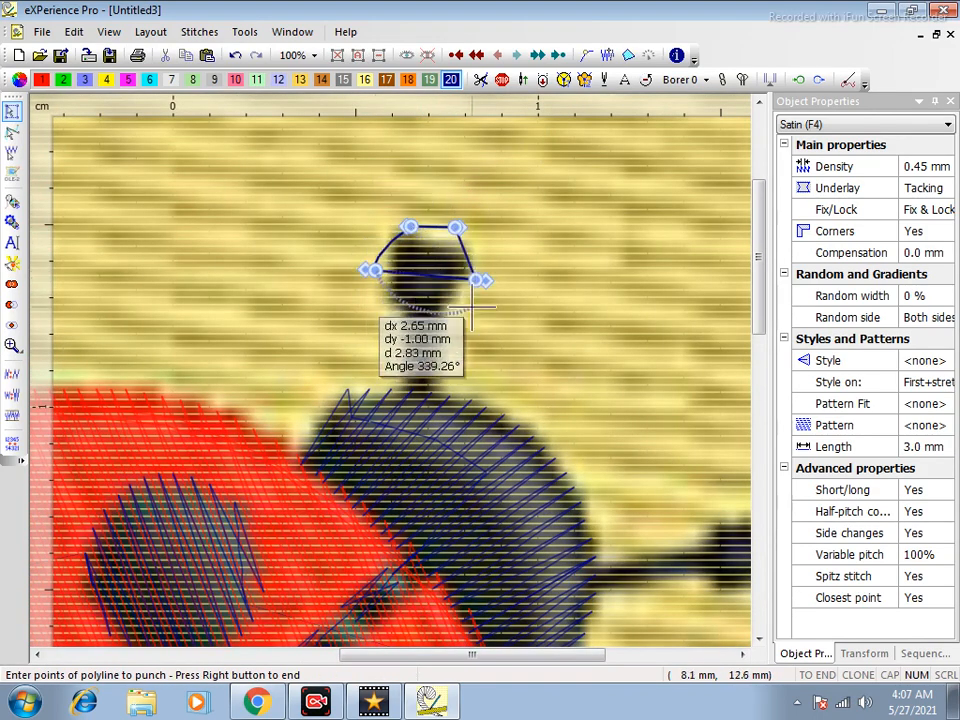
{"action": "left_click", "coordinate": [400, 315]}
{"action": "left_click", "coordinate": [441, 315]}
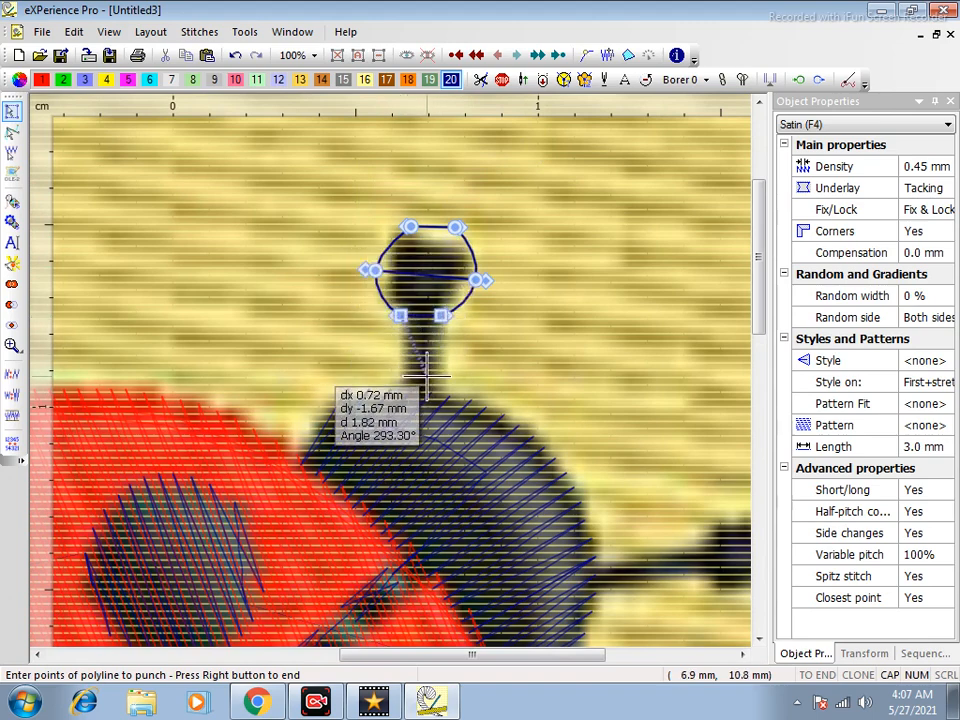
{"action": "left_click", "coordinate": [407, 407]}
{"action": "left_click", "coordinate": [449, 407]}
{"action": "right_click", "coordinate": [656, 480]}
{"action": "right_click", "coordinate": [708, 446]}
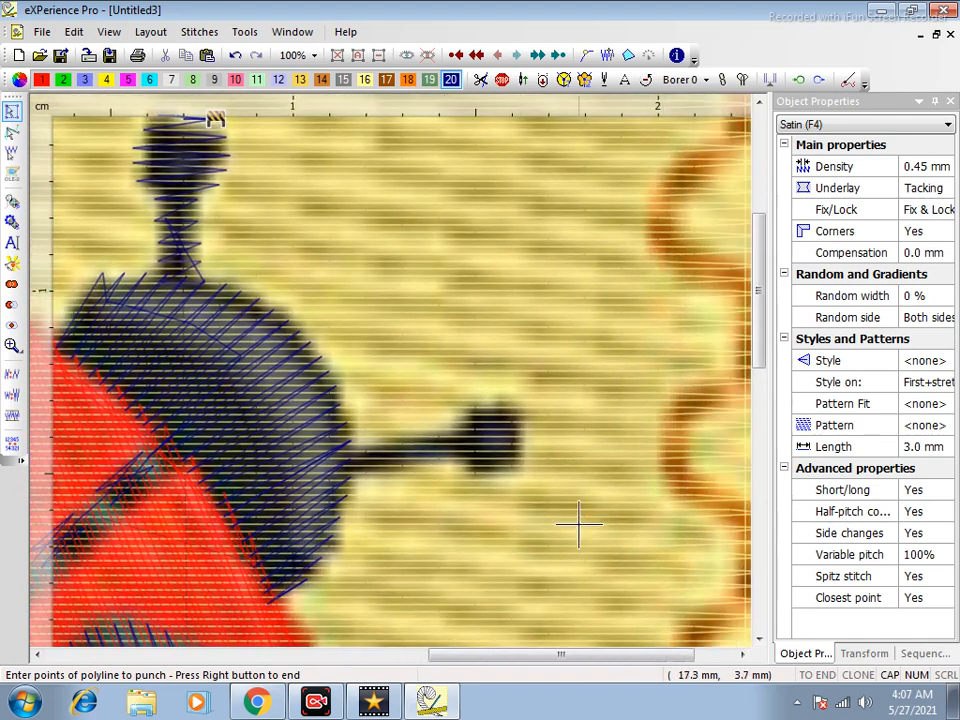
Digitize the sideways antenna as one satin shape, from its rounded tip along the narrow stem into the head
{"action": "left_click", "coordinate": [519, 411]}
{"action": "left_click", "coordinate": [530, 470]}
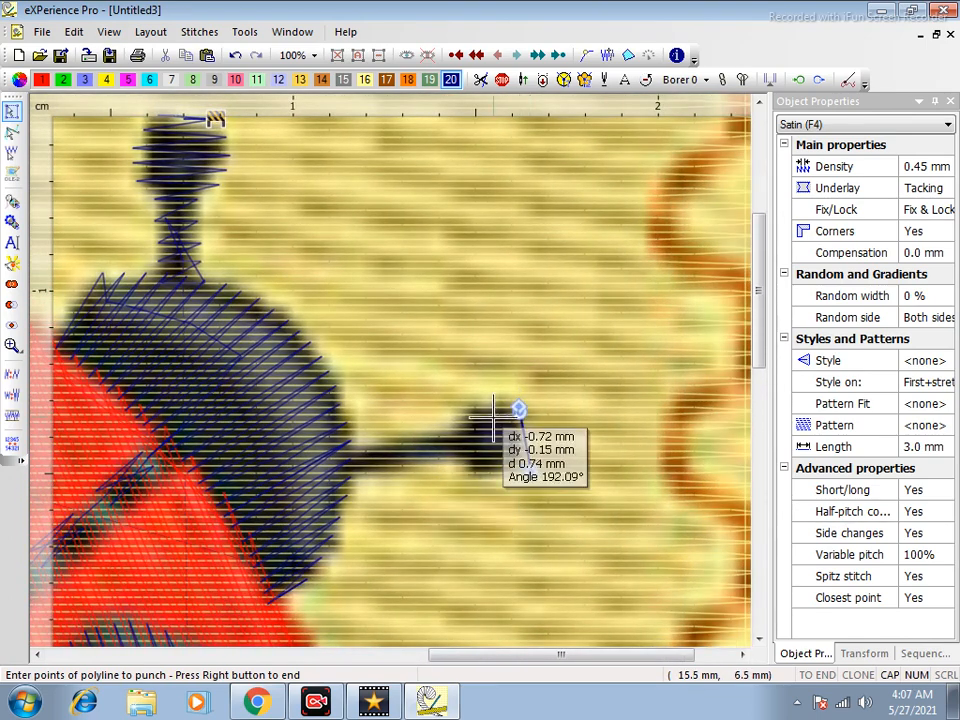
{"action": "left_click", "coordinate": [483, 401]}
{"action": "left_click", "coordinate": [503, 485]}
{"action": "left_click", "coordinate": [447, 432]}
{"action": "left_click", "coordinate": [451, 463]}
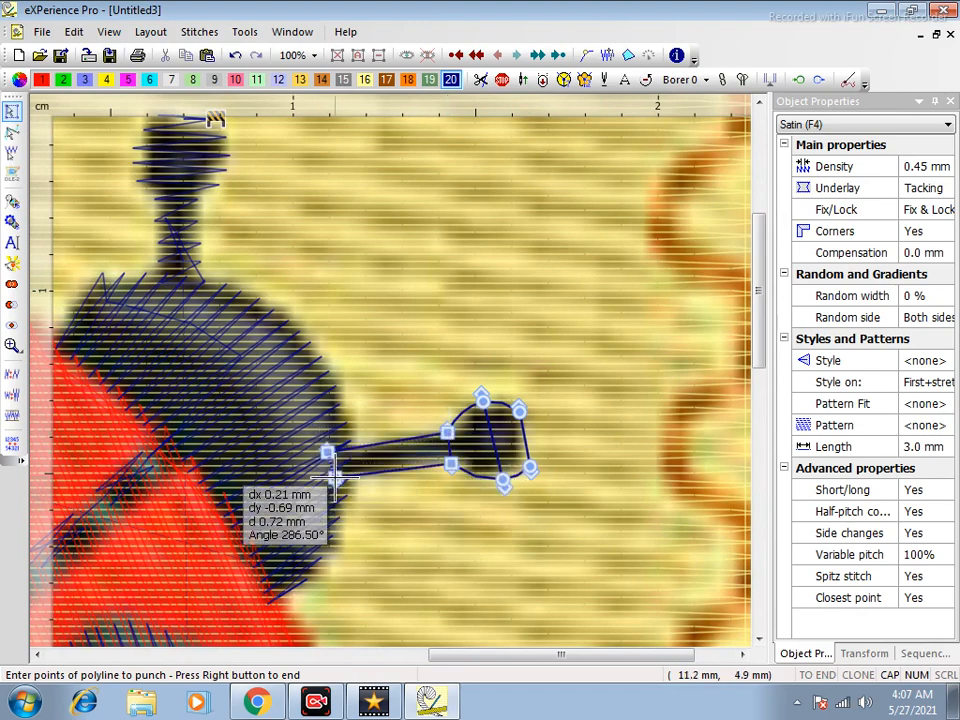
{"action": "left_click", "coordinate": [327, 452]}
{"action": "right_click", "coordinate": [327, 452]}
Deselect the antennae and examine the whole ladybug patch in the realistic 3D stitch view
{"action": "scroll", "coordinate": [448, 491], "scroll_direction": "down", "scroll_amount": 4}
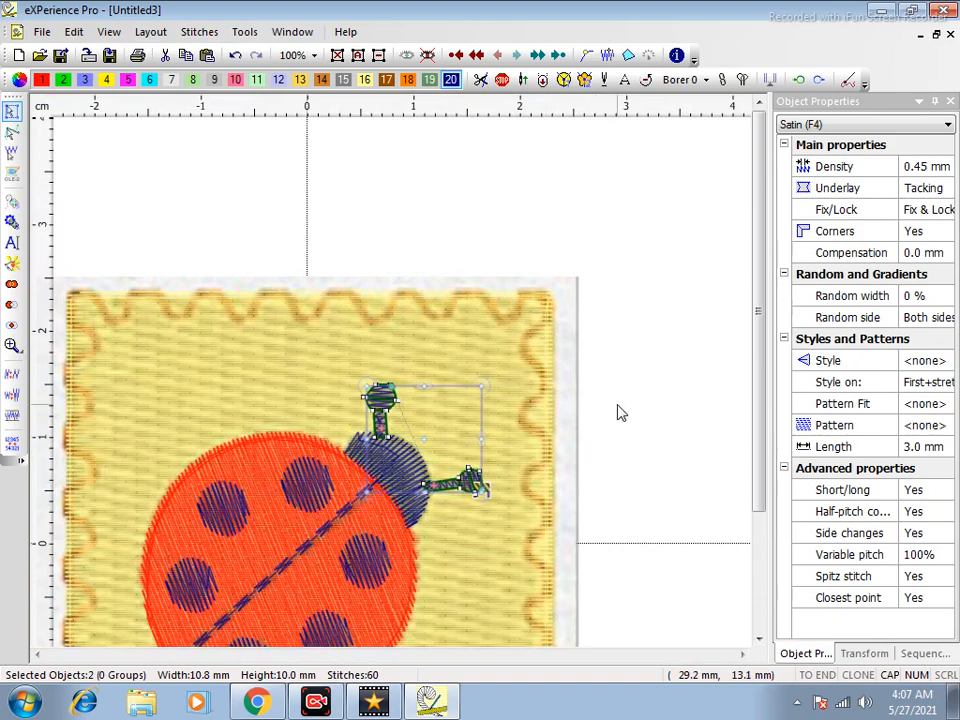
{"action": "left_click", "coordinate": [617, 410]}
{"action": "scroll", "coordinate": [628, 421], "scroll_direction": "down", "scroll_amount": 3}
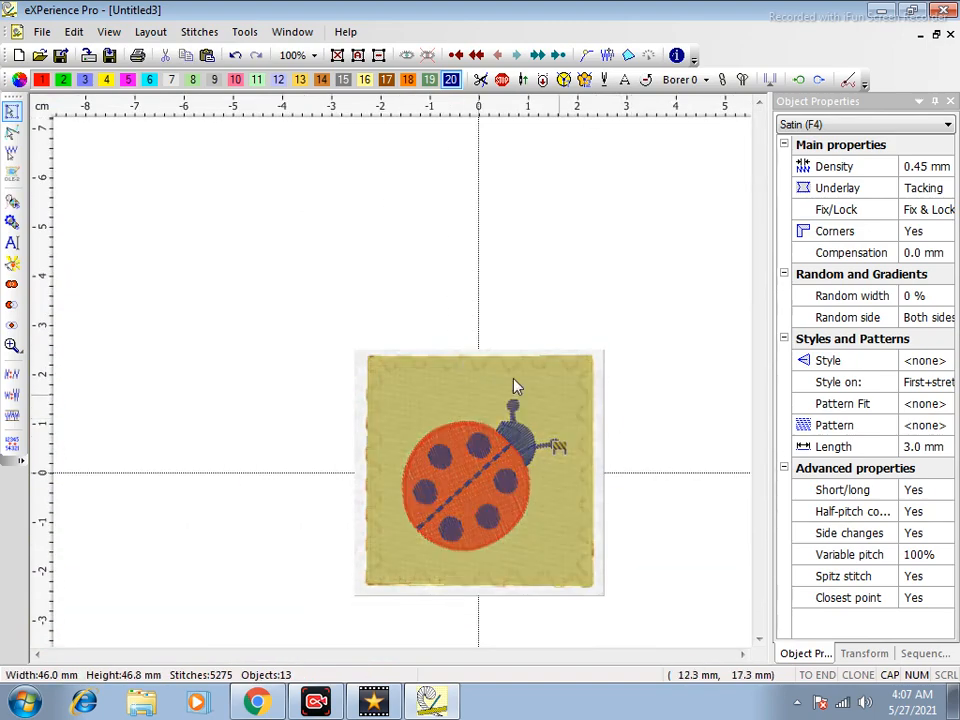
{"action": "key", "text": "r"}
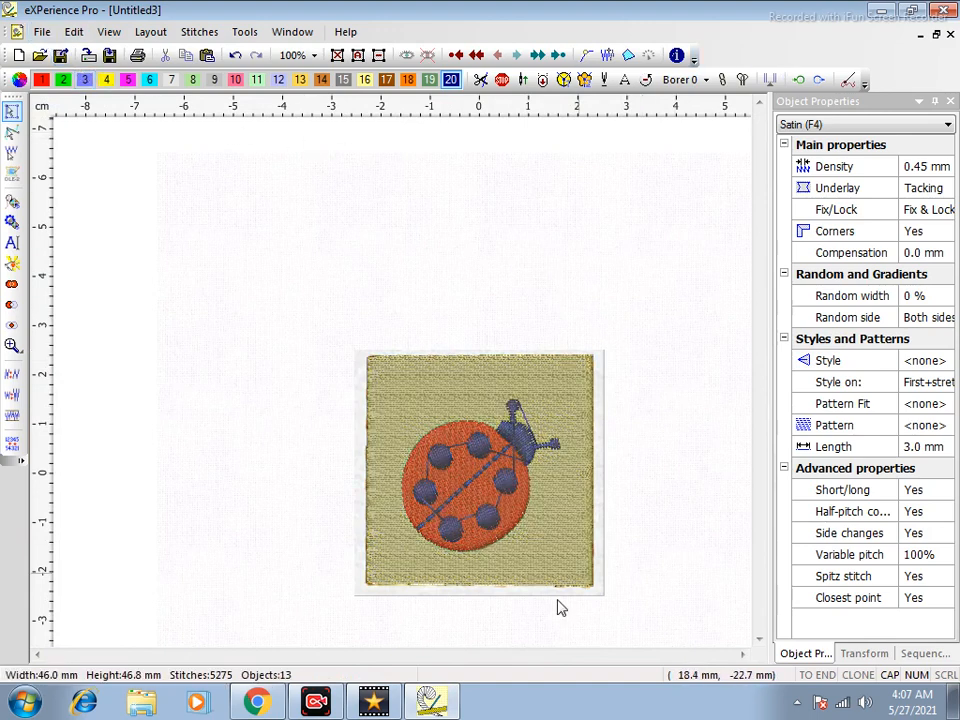
{"action": "left_click", "coordinate": [318, 703]}
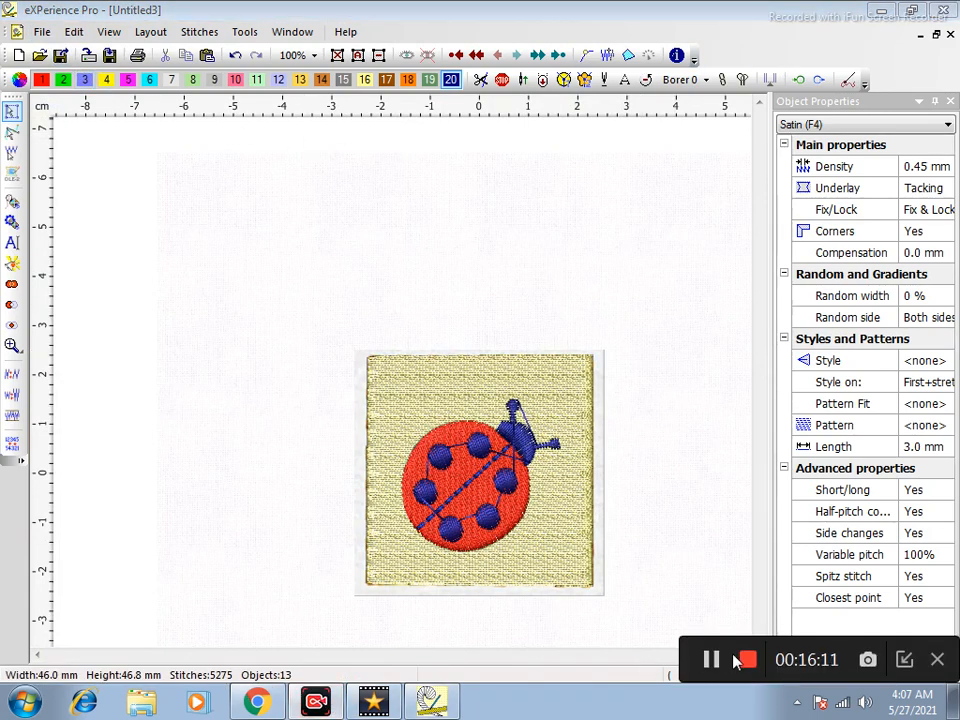